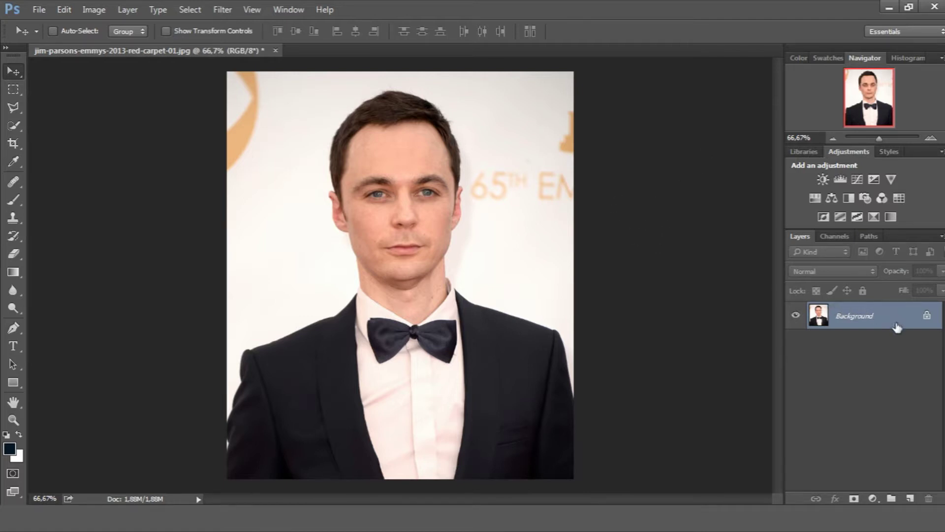
Step: Duplicate the Background photo to Layer 1 and convert the copy to a Smart Object
key("ctrl+j")
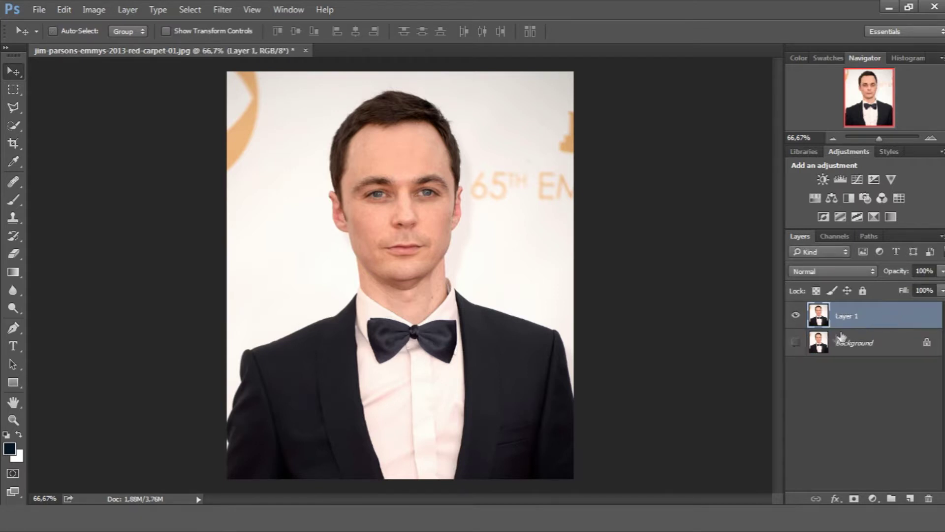
right_click(889, 318)
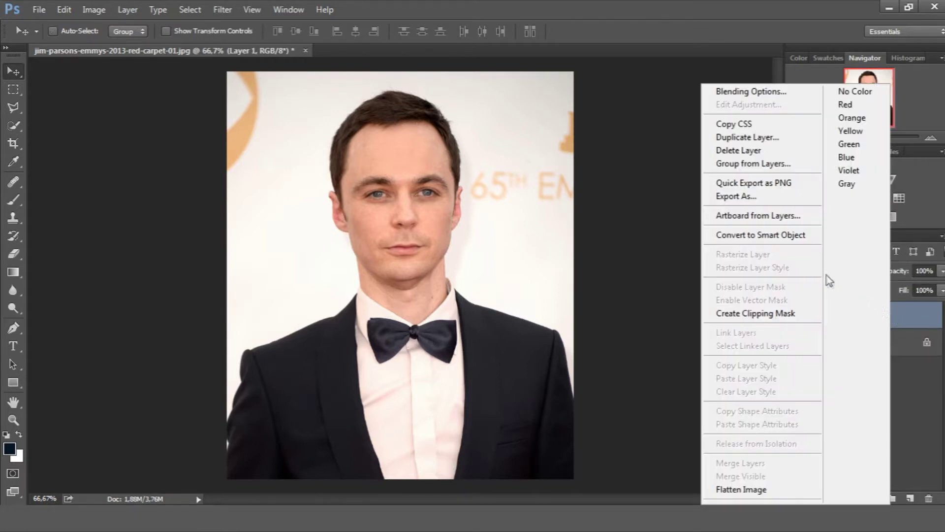
left_click(813, 236)
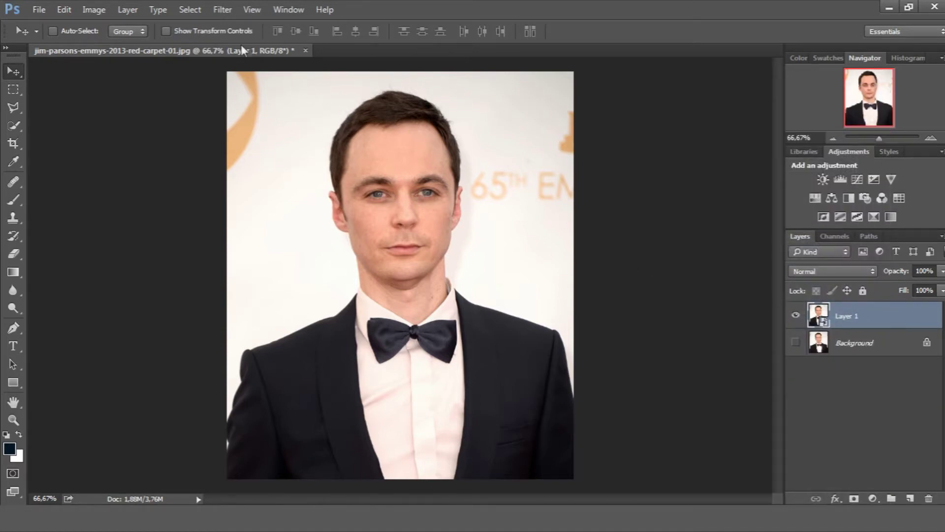
left_click(229, 12)
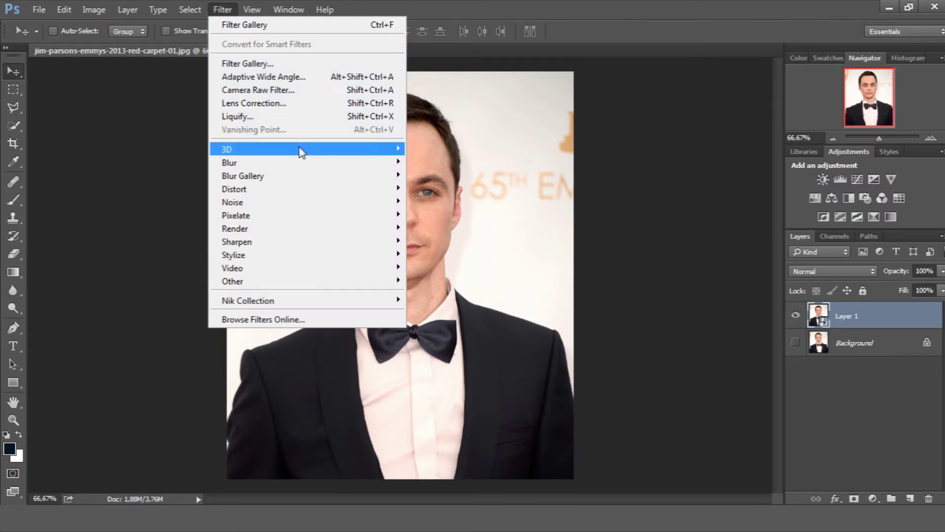
Step: Apply Surface Blur to Layer 1 with radius 16 and threshold 15
mouse_move(229, 162)
left_click(440, 294)
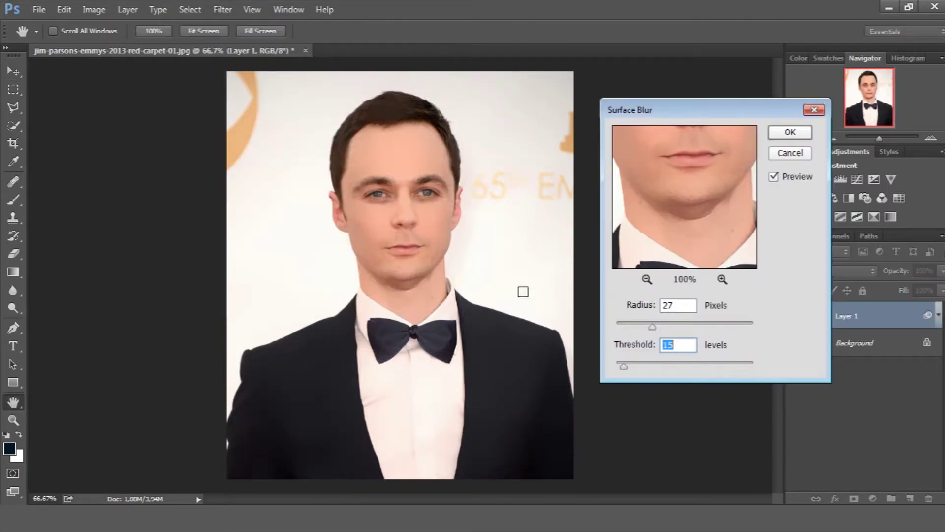
mouse_move(682, 185)
left_mouse_down()
mouse_move(706, 234)
mouse_move(699, 246)
left_mouse_up()
mouse_move(651, 329)
left_mouse_down()
mouse_move(623, 331)
mouse_move(638, 327)
left_mouse_up()
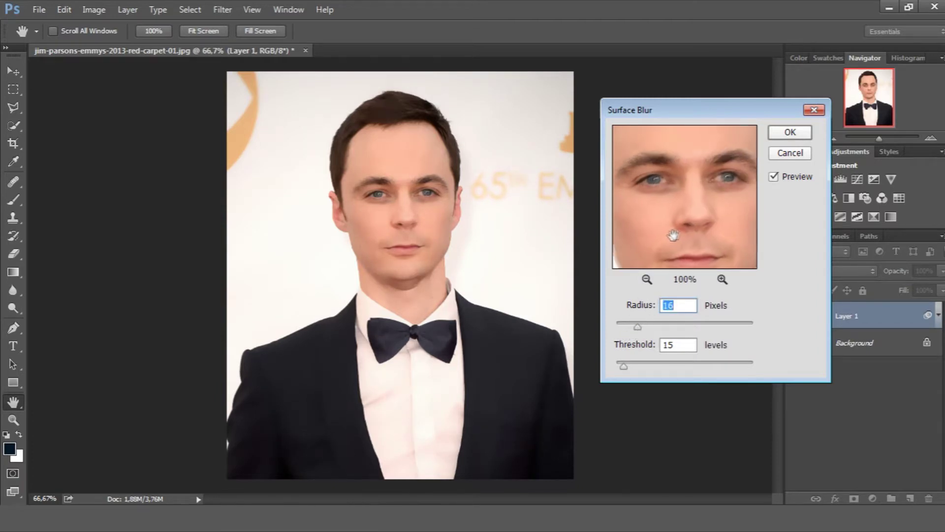
left_click_drag(675, 205, 697, 181)
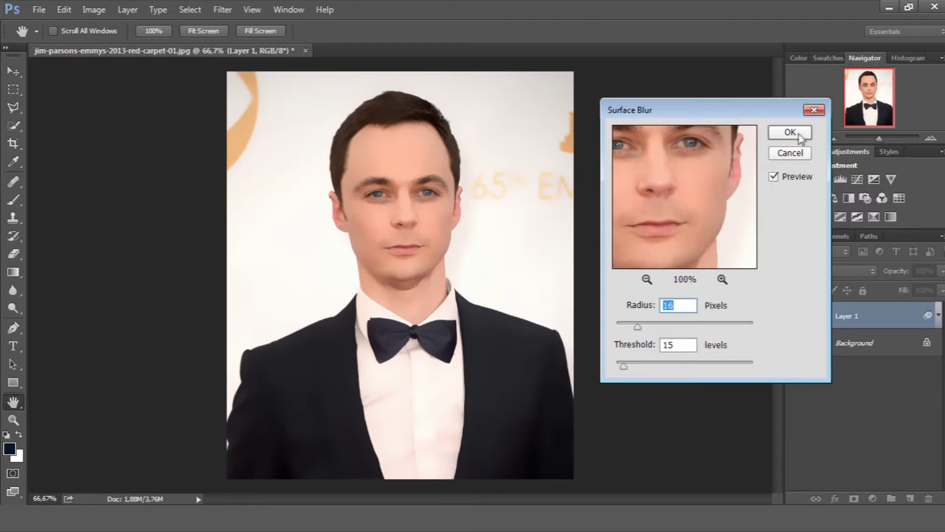
left_click_drag(686, 185, 702, 196)
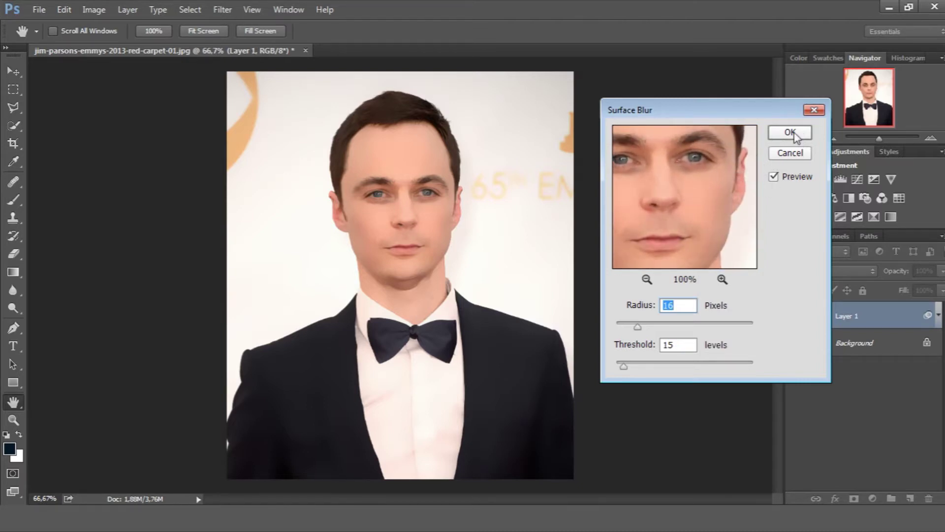
left_click(790, 132)
Step: Show the Background layer and toggle Layer 1 to compare the smoothing
left_click(796, 382)
left_click(796, 316)
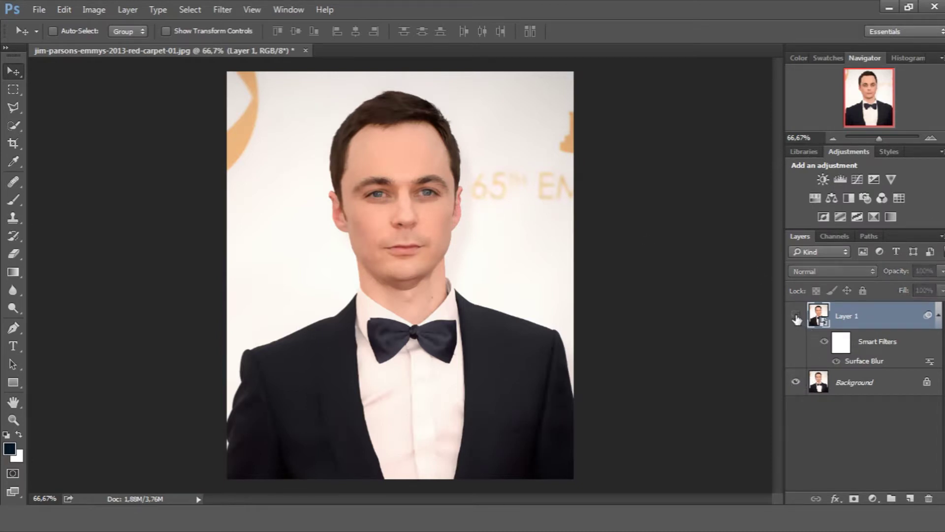
left_click(796, 316)
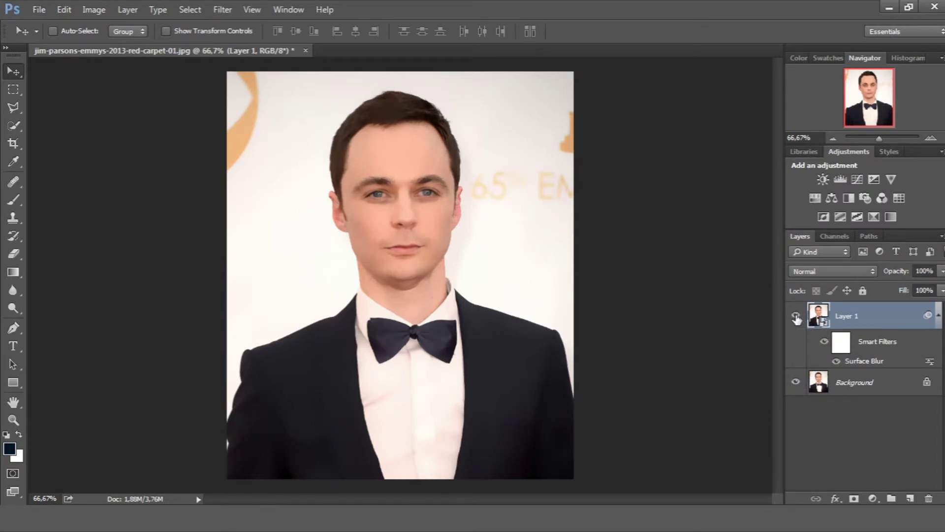
Step: Set a Filter Gallery Crosshatch with stroke length 4, sharpness 4 and strength 1
left_click(224, 10)
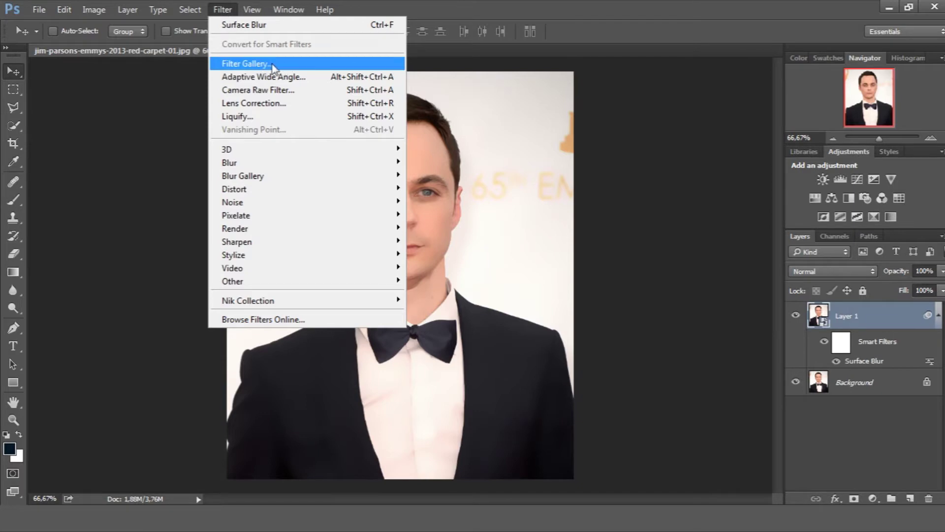
left_click(282, 65)
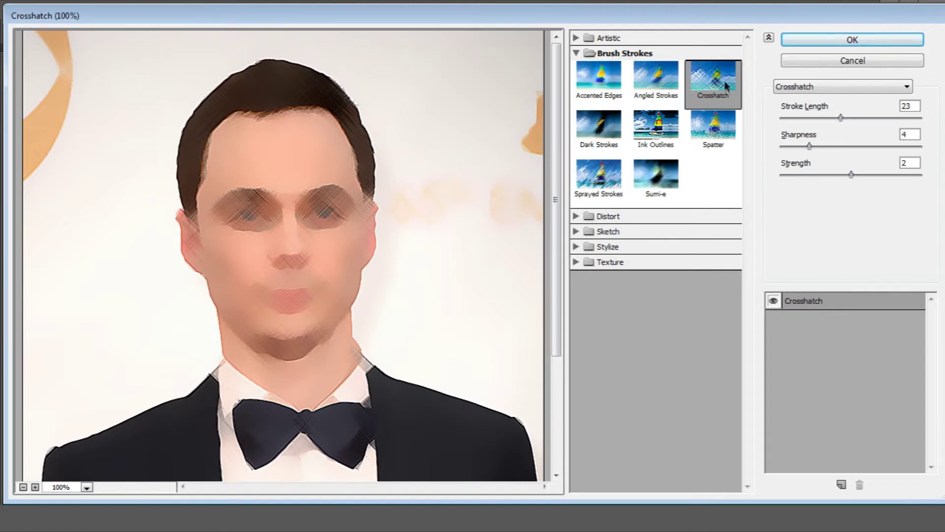
left_click(727, 96)
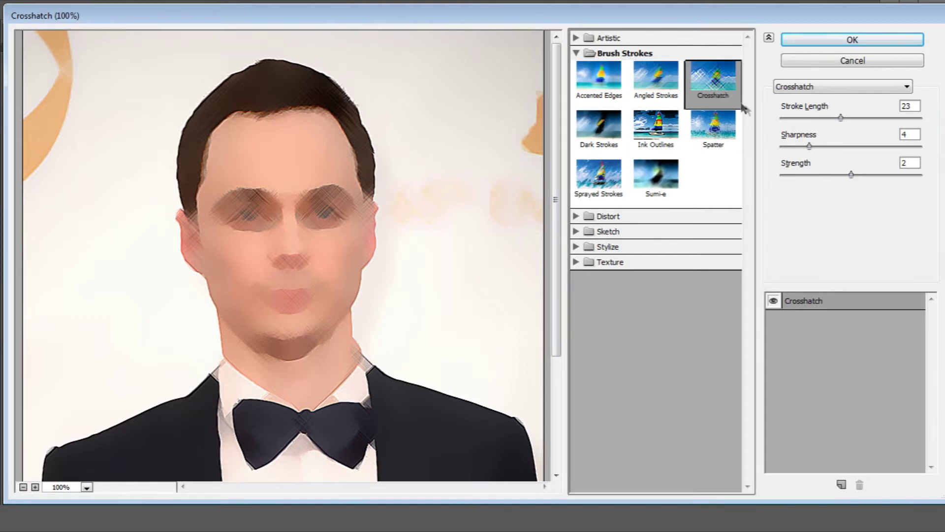
left_click_drag(840, 118, 790, 118)
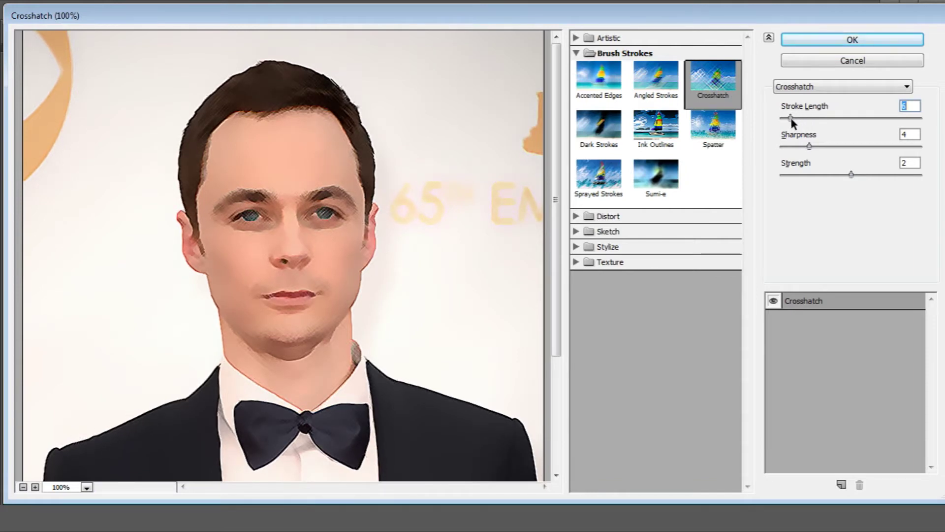
left_click_drag(789, 118, 786, 118)
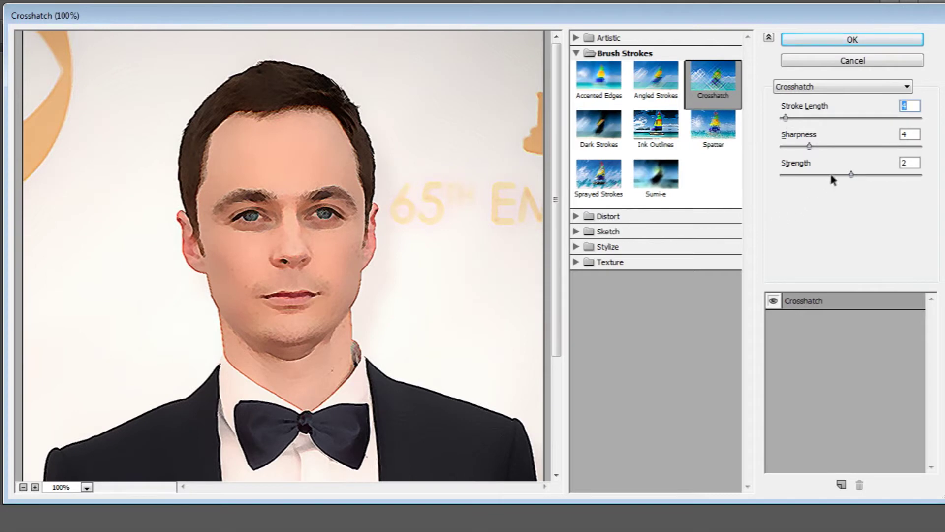
left_click_drag(851, 174, 812, 175)
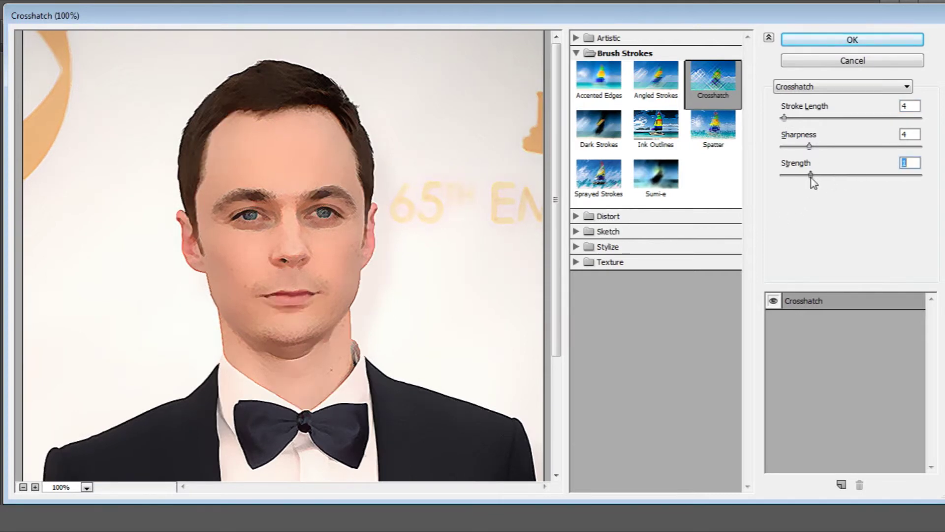
mouse_move(809, 147)
left_mouse_down()
mouse_move(936, 154)
mouse_move(808, 150)
left_mouse_up()
Step: Apply the Crosshatch effect and compare Layer 1 before and after on the face
left_click(899, 40)
key("z")
left_click_drag(401, 95, 723, 304)
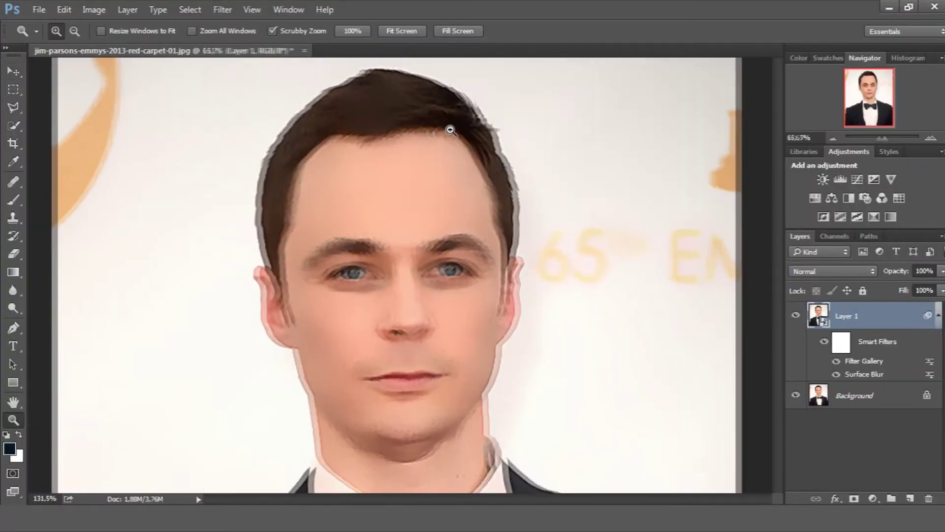
left_click(796, 316)
left_click(796, 316)
left_click(796, 316)
left_click(796, 316)
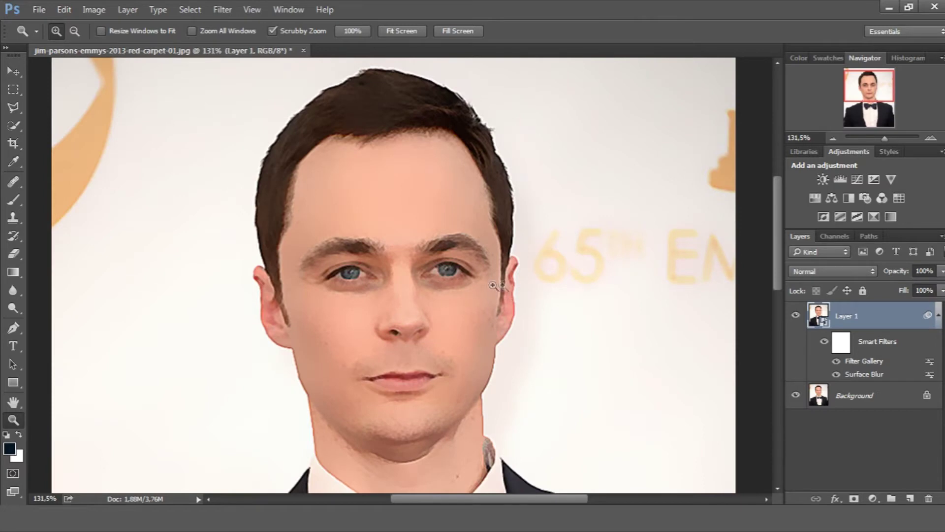
left_click_drag(527, 288, 490, 290)
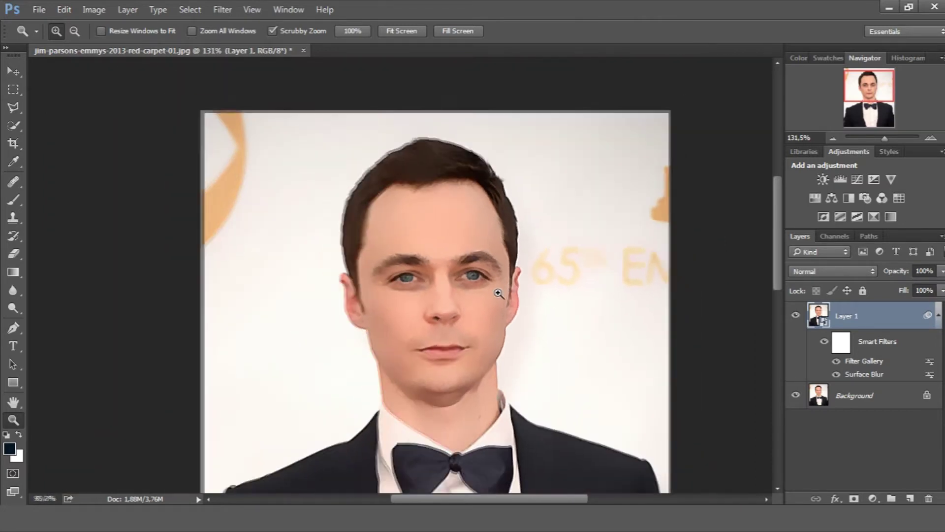
Step: Add a layer mask to Layer 1 and start a Polygonal Lasso trace along the jacket edge
left_click(855, 498)
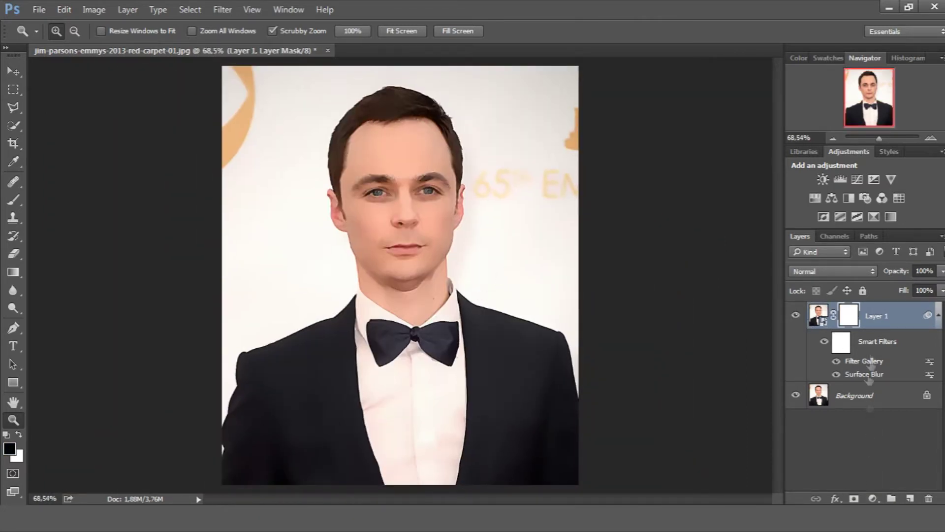
left_click_drag(567, 389, 428, 415)
key("ctrl+minus")
key("l")
left_click(459, 447)
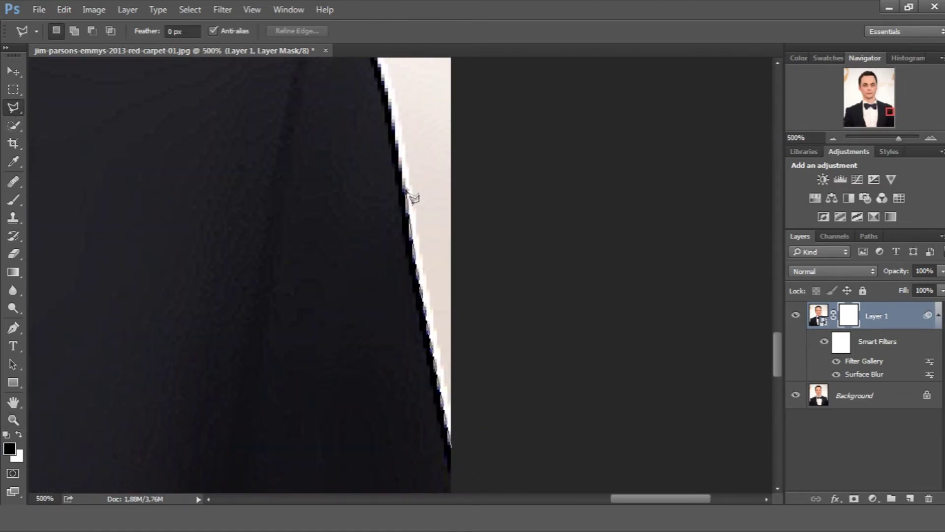
scroll(412, 201, "up", 5)
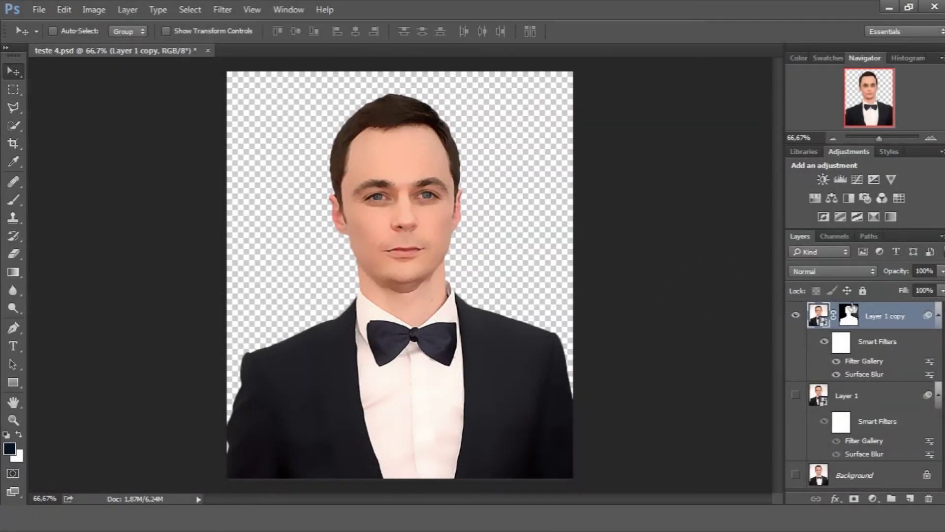
Step: Add a Camera Raw filter (Clarity +10, Vibrance +20) and drag in the harbor landscape image
key("z")
left_click_drag(424, 142, 460, 157)
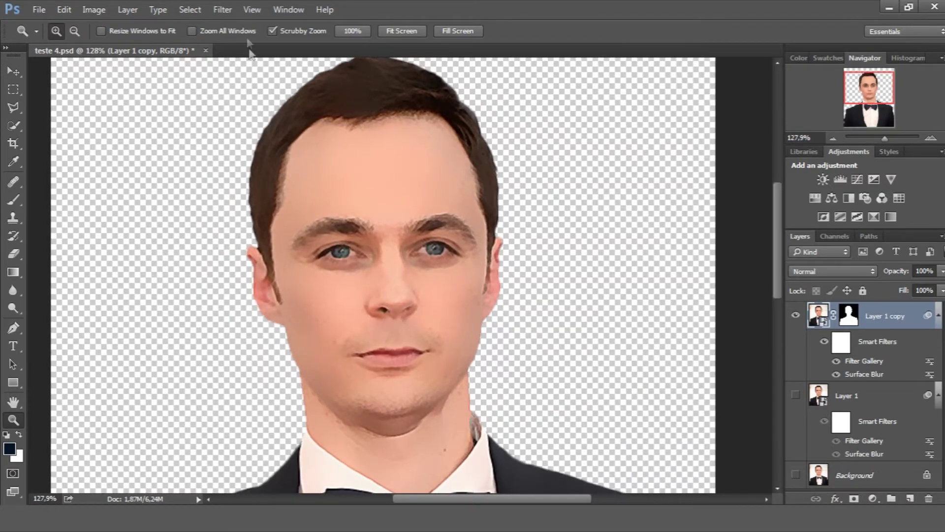
left_click(228, 9)
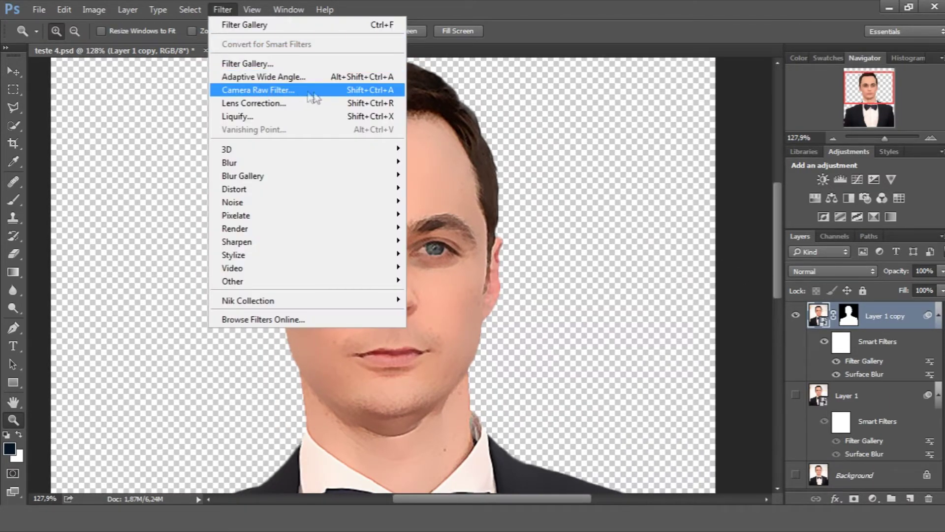
left_click(316, 92)
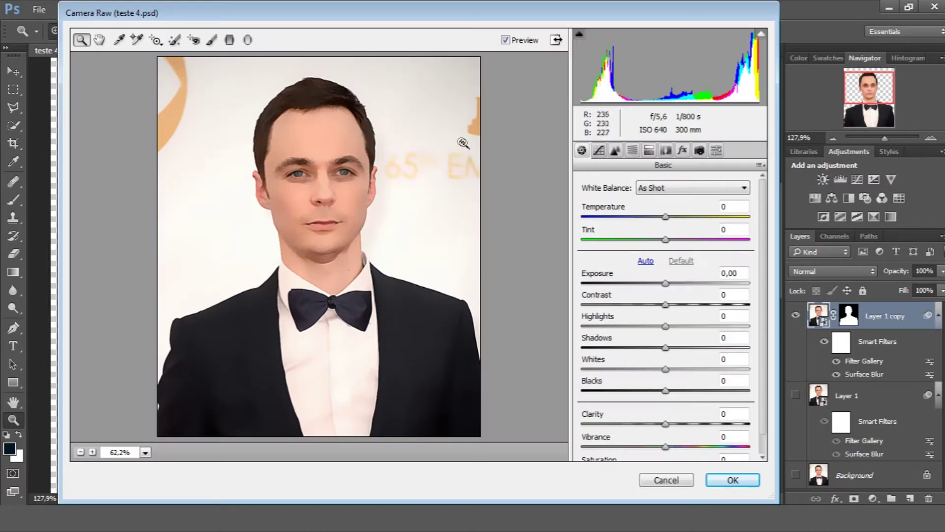
scroll(753, 373, "down", 2)
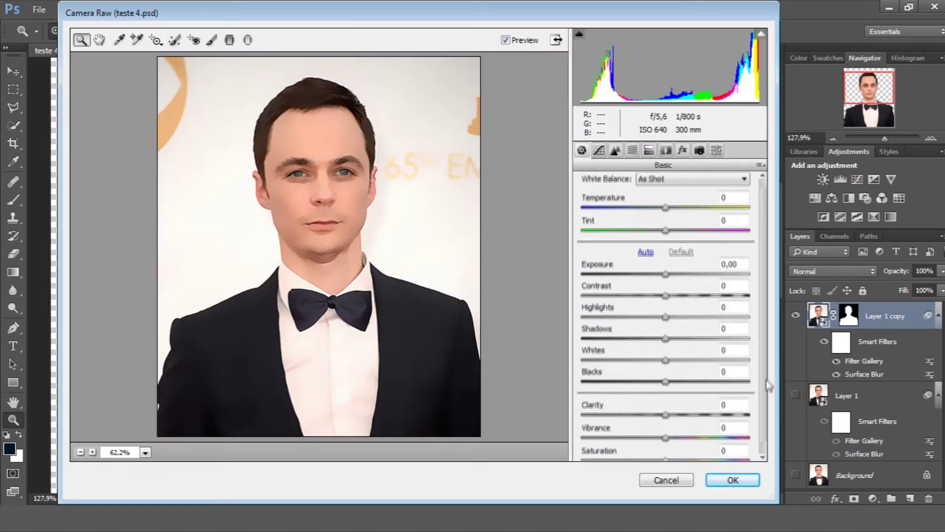
left_click_drag(217, 67, 423, 290)
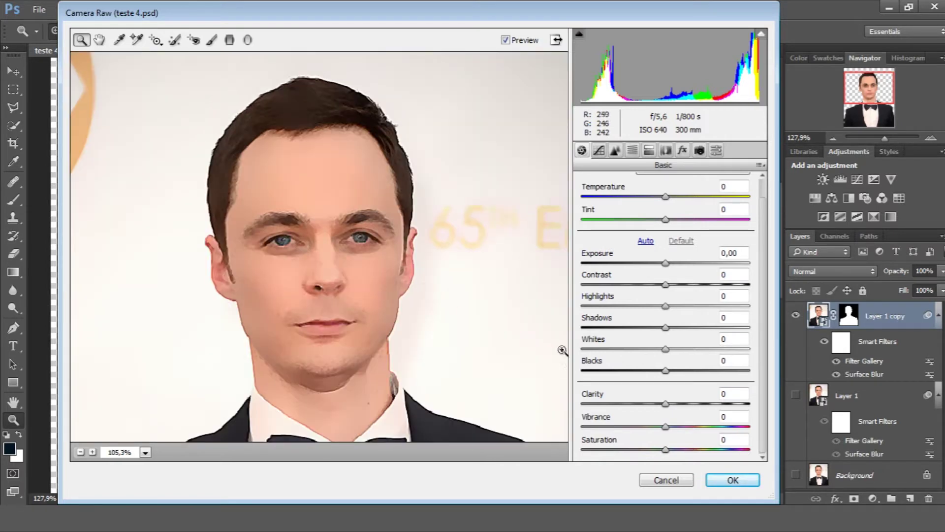
mouse_move(667, 403)
left_mouse_down()
mouse_move(676, 405)
mouse_move(671, 426)
mouse_move(716, 427)
mouse_move(690, 427)
left_mouse_up()
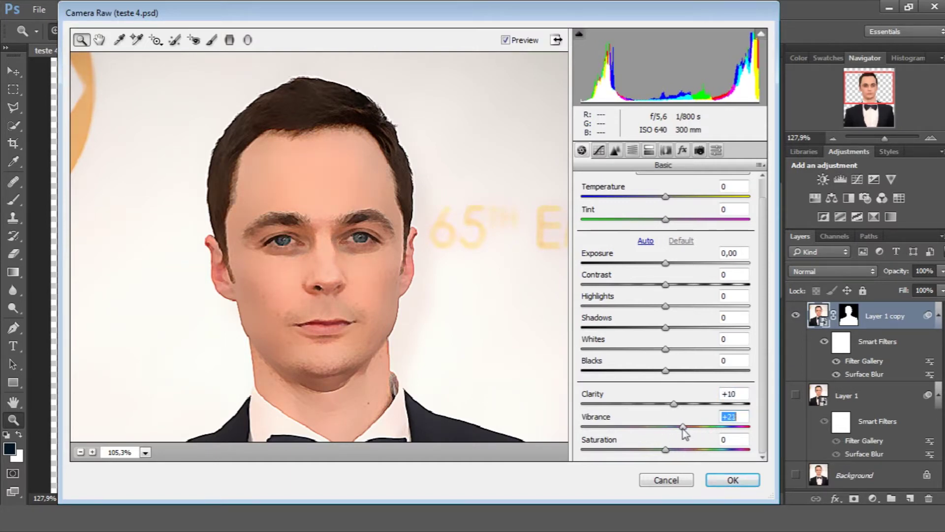
left_click(718, 484)
left_click_drag(498, 319, 470, 255)
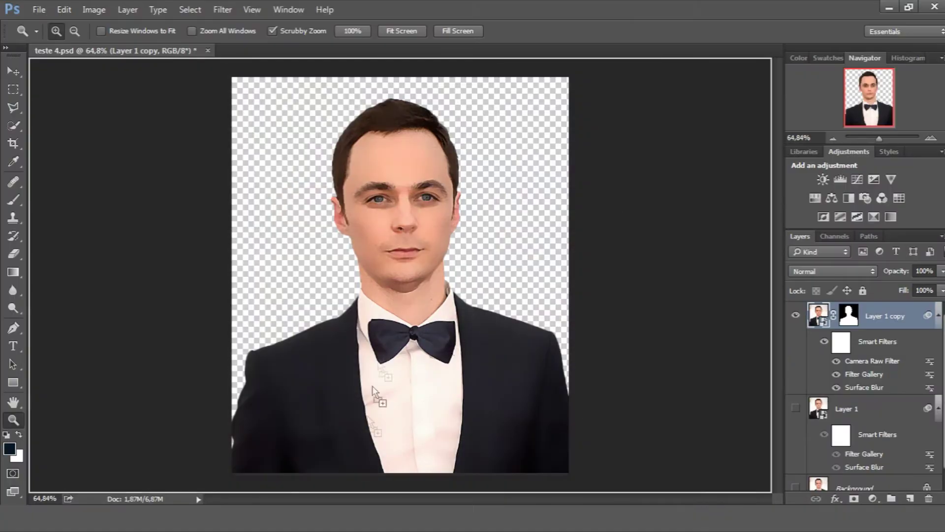
left_click_drag(421, 500, 381, 352)
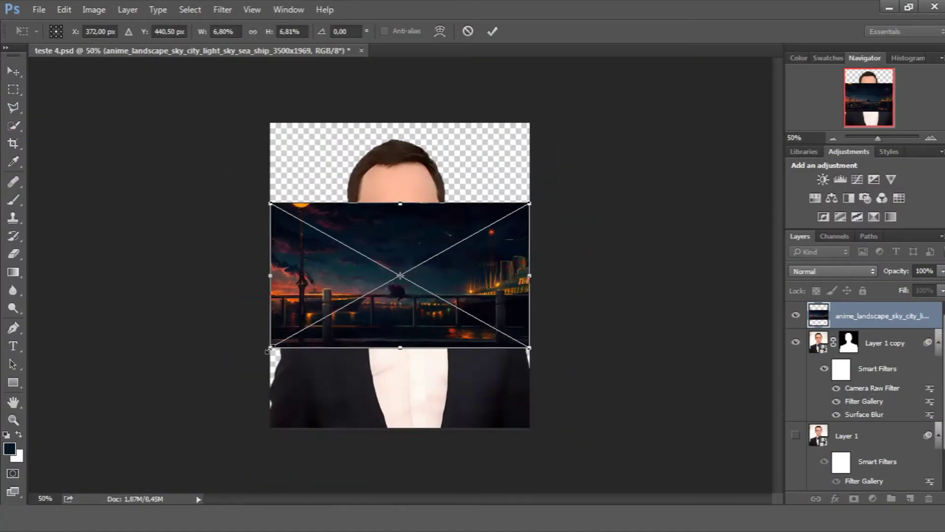
Step: Scale the placed harbor landscape up to fill the canvas and confirm it
left_click_drag(269, 350, 106, 439)
left_click_drag(544, 196, 695, 109)
mouse_move(609, 209)
left_mouse_down()
mouse_move(457, 215)
mouse_move(465, 220)
left_mouse_up()
key("Return")
key("z")
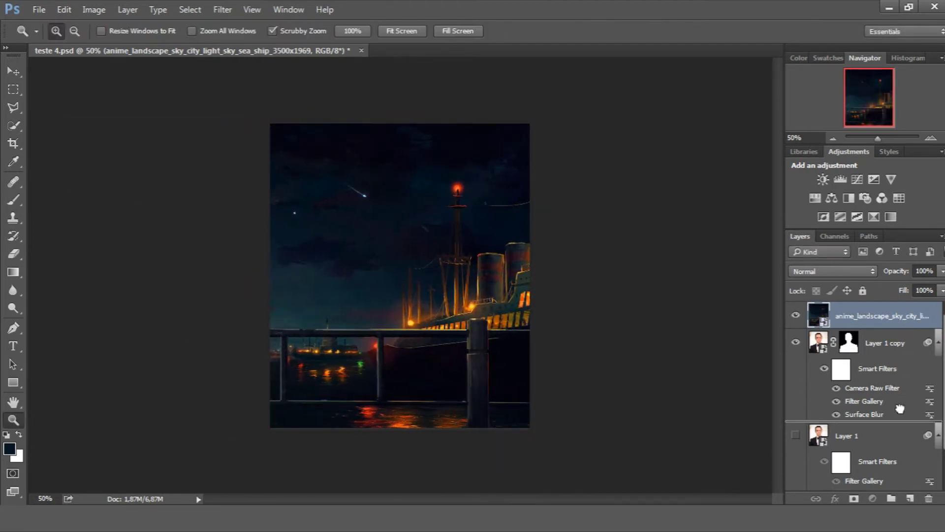
Step: Move the landscape layer below Layer 1 copy and enlarge it behind the man
left_click_drag(900, 409, 900, 416)
key("ctrl+t")
mouse_move(522, 215)
left_mouse_down()
mouse_move(523, 229)
mouse_move(514, 227)
left_mouse_up()
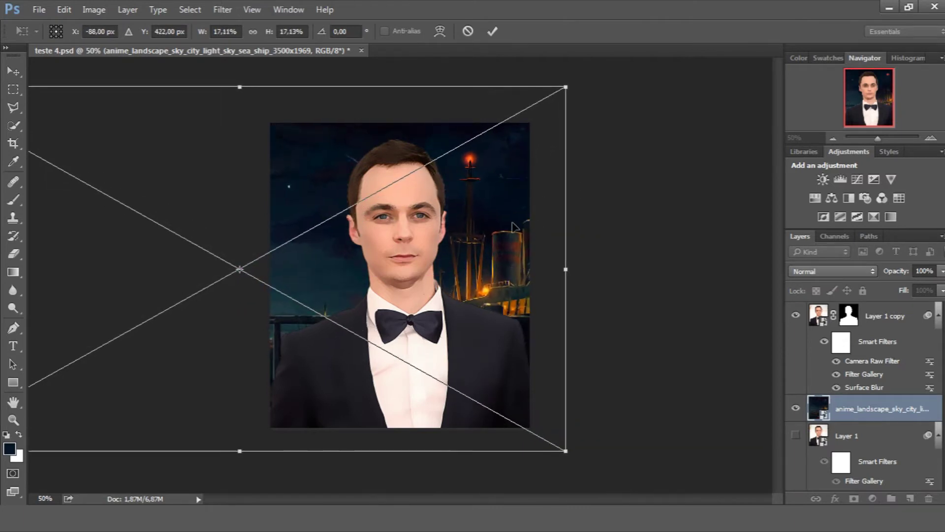
left_click(492, 31)
key("z")
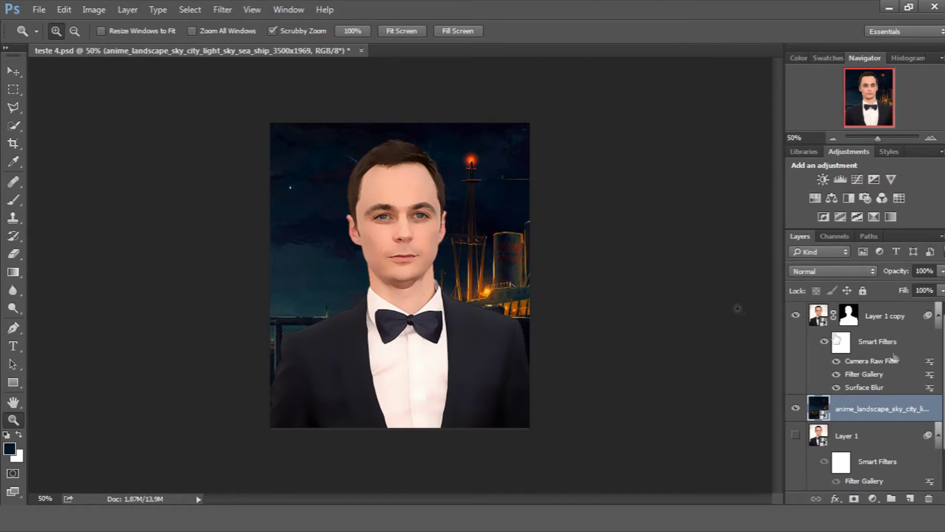
left_click_drag(402, 231, 544, 235)
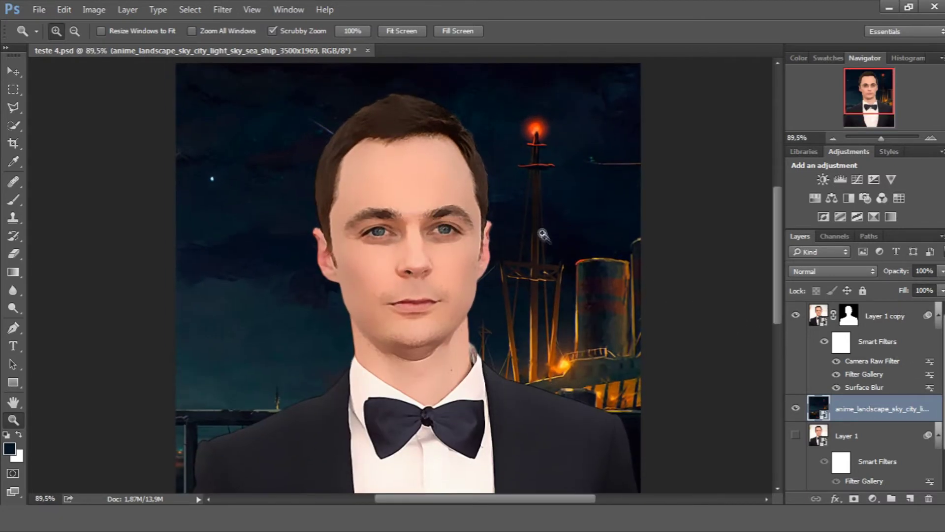
left_click(908, 318)
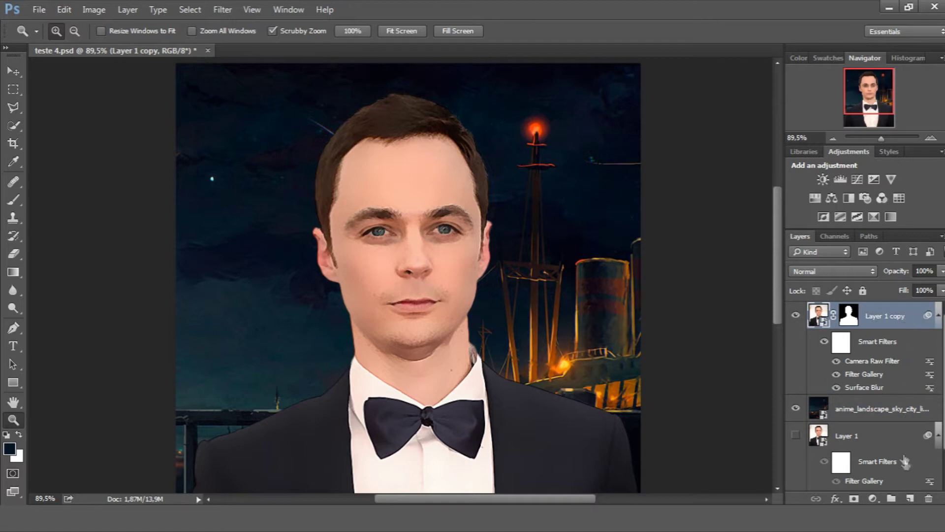
Step: Create Layer 2 clipped to the portrait layer and bring up Edit > Fill
left_click(911, 498)
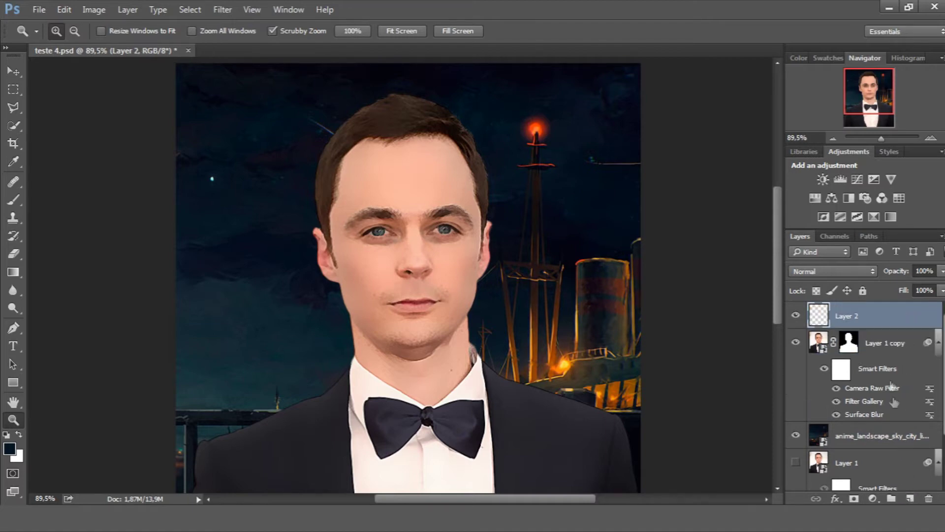
right_click(892, 321)
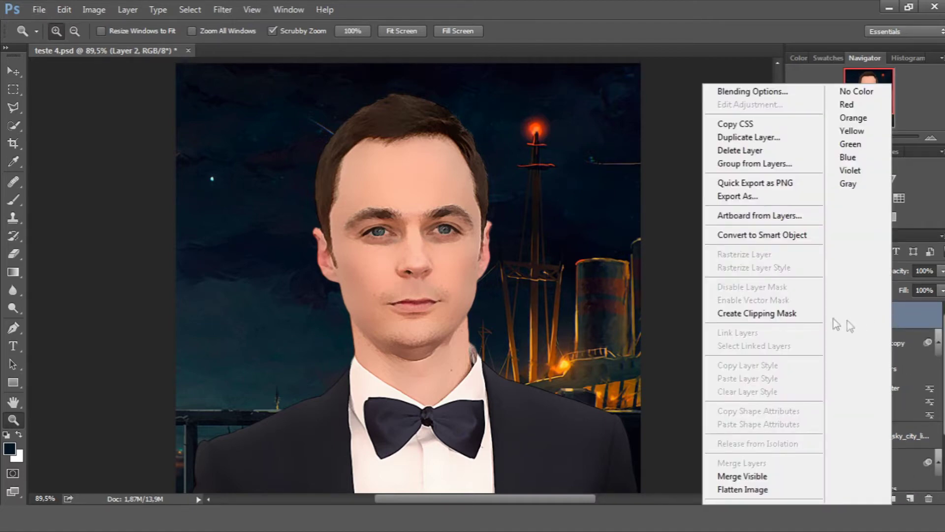
left_click(802, 320)
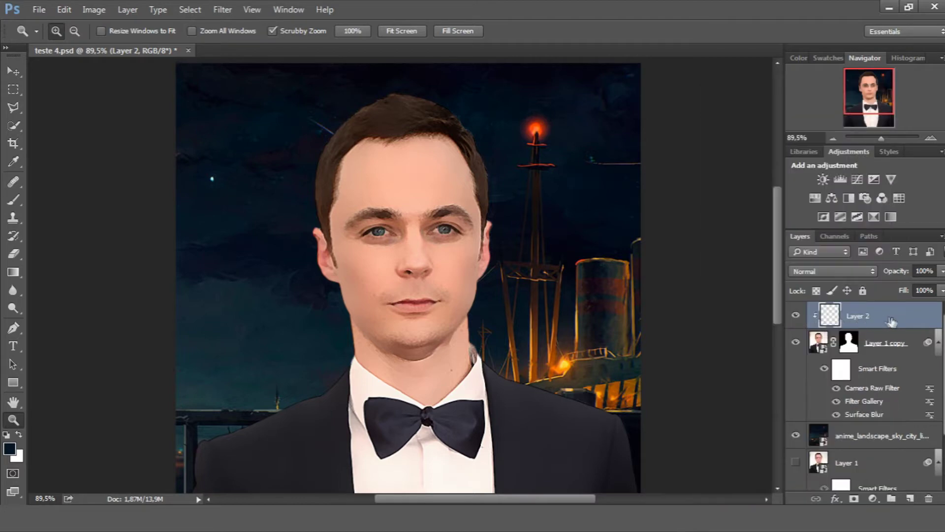
left_click(67, 11)
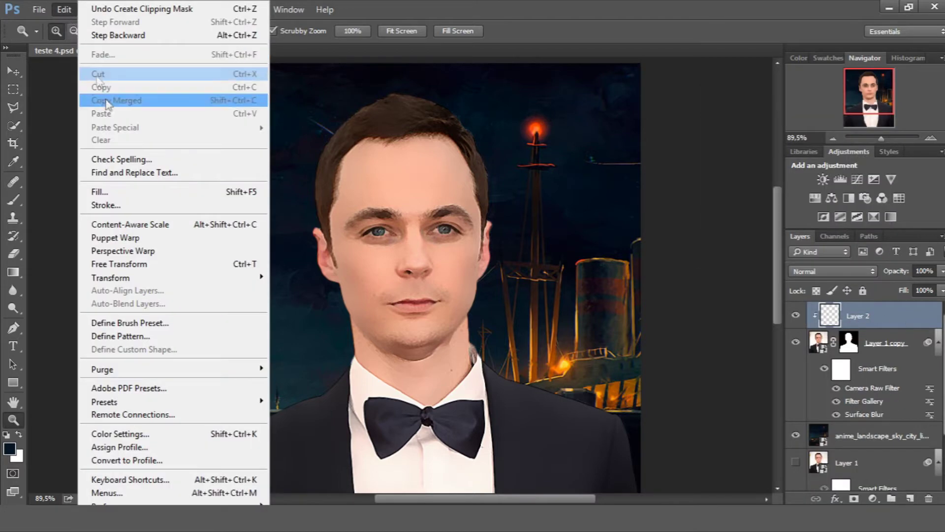
left_click(141, 192)
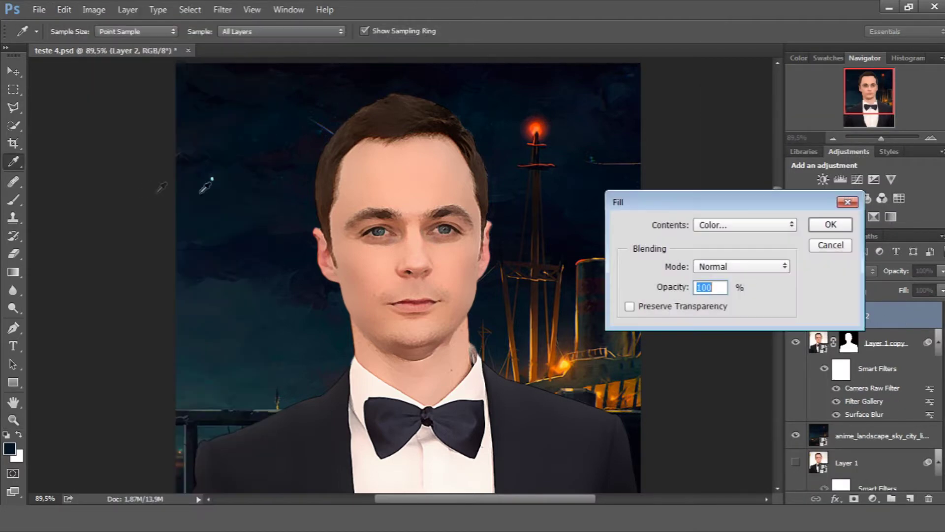
Step: Fill Layer 2 with a navy colour sampled from the night sky
left_click(744, 227)
left_click(731, 258)
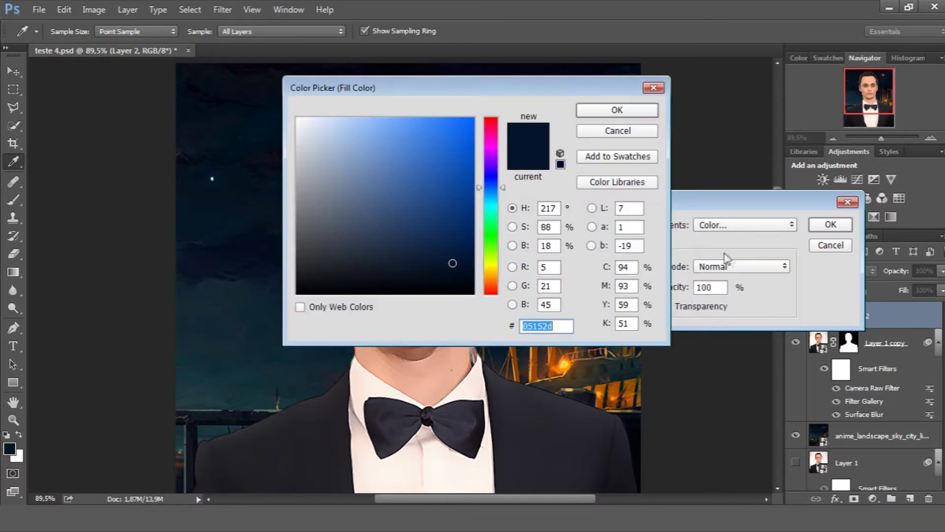
left_click_drag(467, 95, 659, 152)
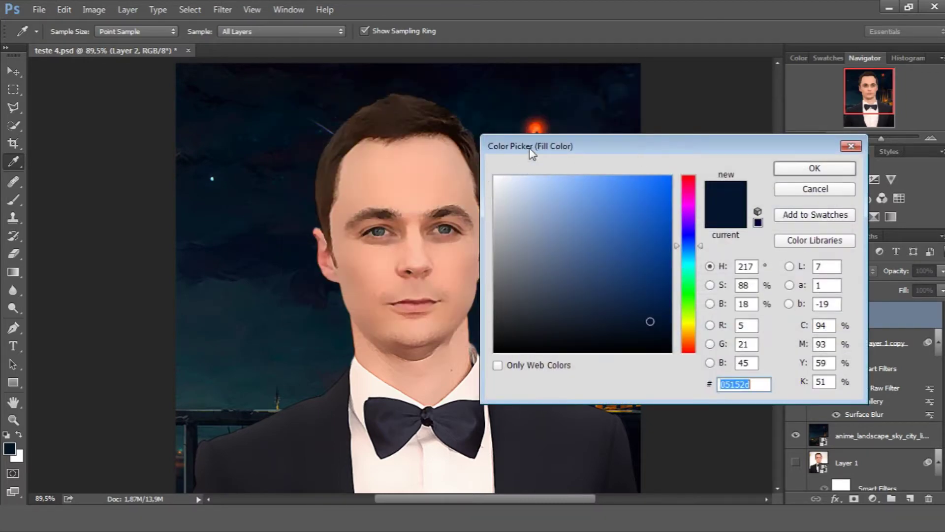
left_click_drag(532, 154, 693, 182)
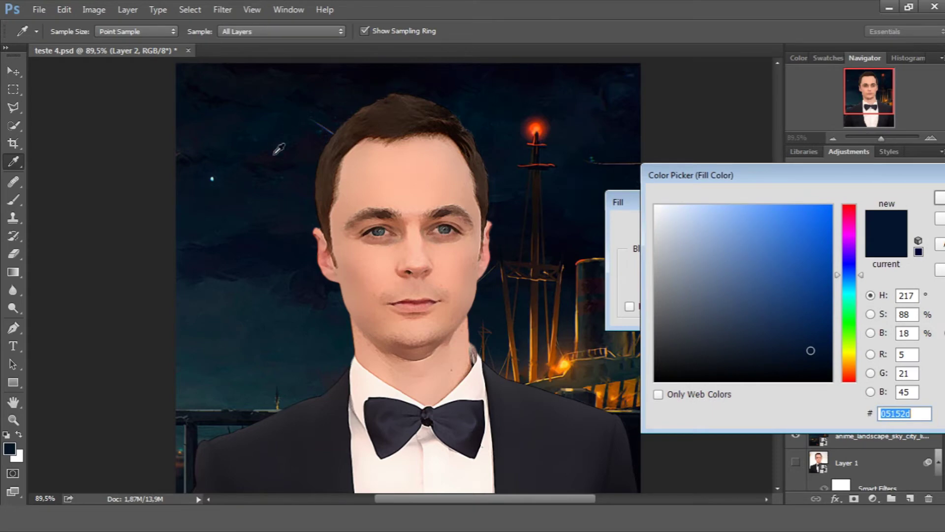
left_click_drag(282, 235, 271, 237)
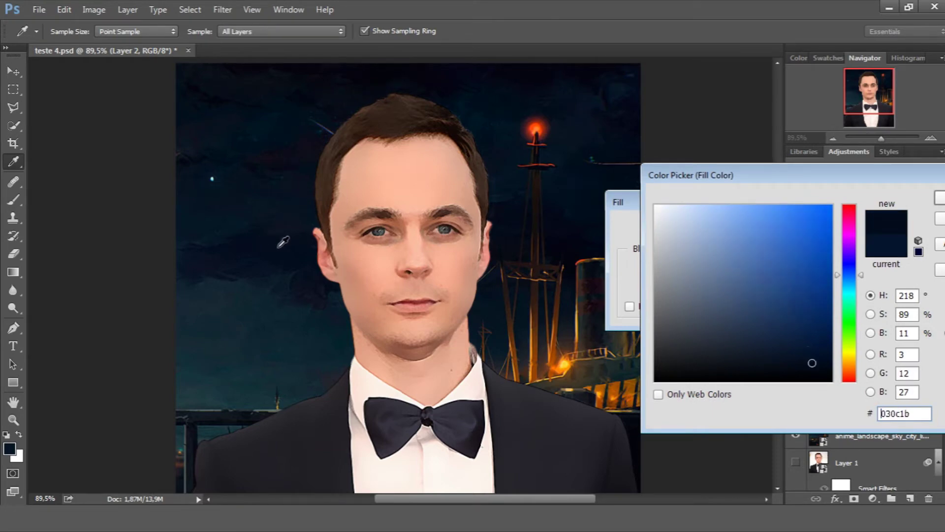
left_click_drag(811, 362, 809, 345)
left_click_drag(907, 177, 807, 172)
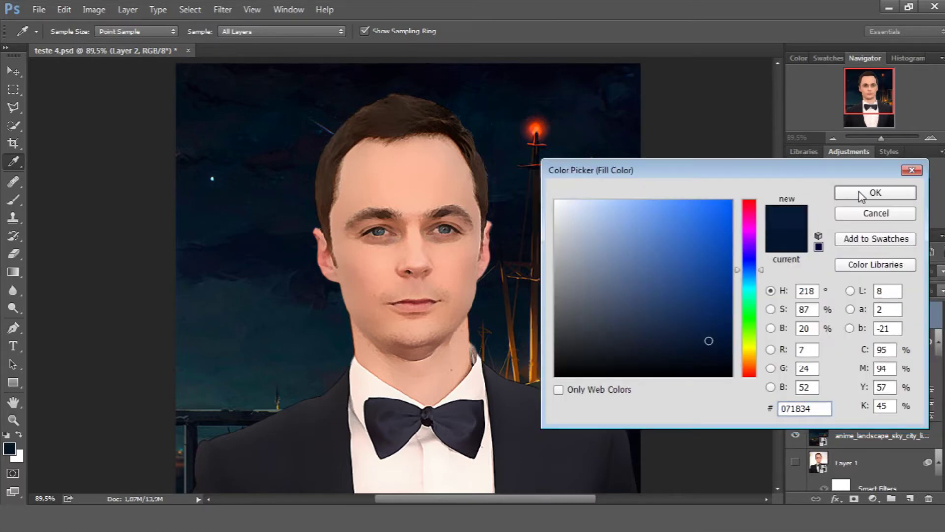
left_click(861, 196)
left_click(827, 227)
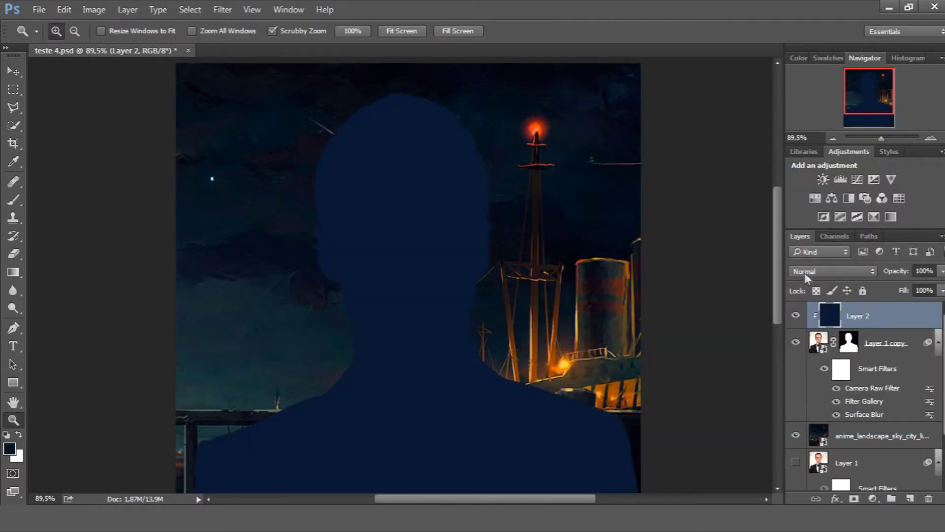
Step: Set Layer 2 to Multiply at 75% opacity and add a Curves adjustment layer
left_click(825, 274)
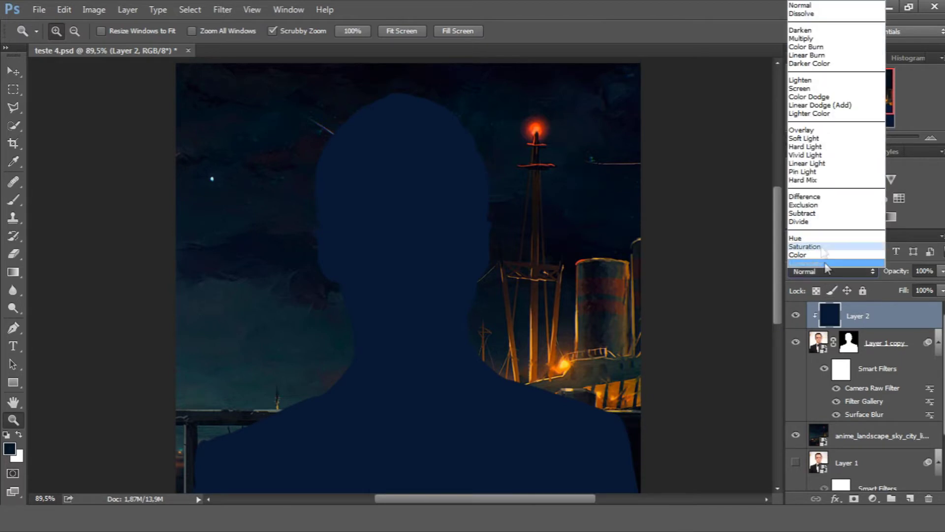
left_click(848, 42)
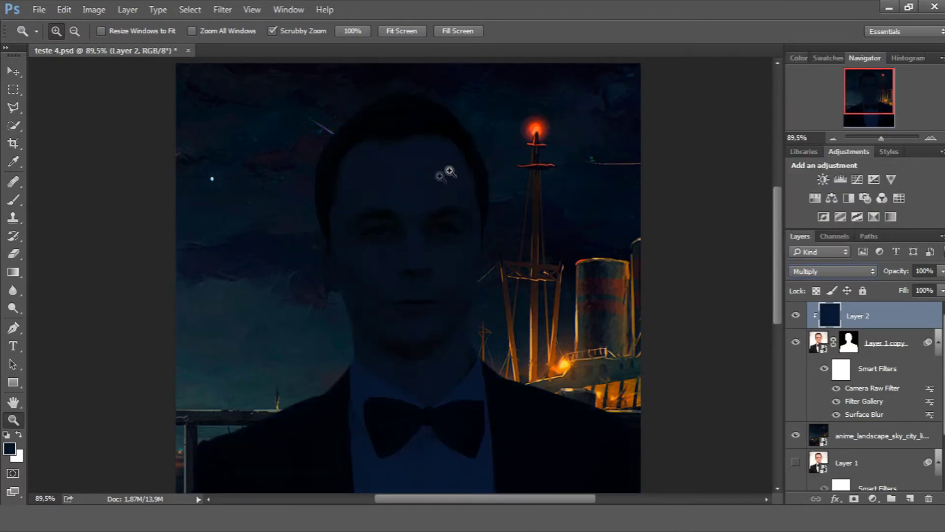
left_click_drag(483, 233, 454, 242)
left_click(941, 272)
left_click_drag(938, 290, 934, 291)
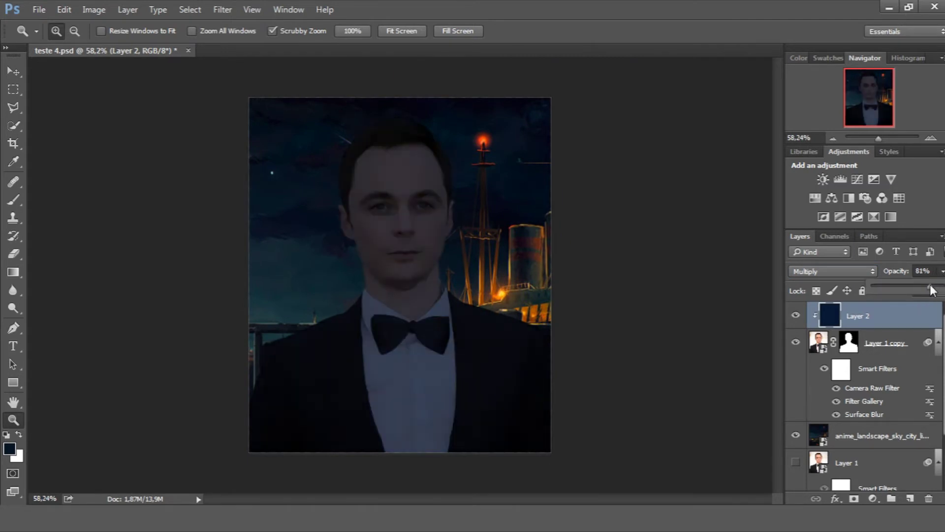
left_click_drag(926, 284, 926, 285)
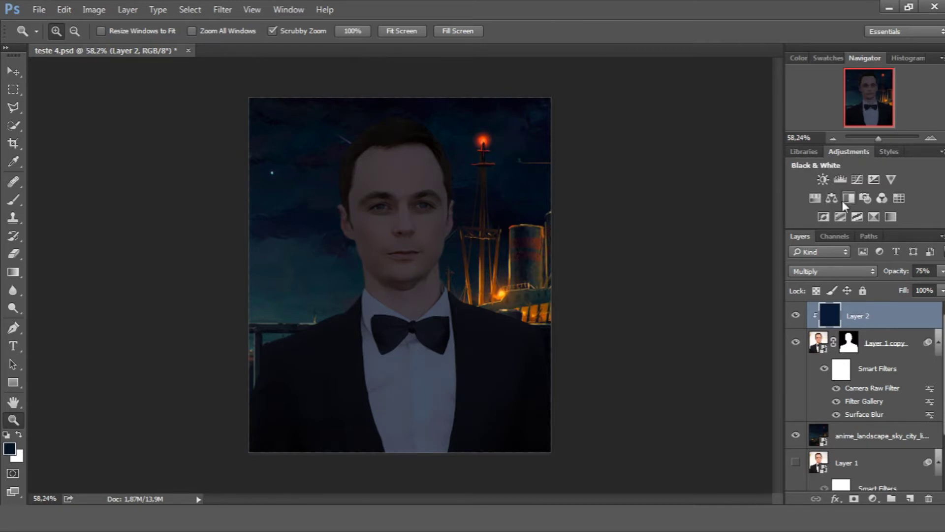
left_click(857, 179)
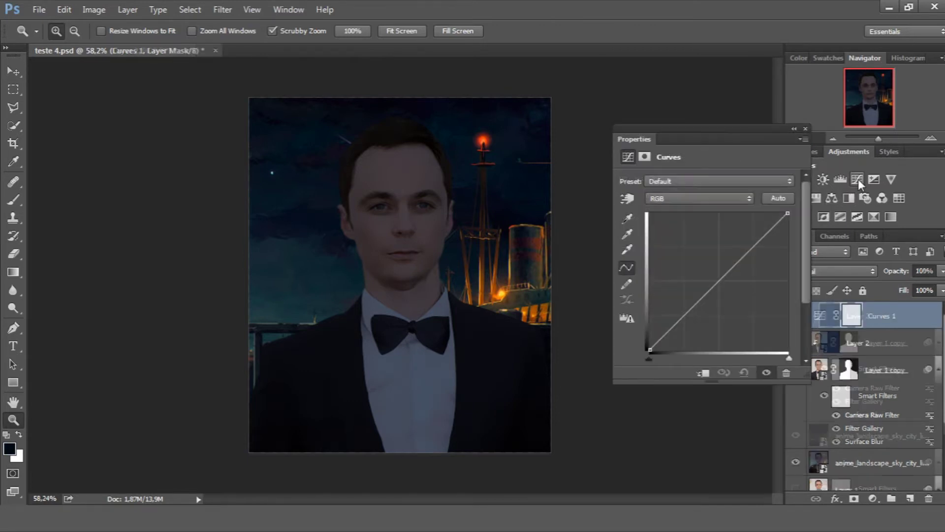
Step: Clip the Curves layer to Layer 2 and raise a two-point curve to brighten it
left_click(703, 374)
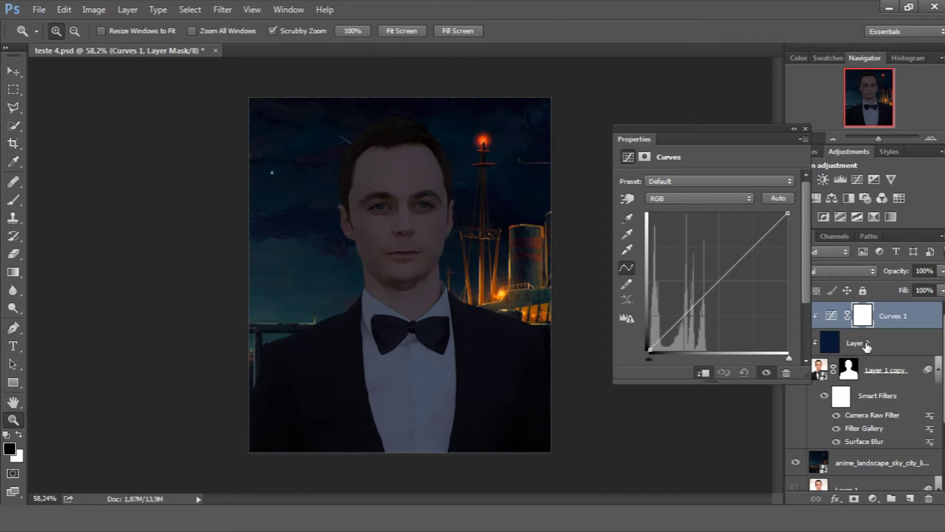
left_click_drag(729, 268, 715, 250)
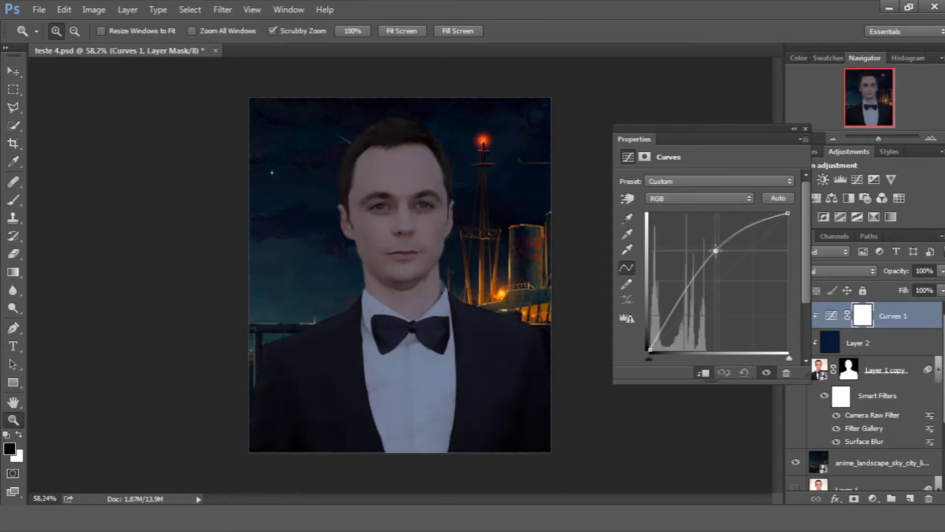
left_click(696, 271)
left_click_drag(715, 250, 722, 241)
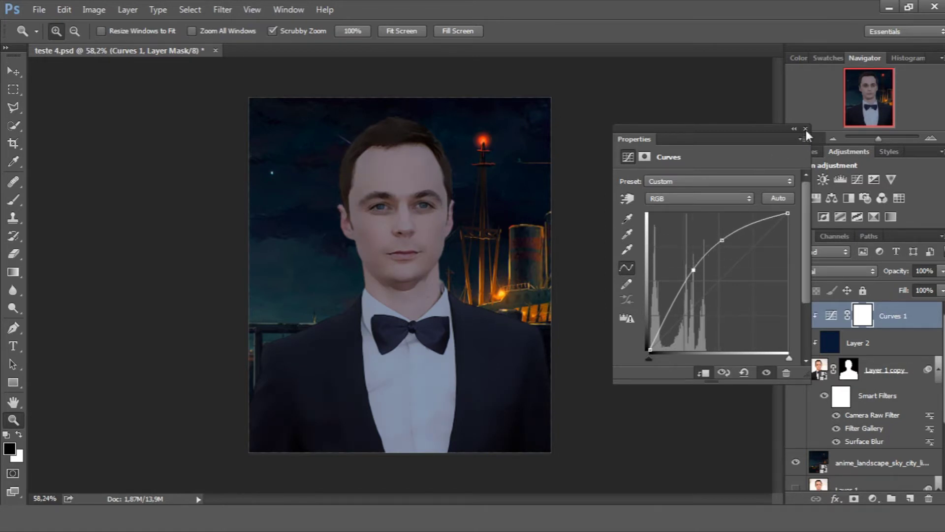
left_click(805, 128)
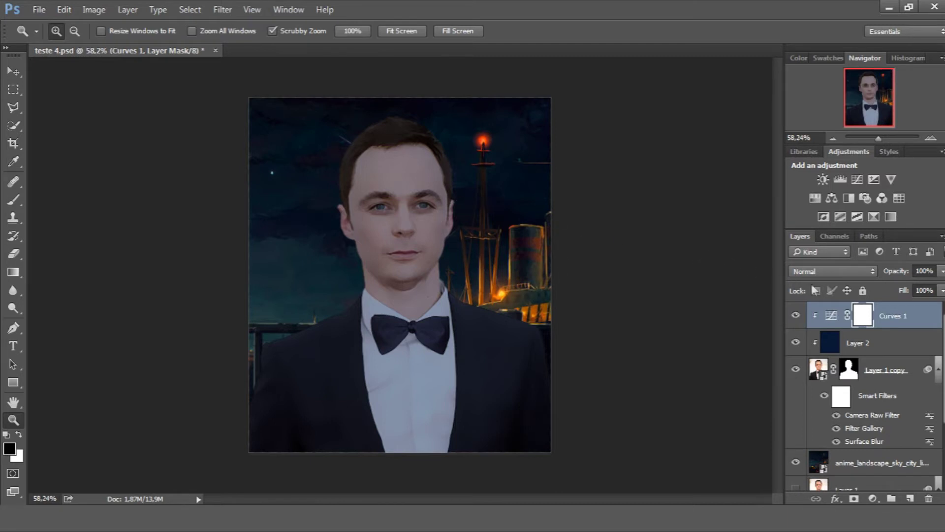
Step: Add a Brightness/Contrast layer with brightness 24 at 76% opacity
left_click(824, 181)
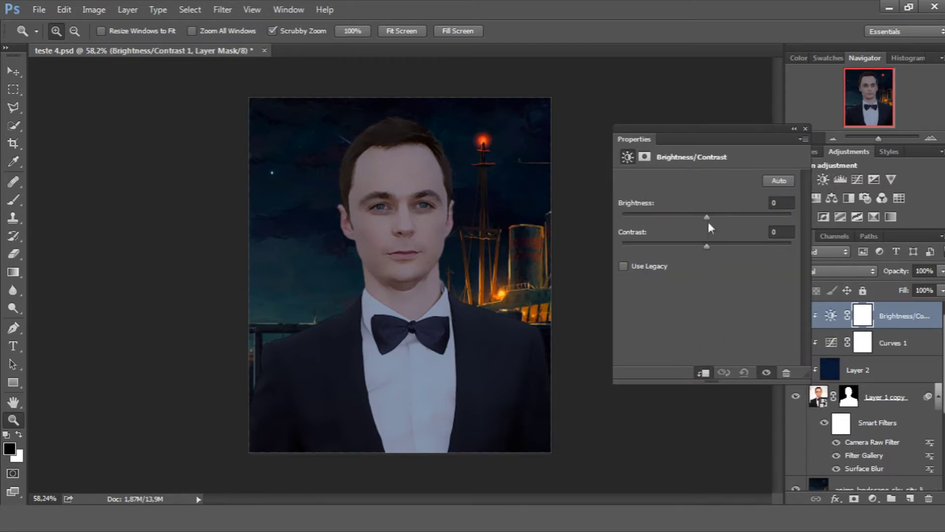
left_click_drag(707, 216, 719, 218)
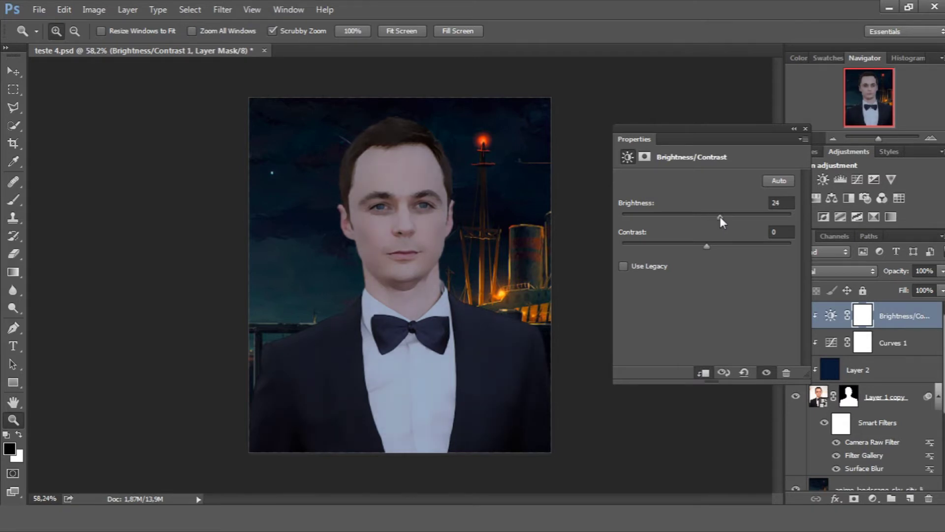
left_click(806, 128)
left_click(795, 316)
left_click(942, 271)
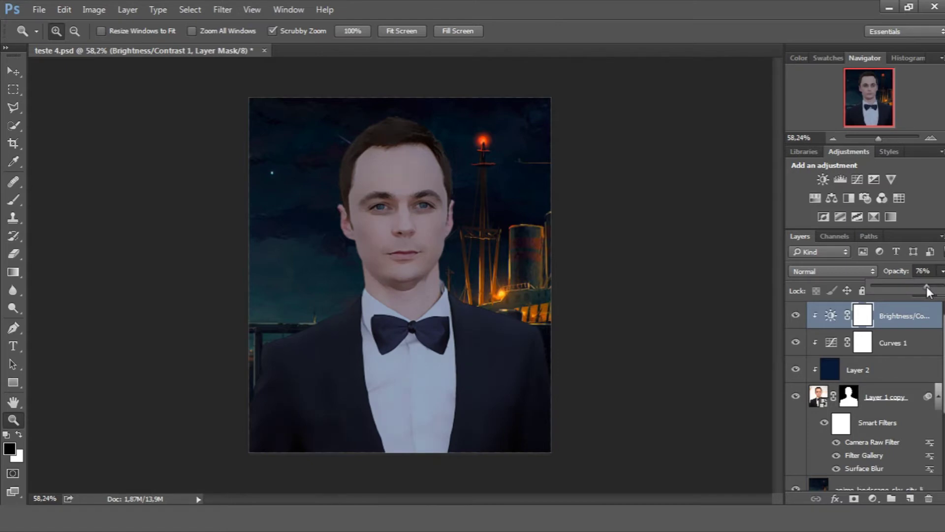
left_click(13, 72)
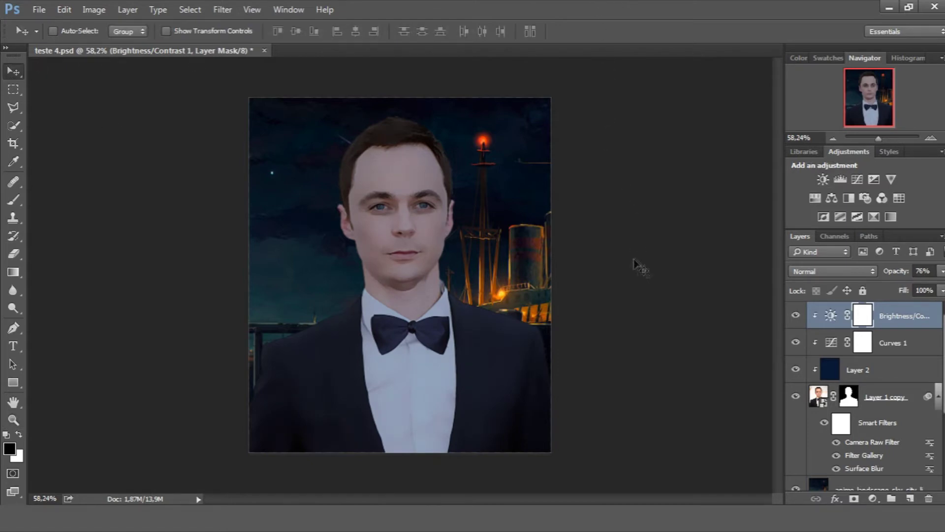
Step: Zoom in on the shoulder and add a new Layer 3 clipped to the portrait
key("z")
left_click_drag(529, 310, 530, 310)
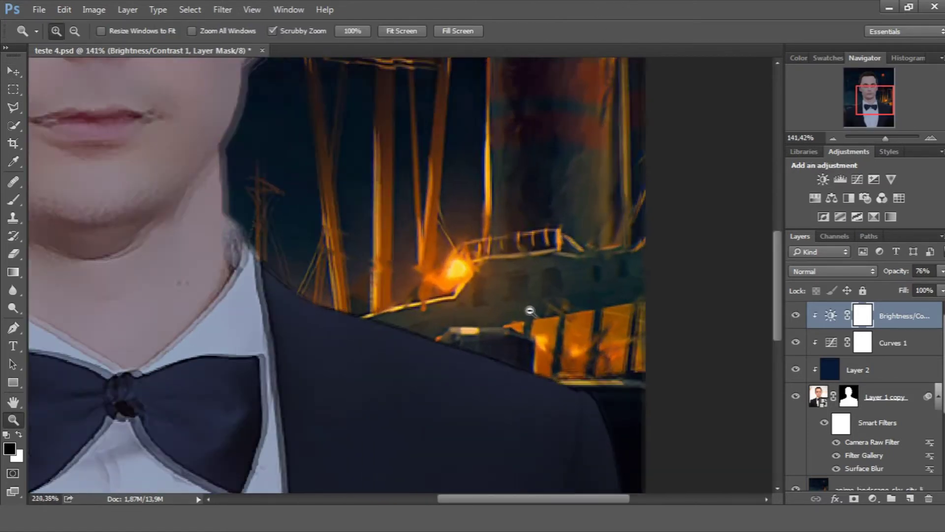
left_click(530, 310)
left_click(397, 305)
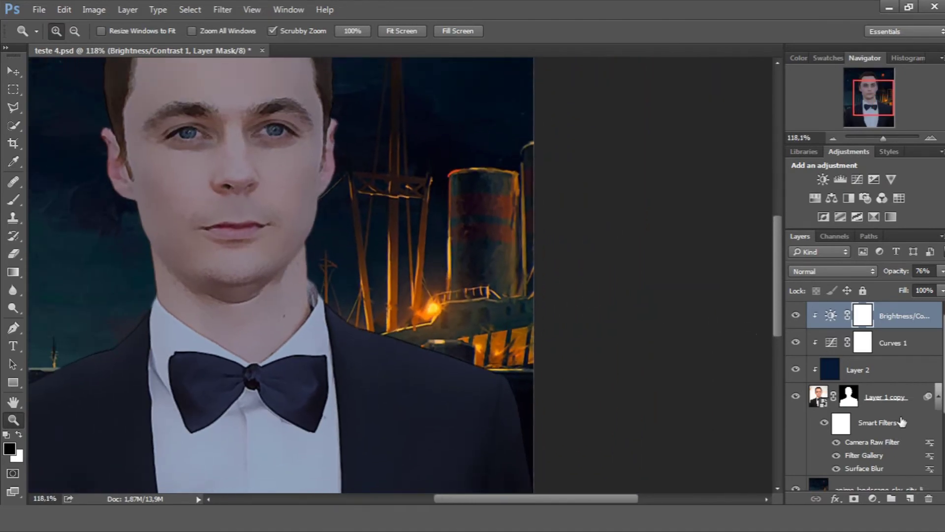
left_click(910, 499)
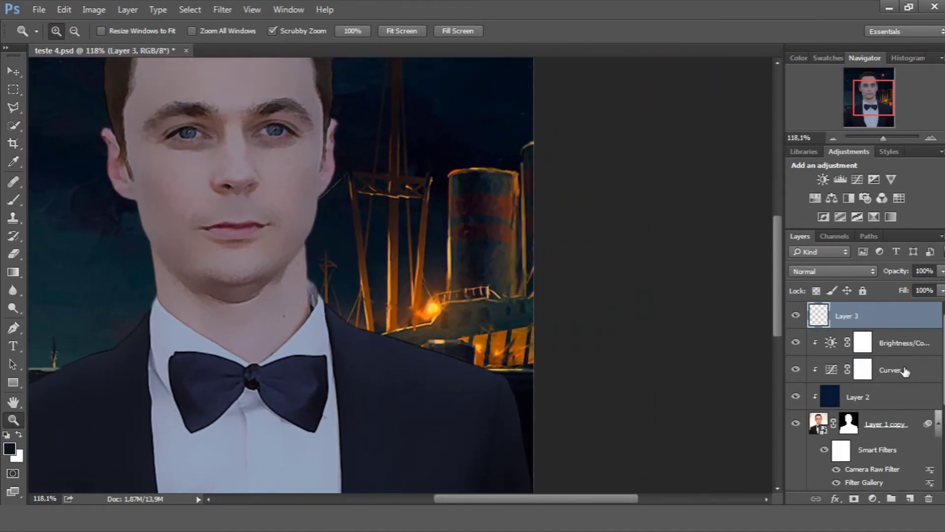
right_click(898, 315)
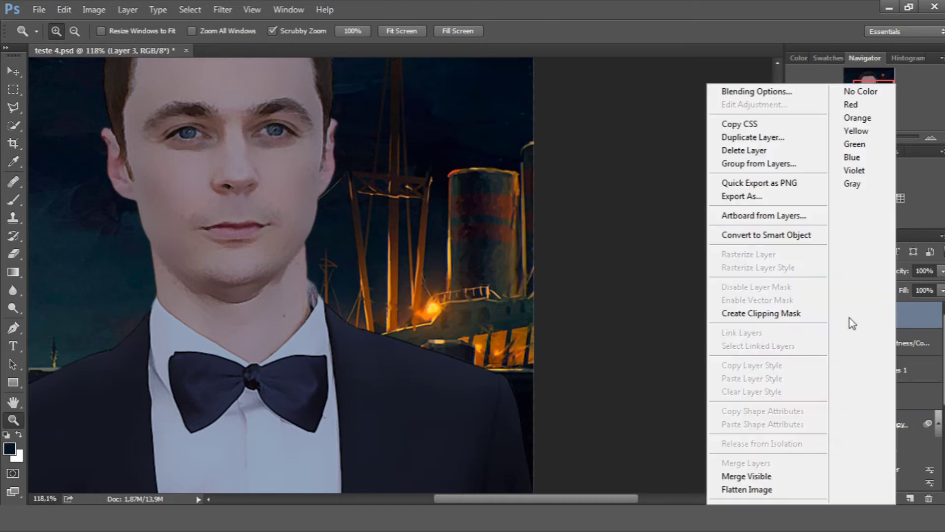
left_click(805, 322)
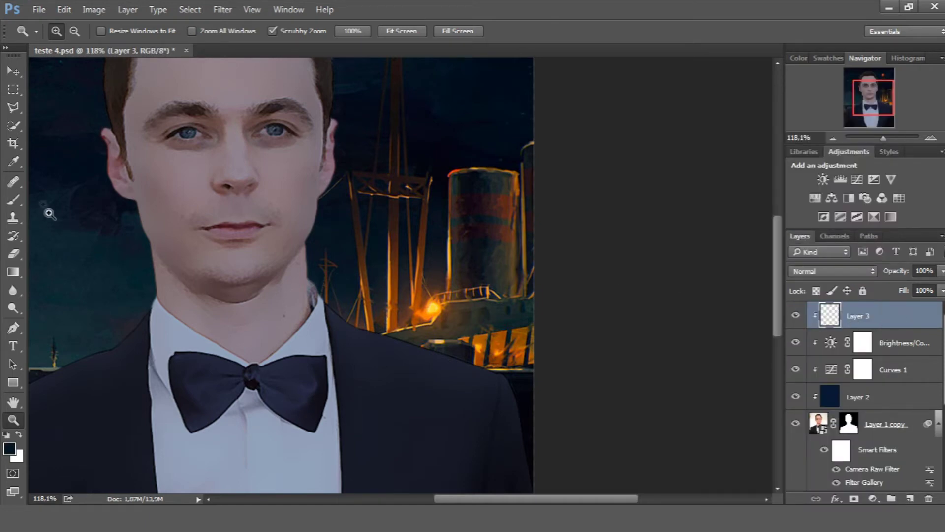
Step: Sample the orange harbor-light glow and set up an 80 px soft round brush
left_click(13, 161)
left_click_drag(437, 309, 430, 312)
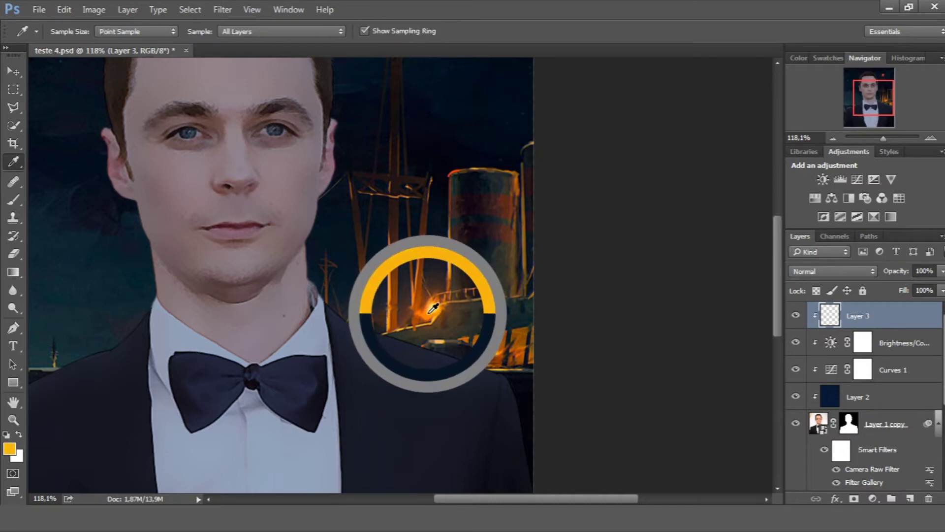
left_click_drag(433, 308, 431, 311)
key("b")
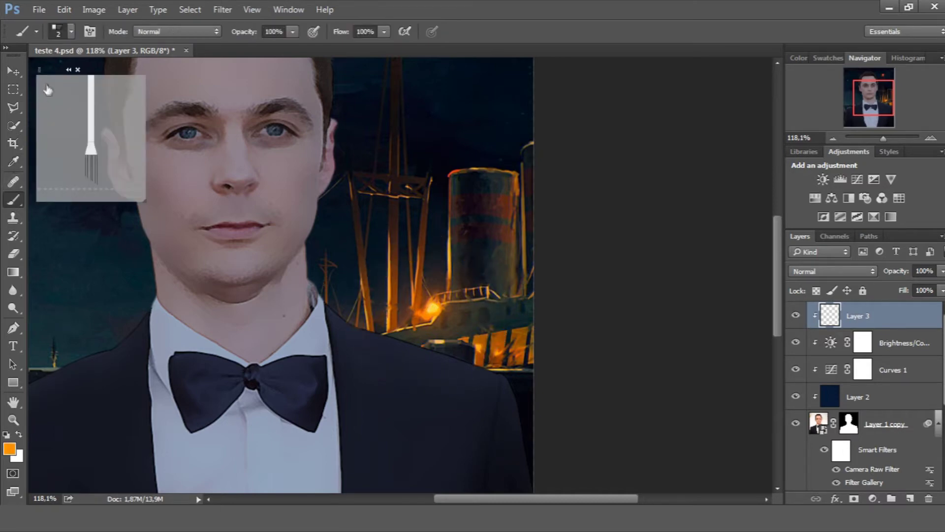
left_click(71, 33)
double_click(140, 139)
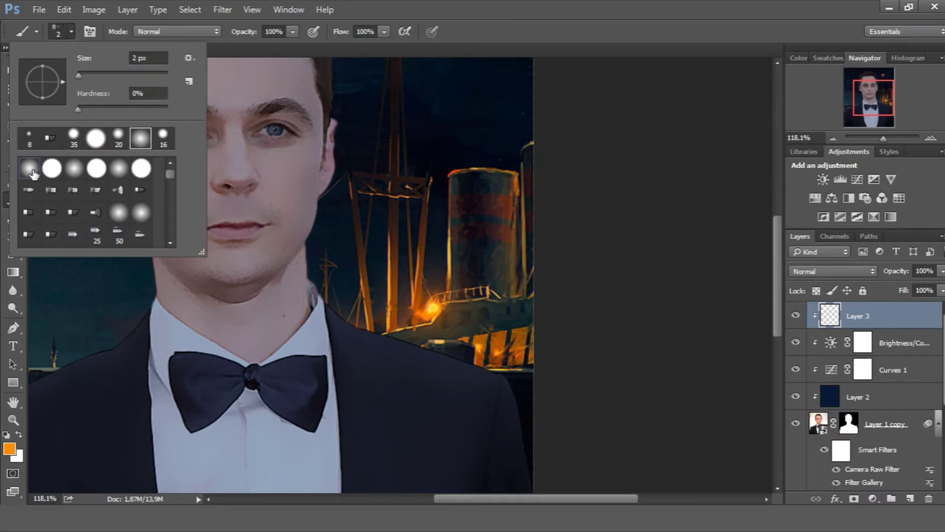
right_click(392, 248)
key("Return")
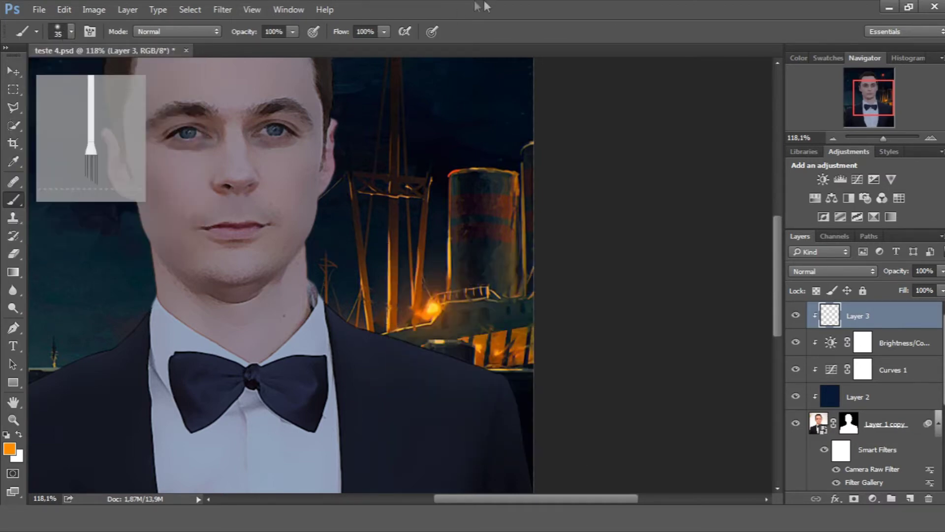
right_click(424, 291)
left_click_drag(526, 330, 541, 329)
key("Return")
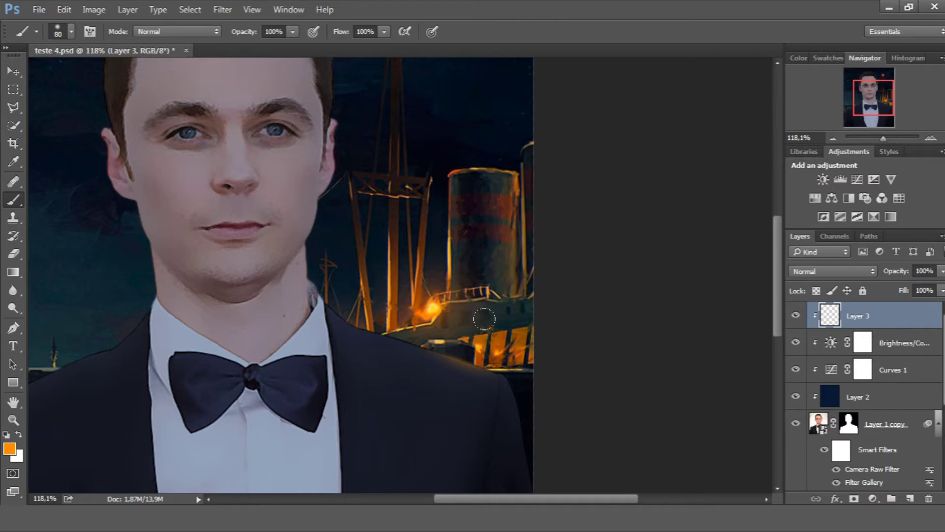
Step: Paint an orange rim glow along the suit's shoulder edge
left_click_drag(444, 352, 332, 211)
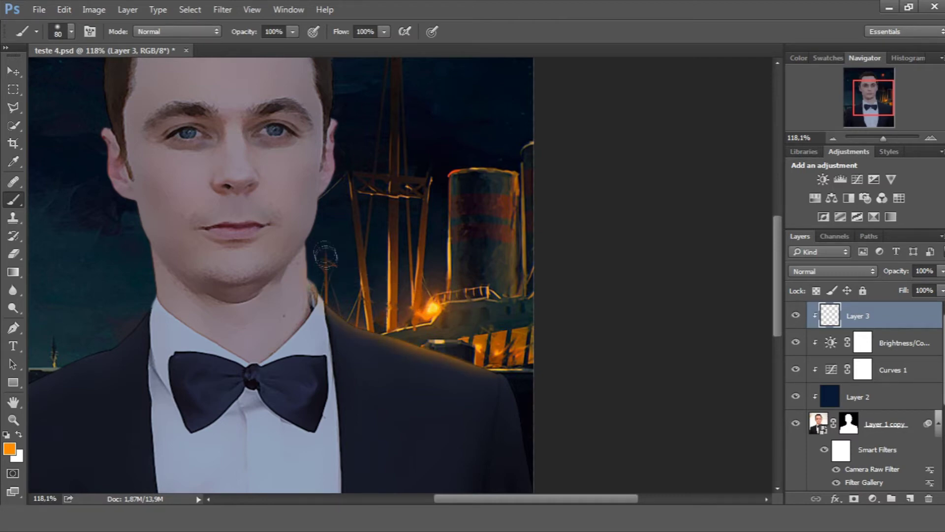
left_click_drag(505, 382, 519, 325)
left_click_drag(382, 290, 496, 329)
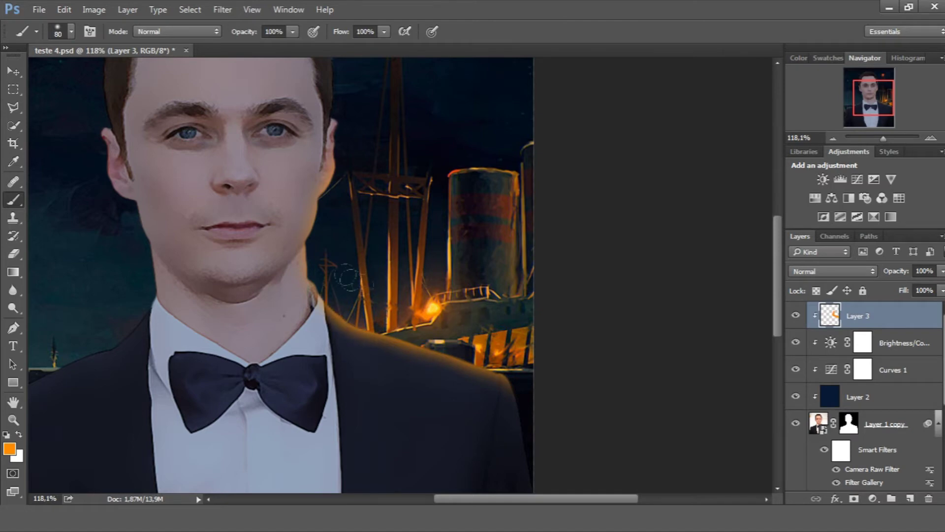
left_click(225, 12)
mouse_move(296, 162)
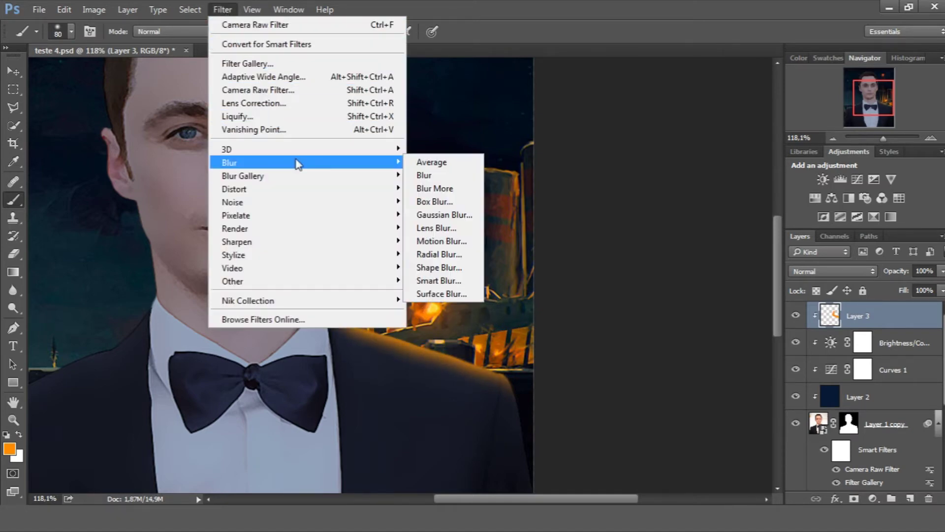
Step: Apply a Gaussian Blur with an increased radius to the orange glow on Layer 3
left_click(443, 215)
left_click_drag(738, 356, 765, 361)
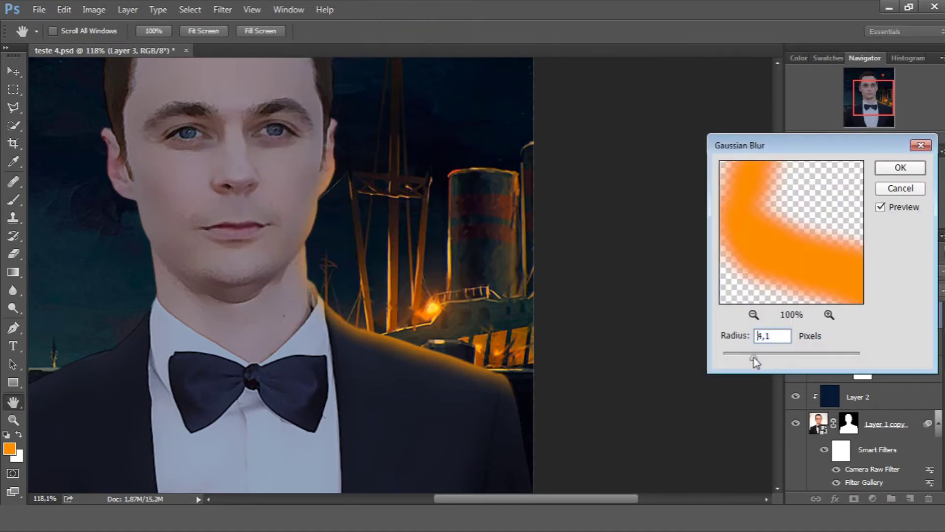
left_click(901, 167)
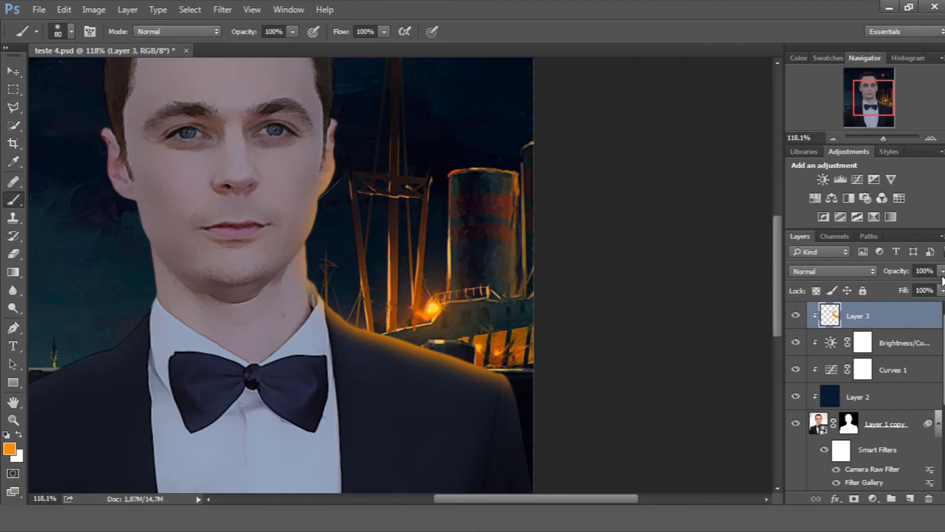
Step: Try Linear Dodge (Add) and Color Dodge blending on the glow, then return to Normal
left_click(856, 272)
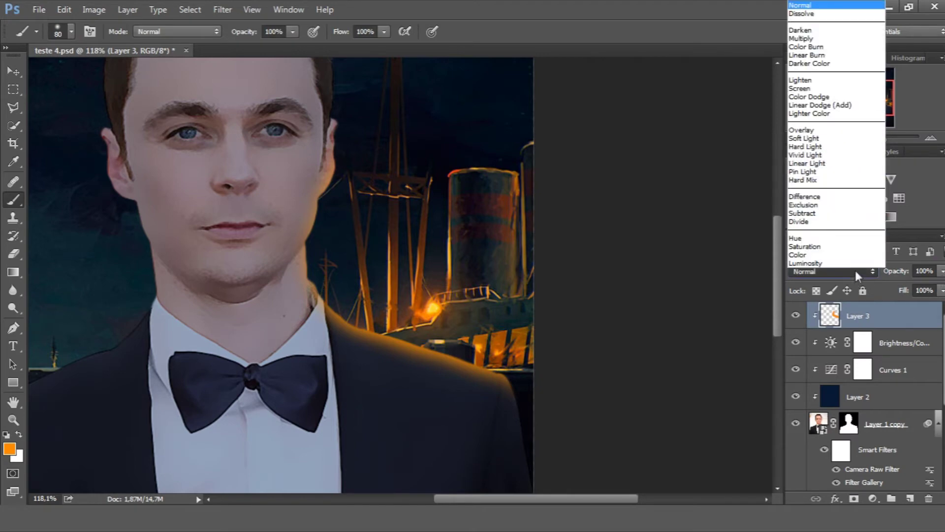
left_click(828, 167)
scroll(823, 273, "up", 1)
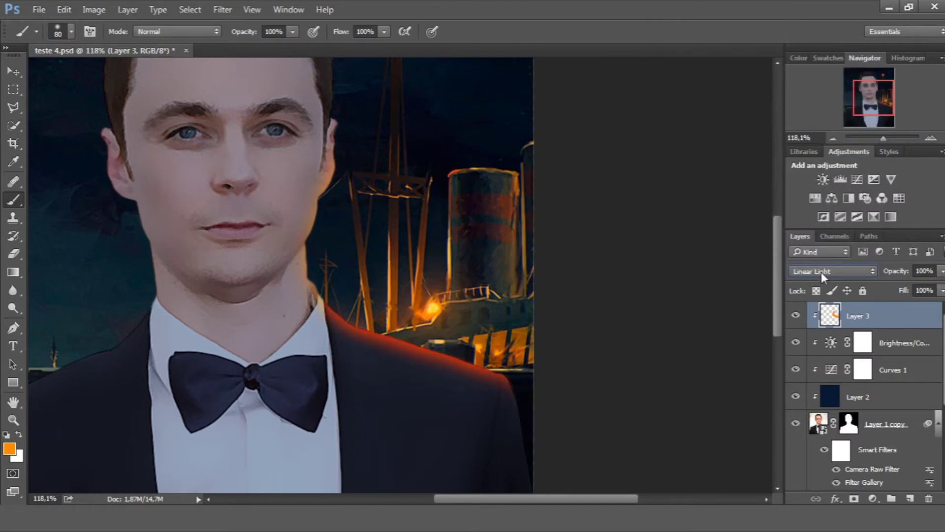
left_click(821, 272)
left_click(815, 120)
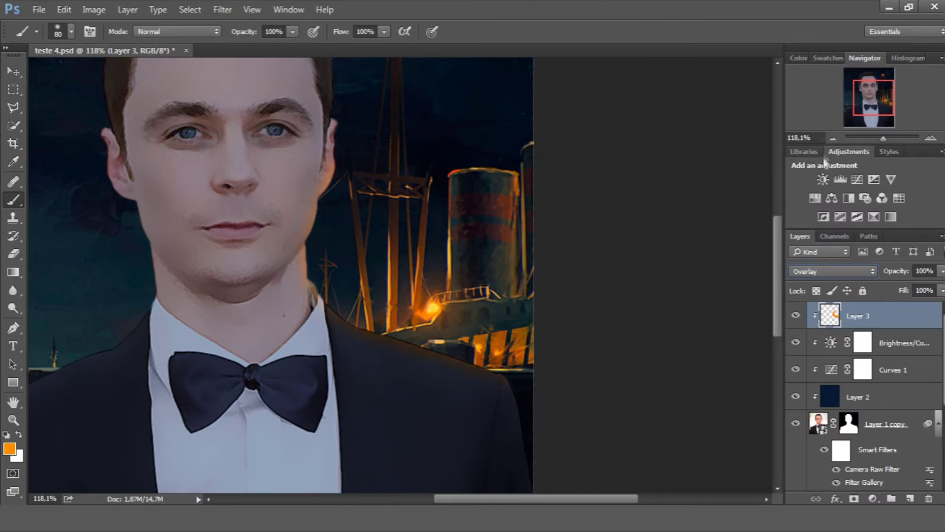
left_click(814, 276)
left_click(814, 112)
scroll(808, 271, "up", 1)
left_click(813, 272)
left_click(817, 6)
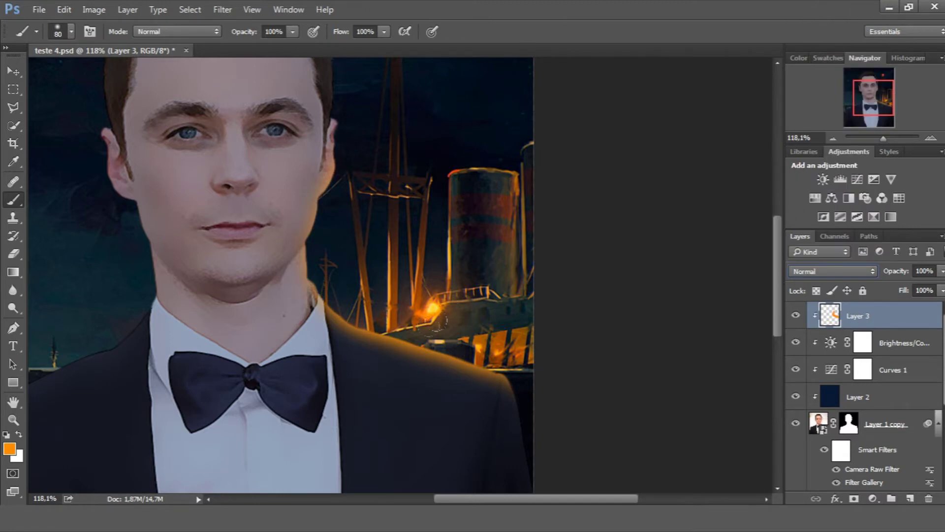
Step: Fade the glow layer's opacity down to 30%
left_click(942, 271)
left_click_drag(938, 291, 894, 290)
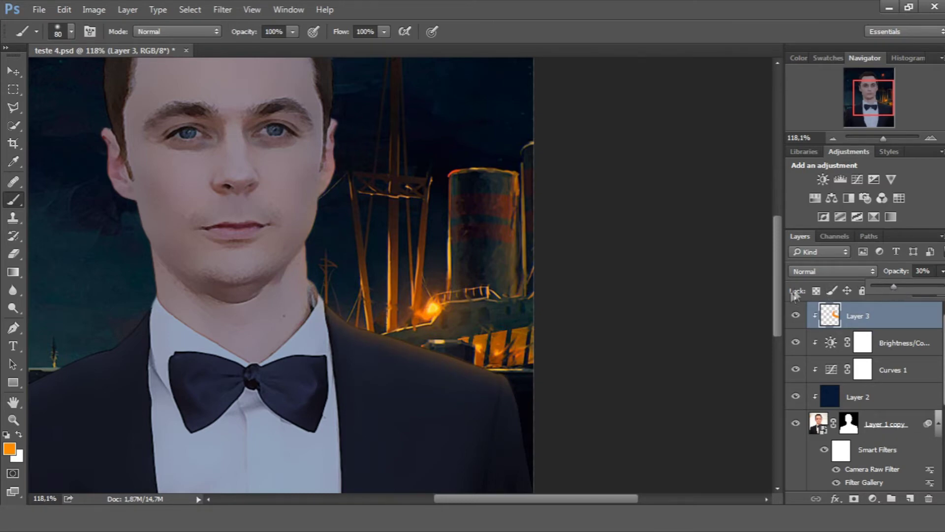
left_click_drag(780, 277, 780, 231)
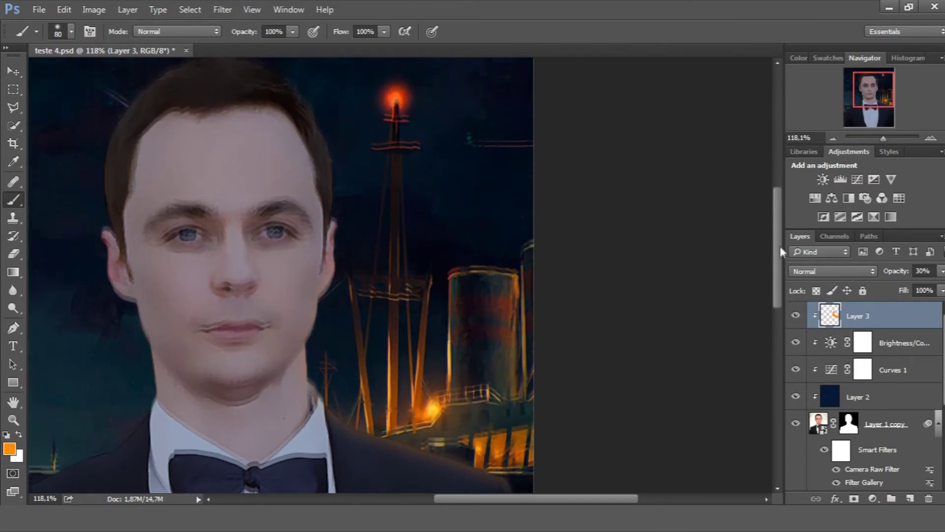
Step: Zoom in on the harbor lamp and add a new layer clipped to the layers below
key("z")
left_click_drag(327, 163, 739, 310)
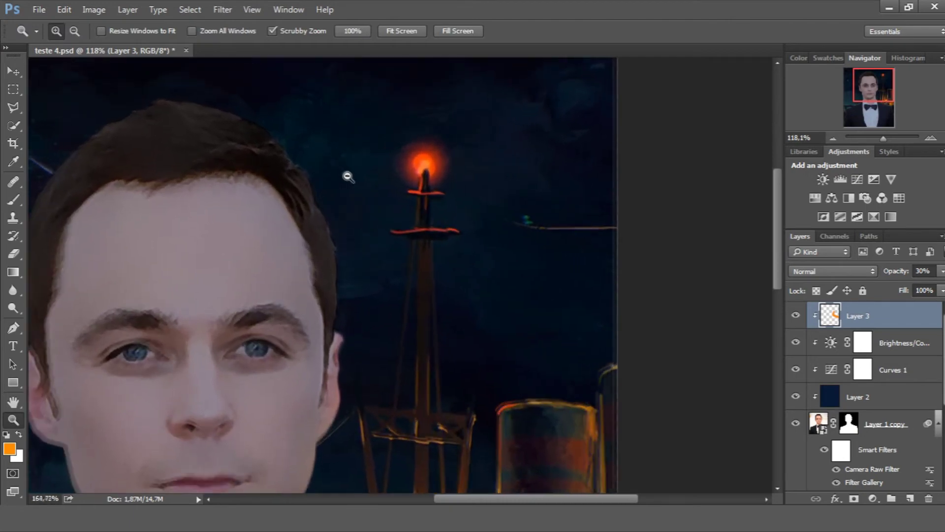
left_click(910, 496)
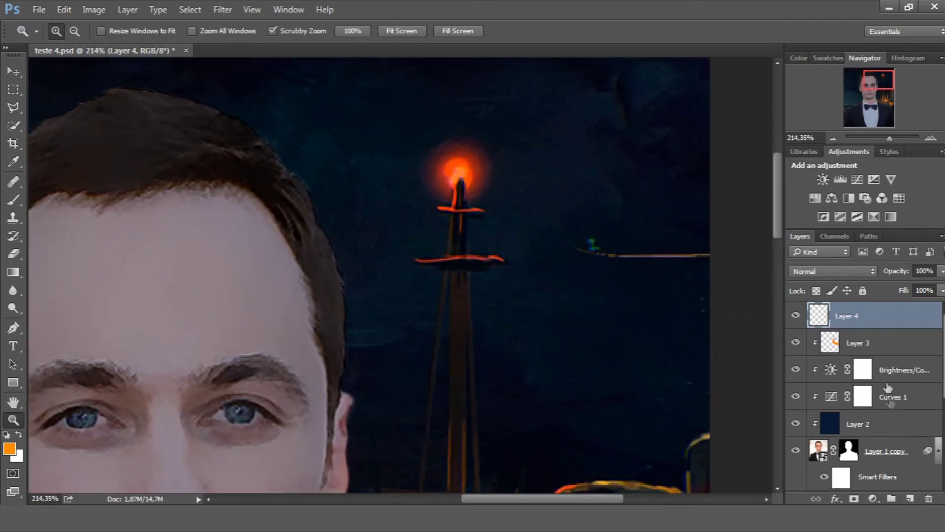
right_click(886, 319)
left_click(842, 315)
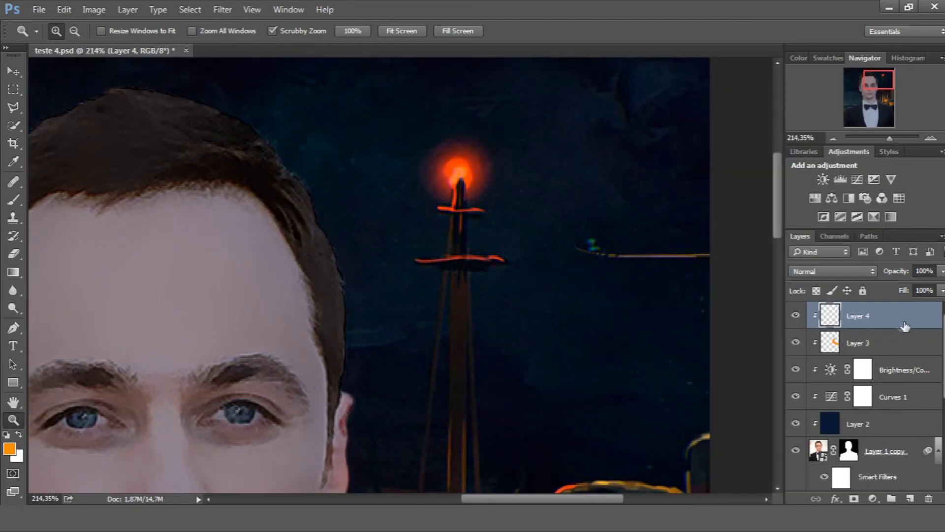
Step: Sample the lamp's red tone and paint a red rim light along the top hair edge
left_click(13, 161)
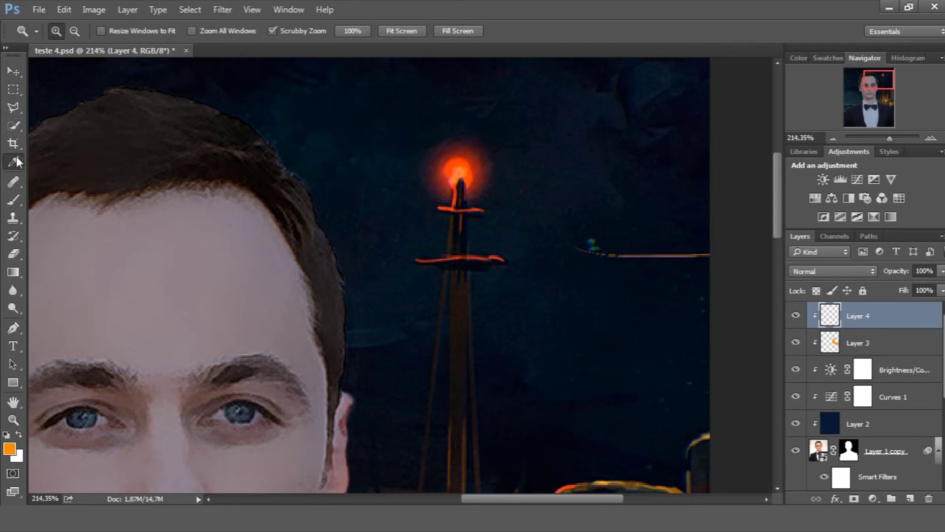
left_click(454, 167)
left_click_drag(455, 167, 446, 168)
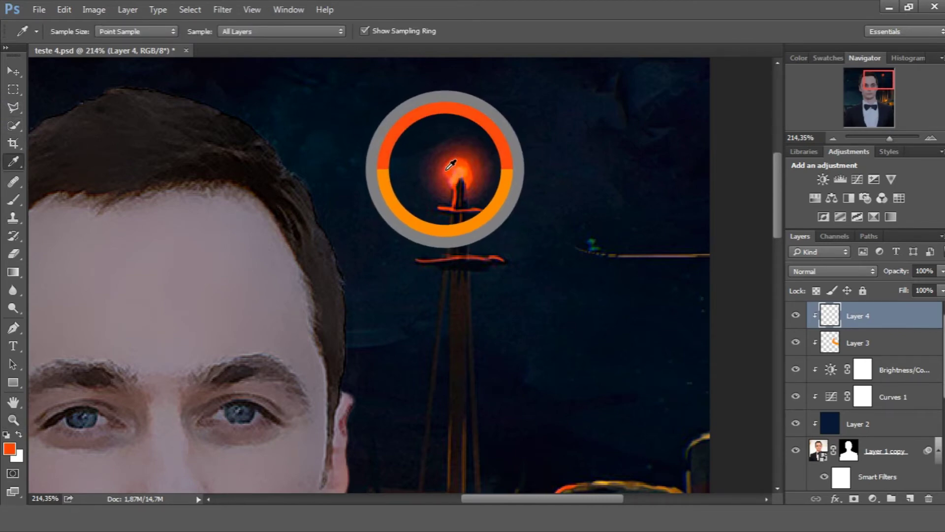
key("b")
key("bracketleft")
mouse_move(270, 112)
left_mouse_down()
mouse_move(319, 160)
mouse_move(361, 251)
left_mouse_up()
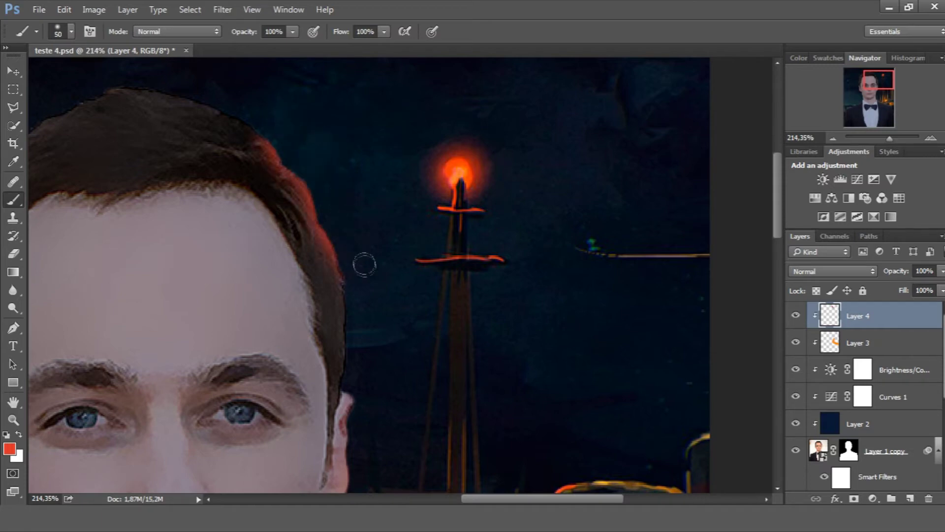
left_click_drag(261, 132, 235, 121)
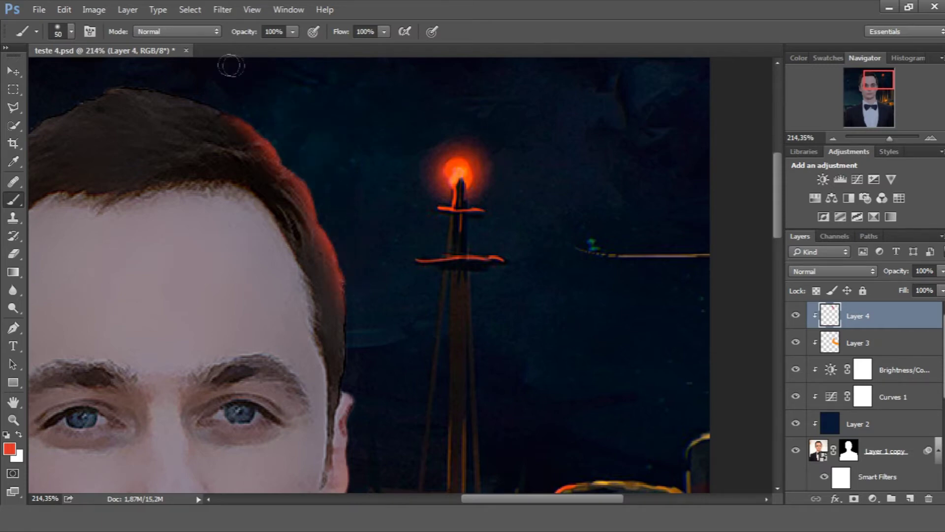
Step: Fade the red hair rim layer to about 32% opacity
left_click(943, 272)
left_click_drag(893, 286, 882, 285)
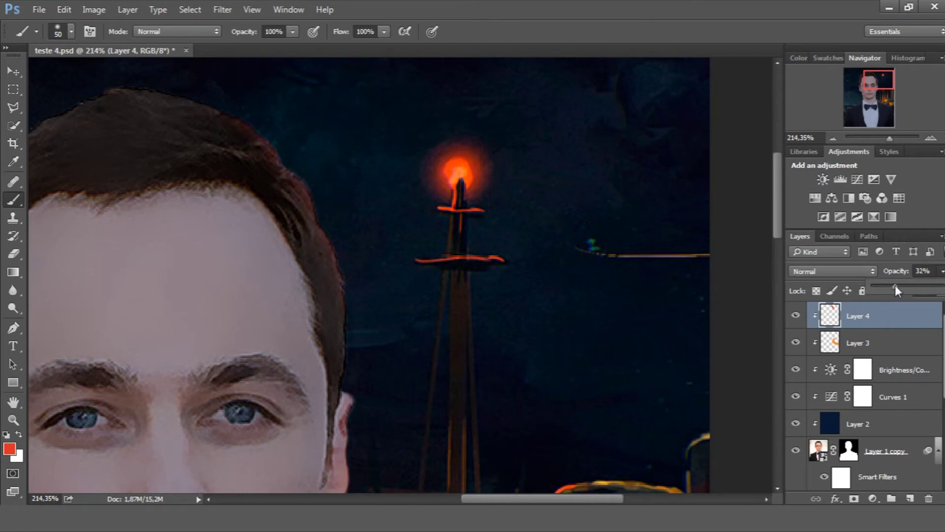
scroll(780, 227, "down", 3)
scroll(780, 228, "down", 3)
scroll(584, 249, "down", 4)
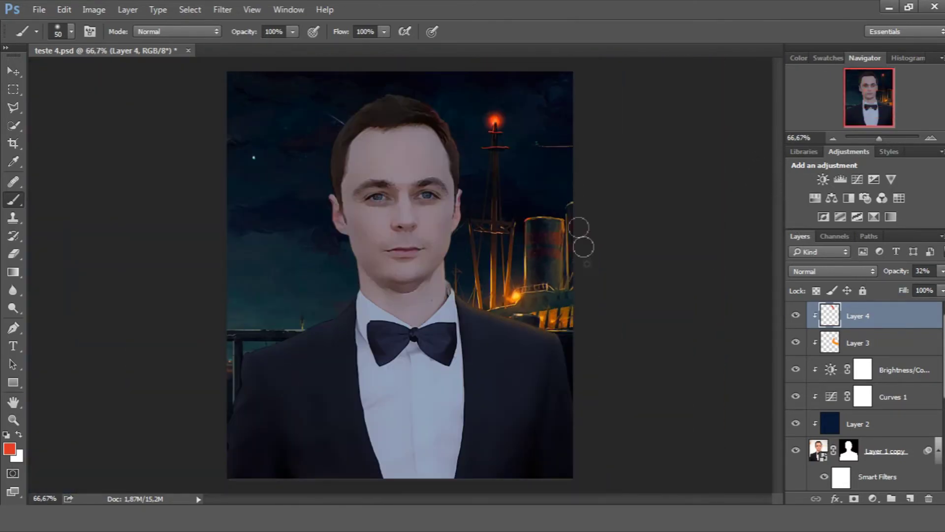
Step: Zoom in on the top of the head and add a new empty Layer 5
key("z")
left_click(586, 211)
left_click_drag(466, 88, 400, 137)
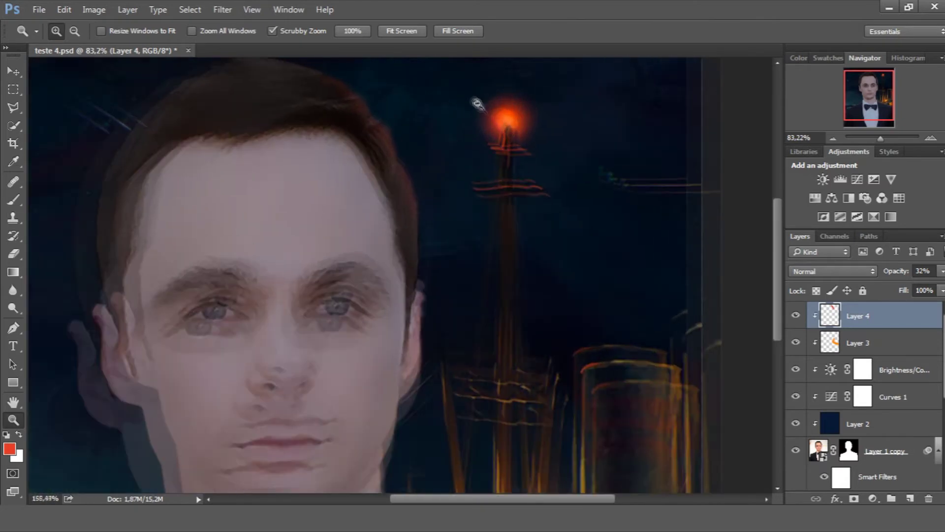
left_click(911, 498)
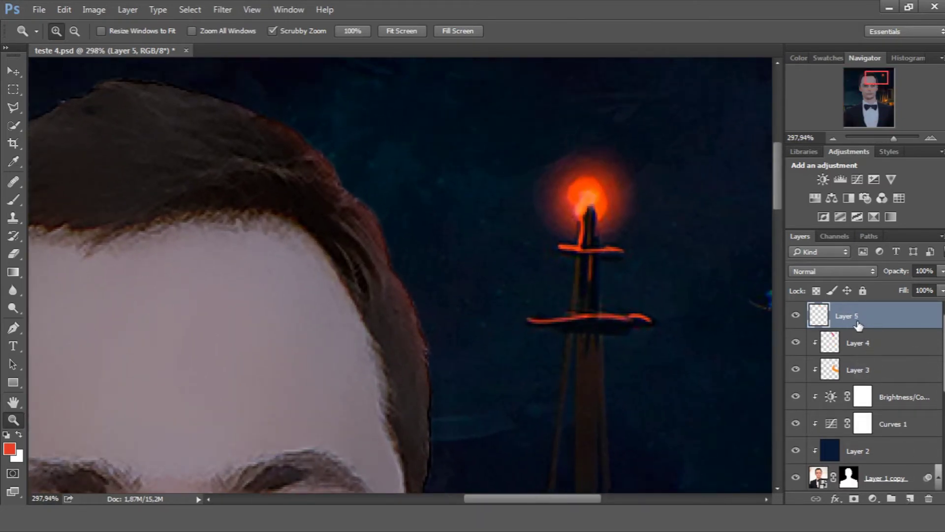
Step: Select a bristle brush tip and shrink it to a very fine size
left_click(13, 200)
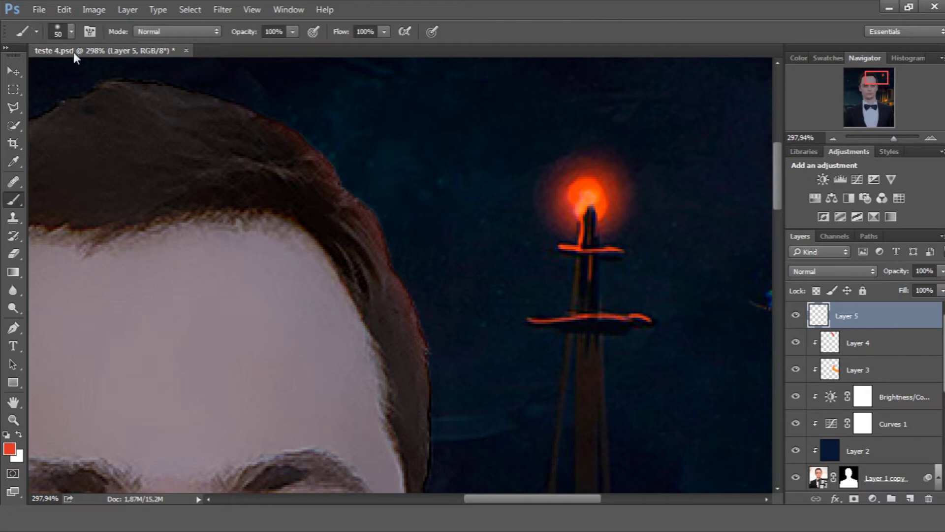
left_click(72, 31)
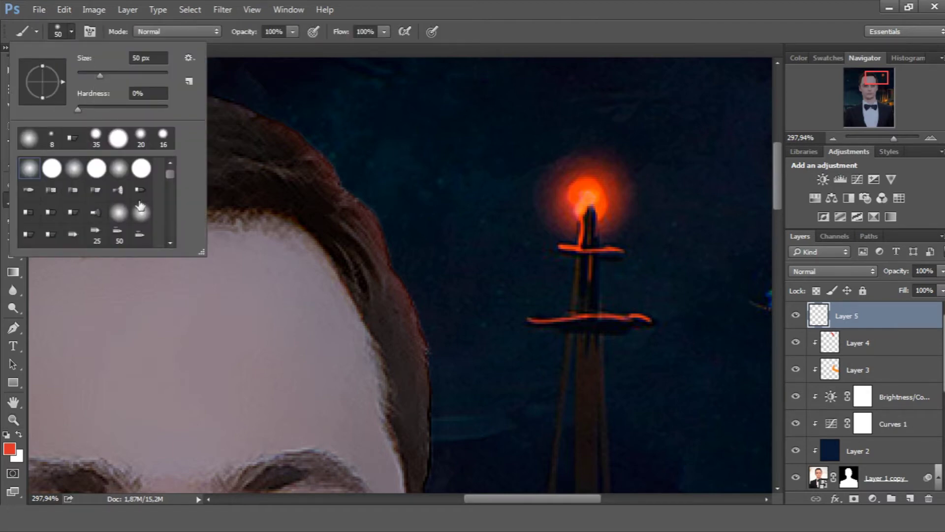
left_click(75, 213)
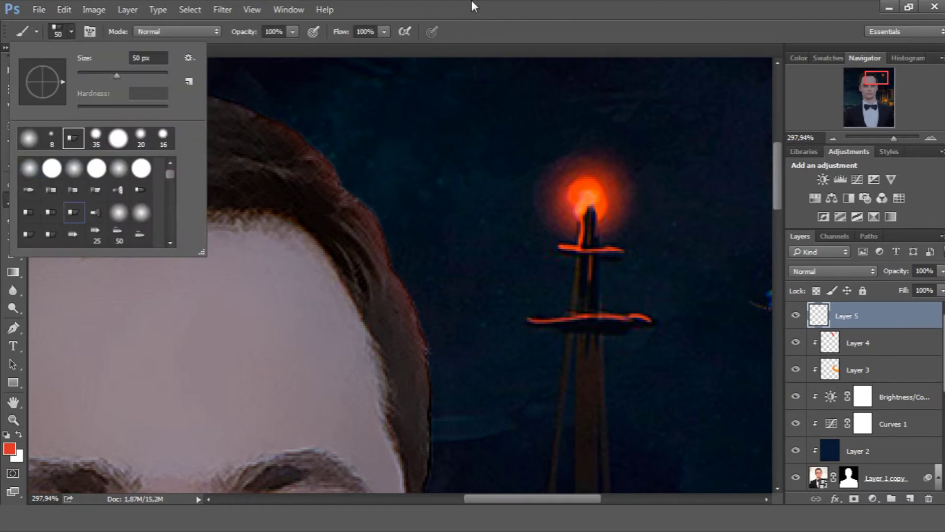
key("Return")
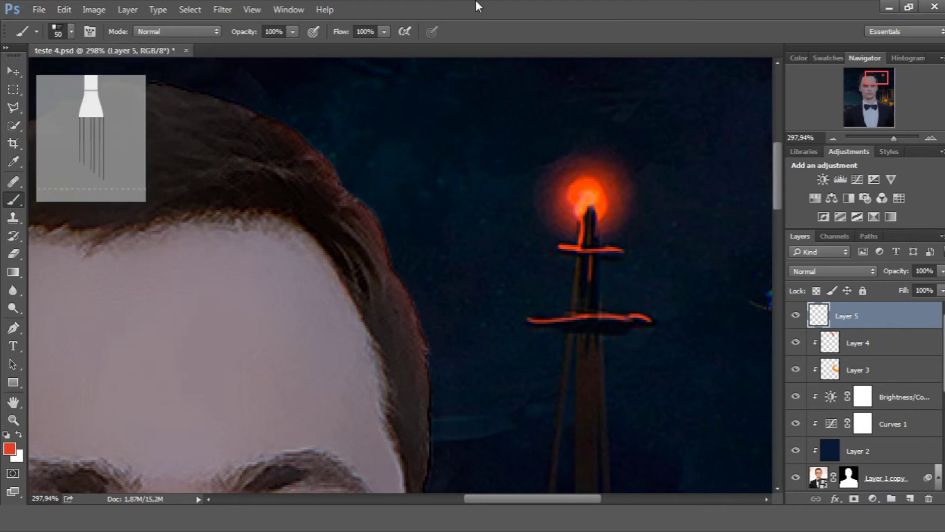
right_click(394, 175)
type("10")
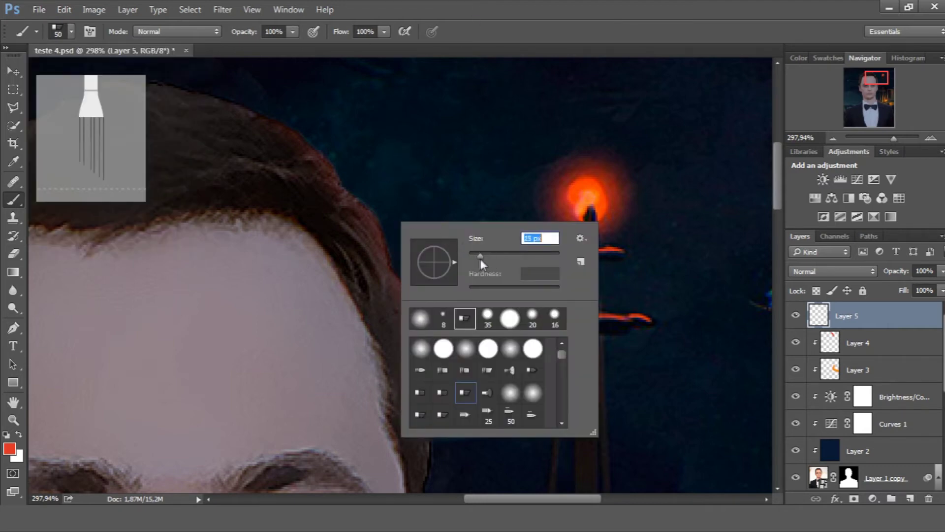
key("Return")
left_click(369, 163)
key("bracketleft")
key("bracketleft")
key("bracketleft")
key("bracketleft")
key("bracketleft")
key("bracketleft")
key("bracketleft")
key("bracketleft")
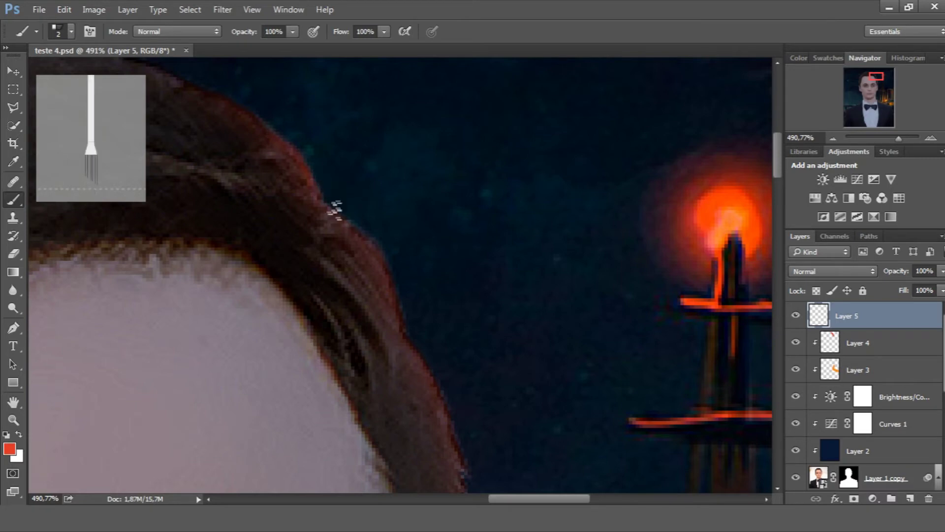
Step: Paint fine red-orange strands along the outer edge of the hair on Layer 5
left_click_drag(335, 209, 408, 312)
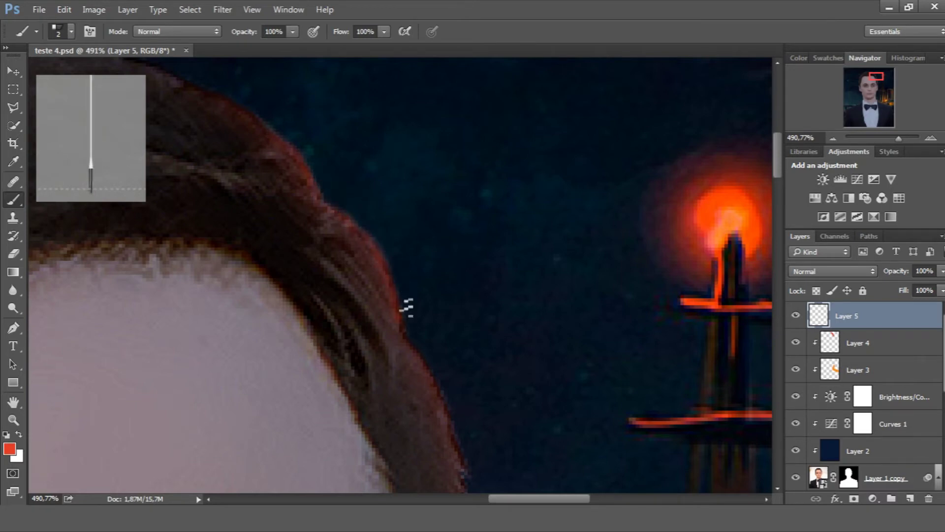
scroll(439, 364, "down", 2)
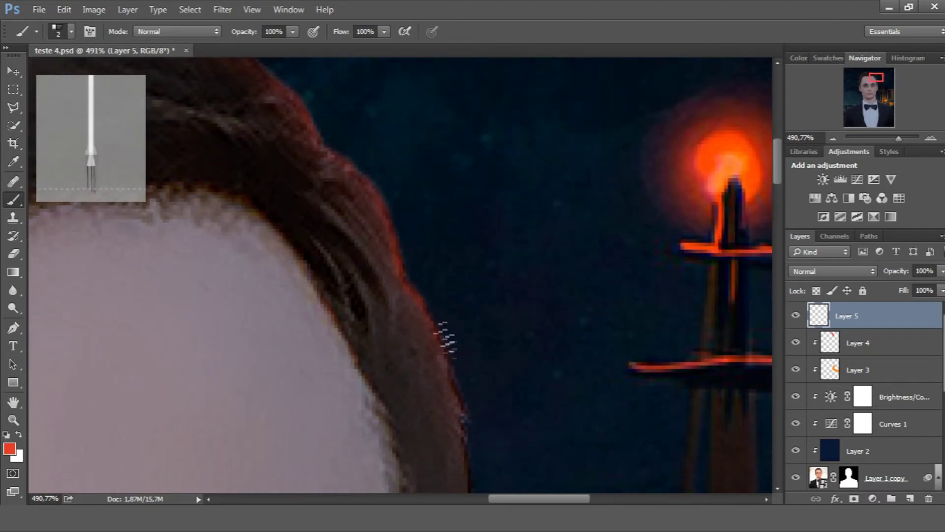
scroll(473, 416, "down", 2)
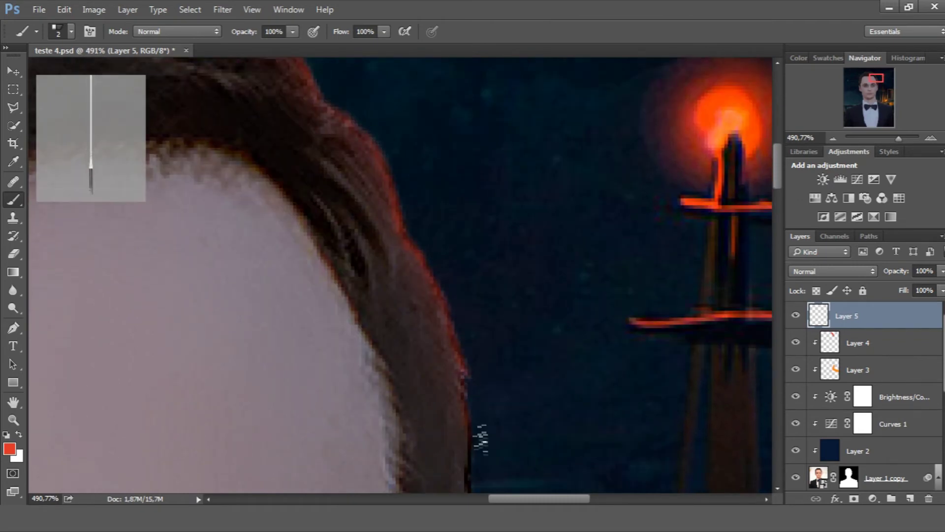
scroll(443, 360, "up", 5)
scroll(344, 270, "up", 3)
mouse_move(242, 202)
left_mouse_down()
mouse_move(255, 203)
mouse_move(228, 191)
mouse_move(302, 239)
mouse_move(390, 342)
left_mouse_up()
scroll(405, 363, "down", 1)
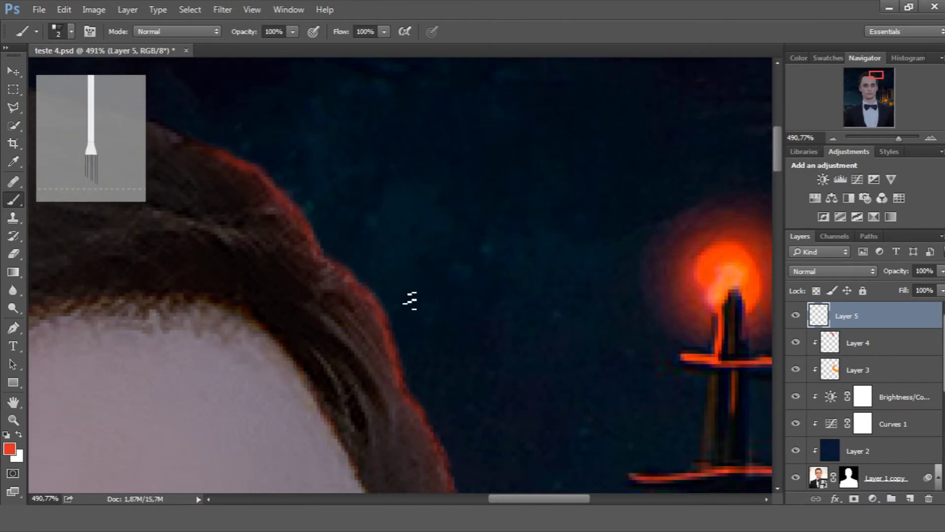
left_click(223, 9)
mouse_move(243, 162)
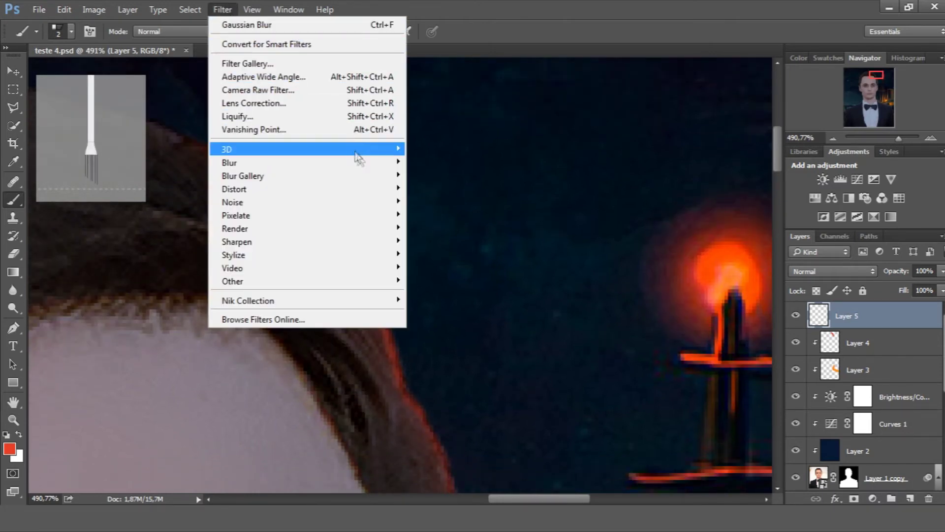
Step: Apply a very small-radius Gaussian Blur to the painted hair strands
left_click(443, 215)
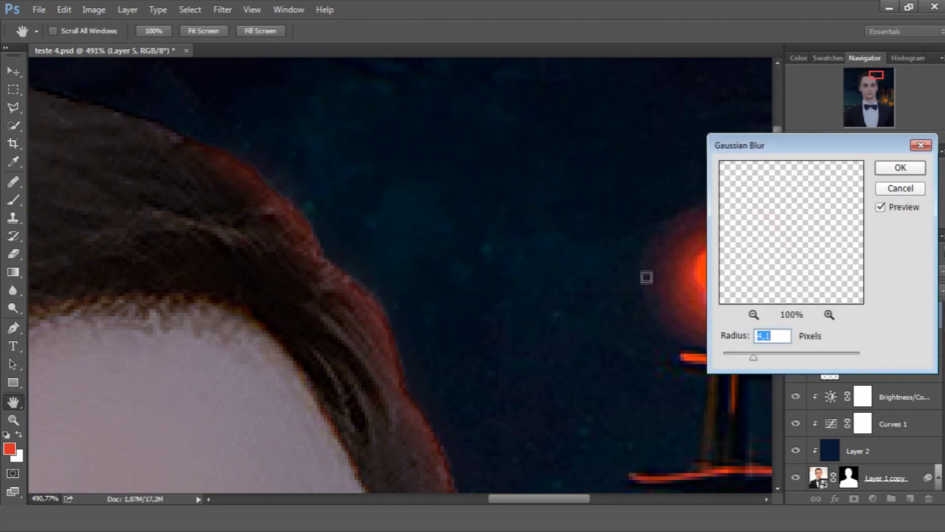
left_click_drag(734, 355, 722, 359)
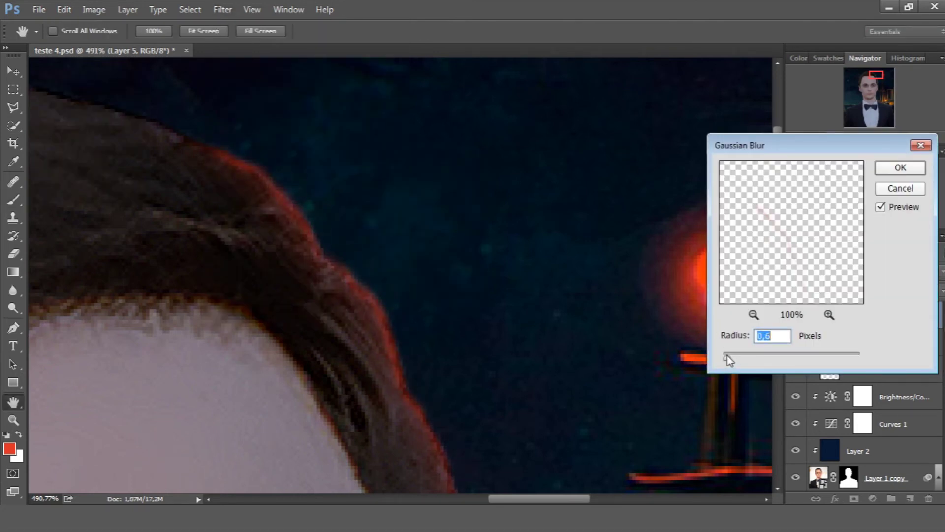
left_click(901, 167)
key("b")
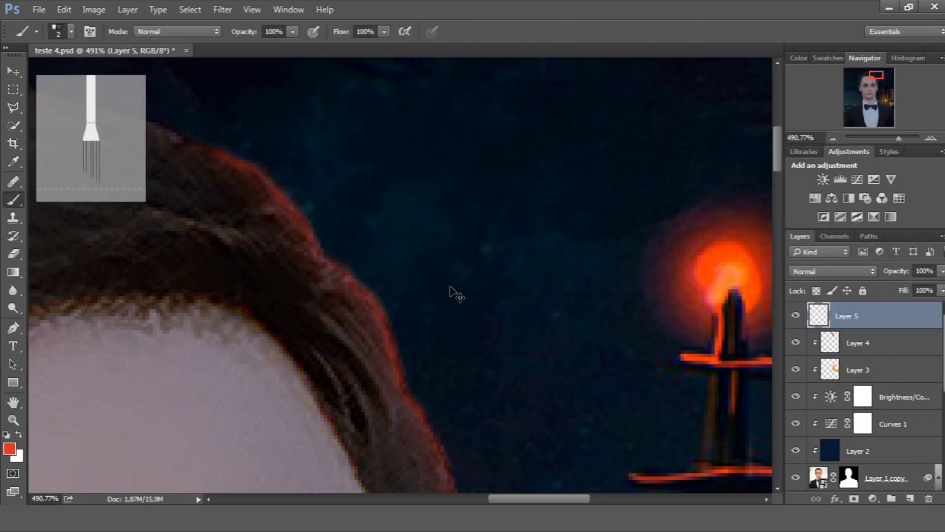
key("ctrl+minus")
key("ctrl+minus")
Step: Set the strands layer to Vivid Light blending and lower its opacity
left_click(813, 271)
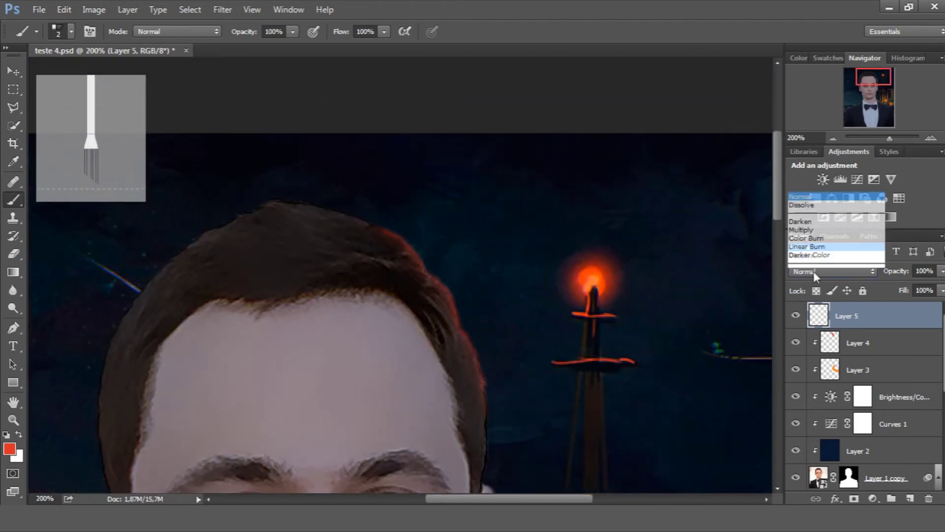
left_click(814, 163)
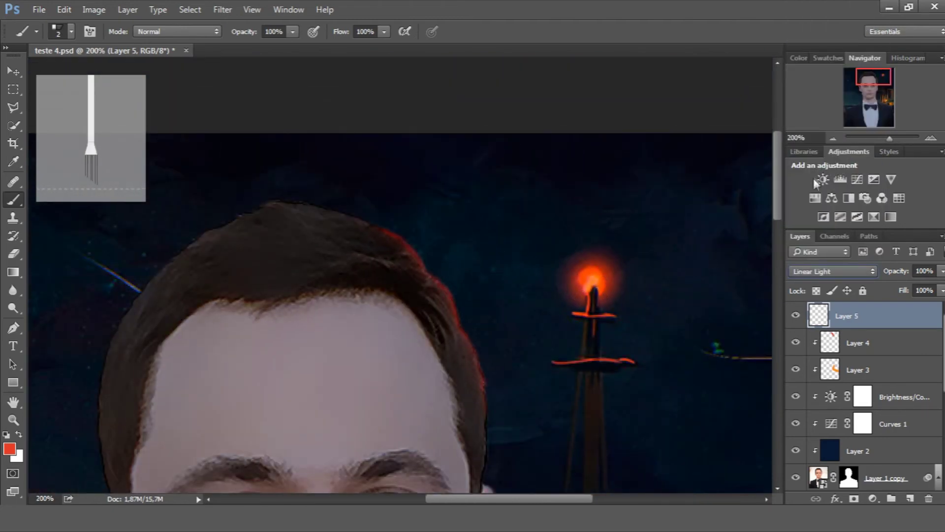
scroll(836, 273, "up", 1)
left_click(941, 271)
left_click_drag(897, 286, 890, 284)
left_click_drag(781, 187, 774, 218)
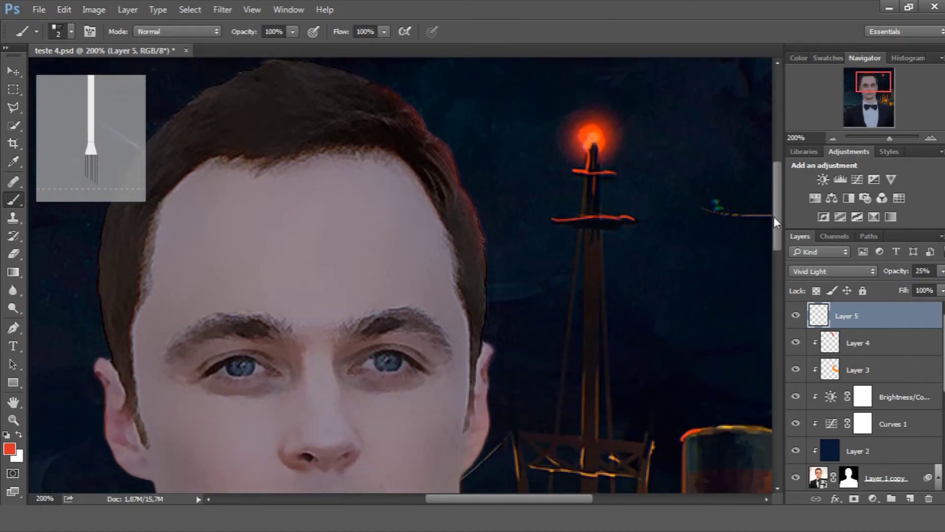
Step: Lower Layer 4's rim to 21% opacity and set Layer 5 to about 37%
left_click(879, 339)
left_click(942, 271)
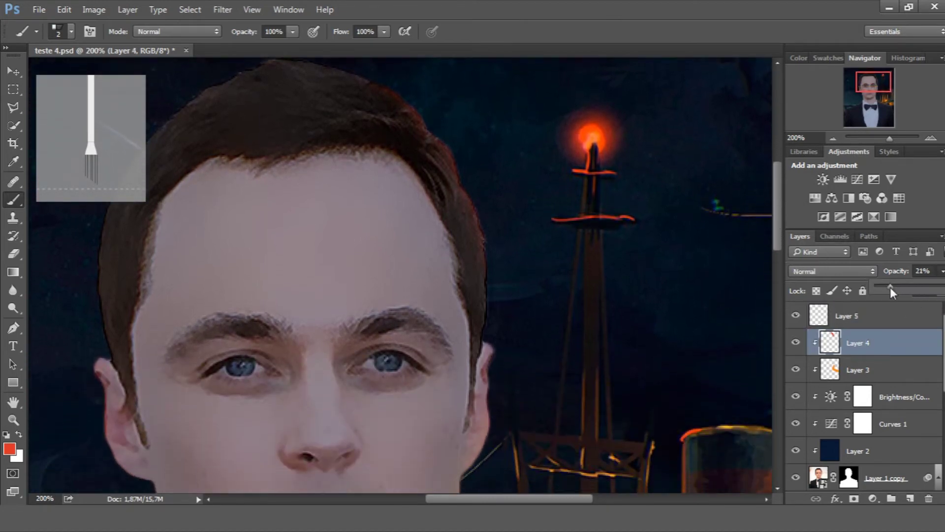
left_click(853, 315)
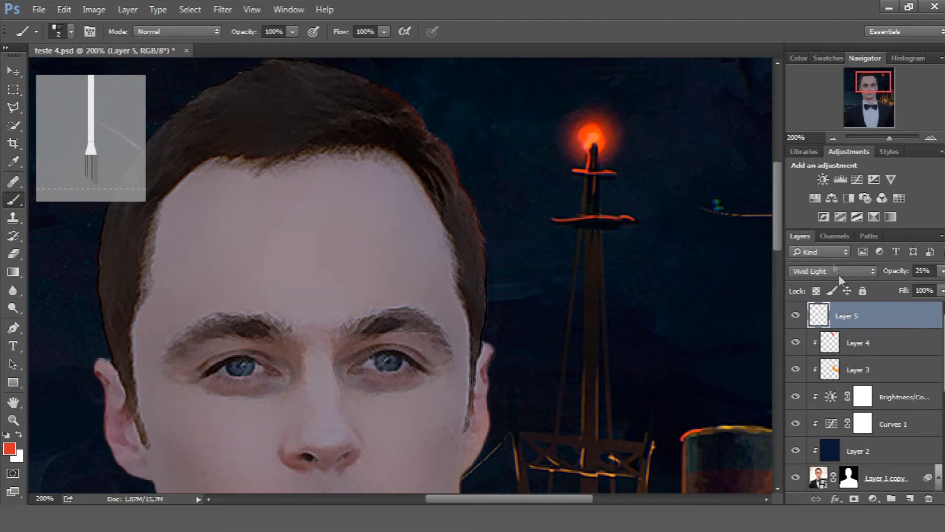
left_click(941, 270)
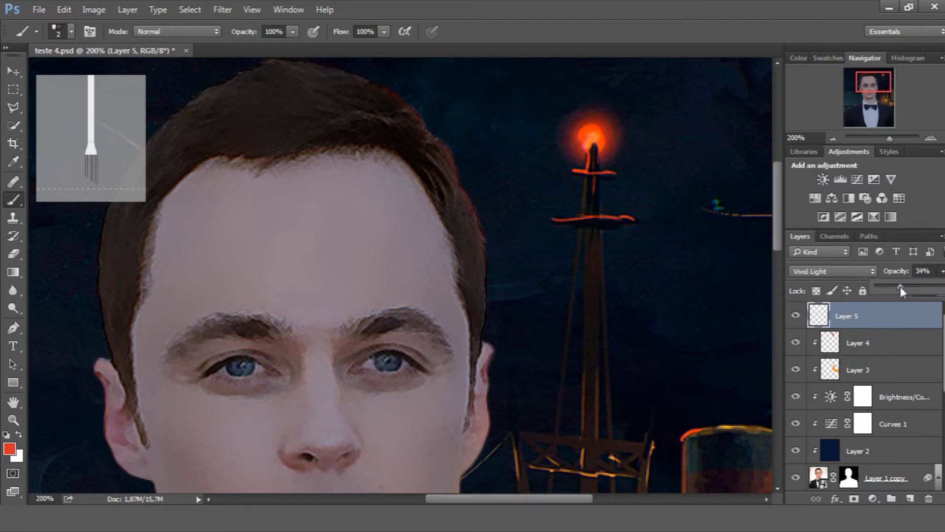
left_click_drag(903, 285, 902, 285)
left_click_drag(875, 81, 882, 103)
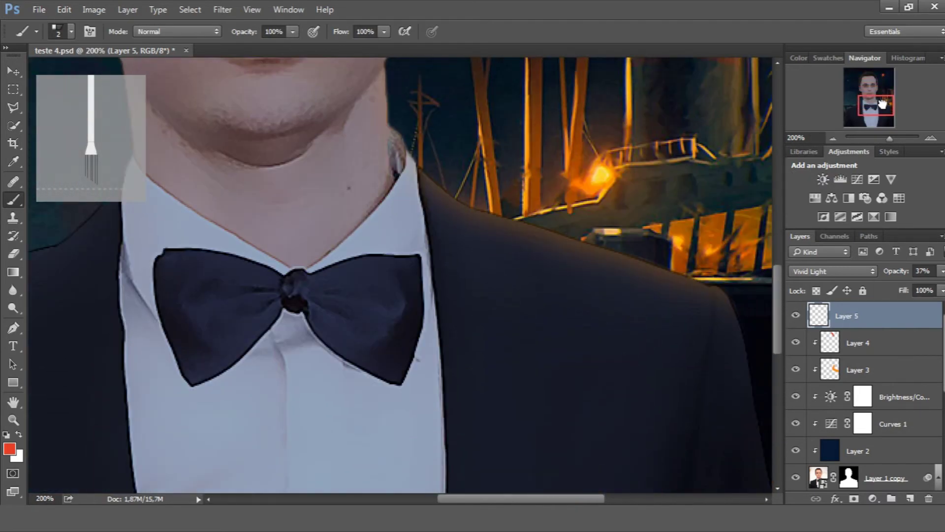
Step: Zoom in on the suit's shoulder edge and add a new Layer 6 above Layer 5
key("z")
mouse_move(315, 138)
left_mouse_down()
mouse_move(596, 135)
mouse_move(635, 180)
left_mouse_up()
left_click(910, 498)
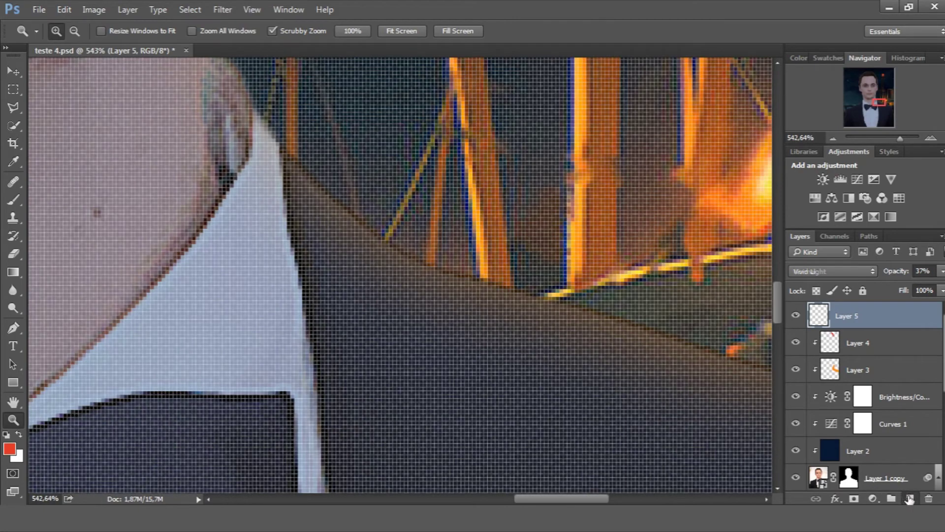
left_click_drag(603, 498, 628, 498)
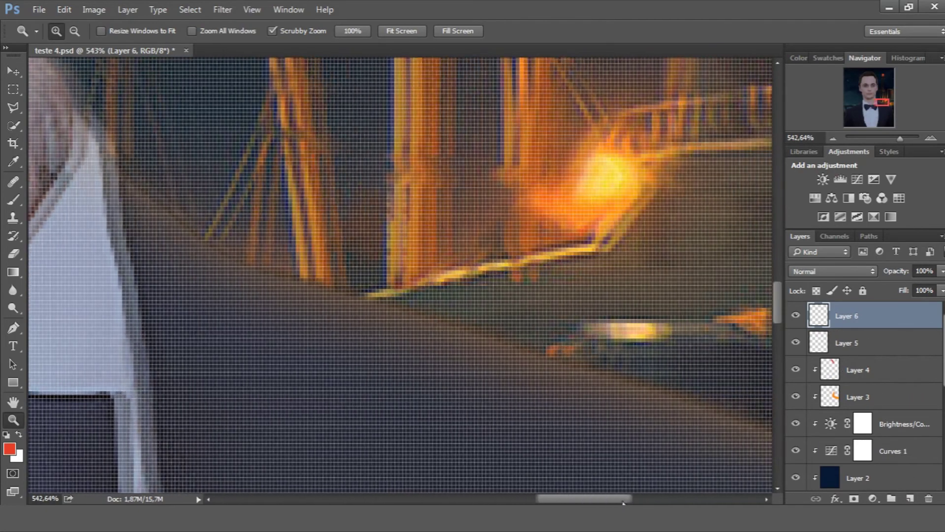
key("ctrl+minus")
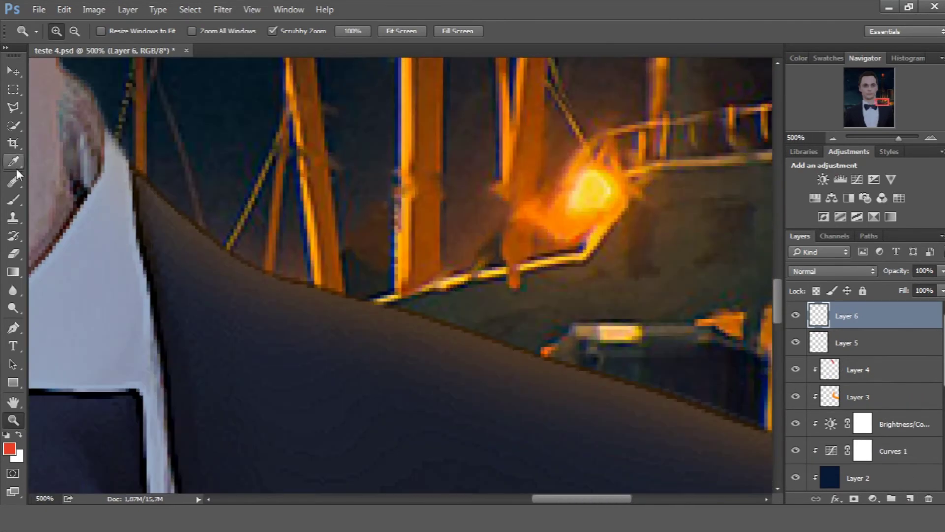
Step: Sample the harbor light's orange and paint a faint rim along the coat edge
left_click(13, 161)
left_click(572, 216)
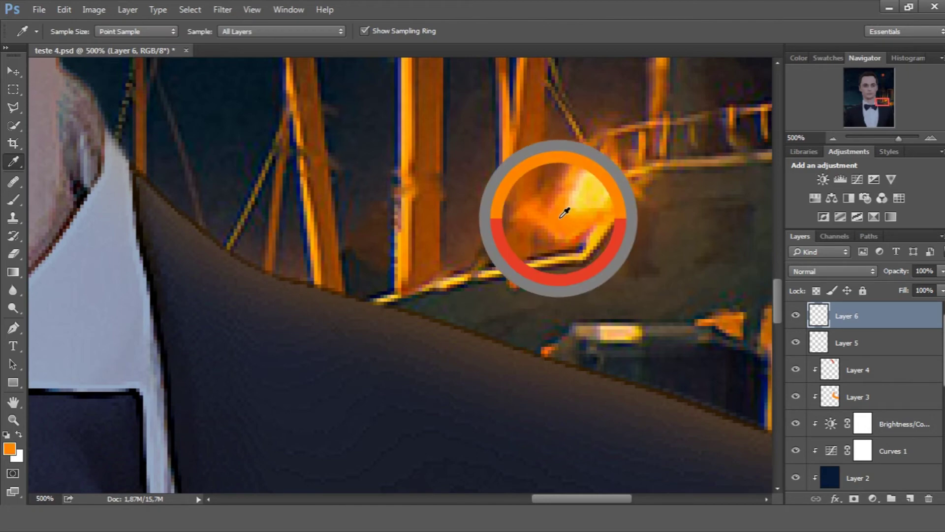
key("b")
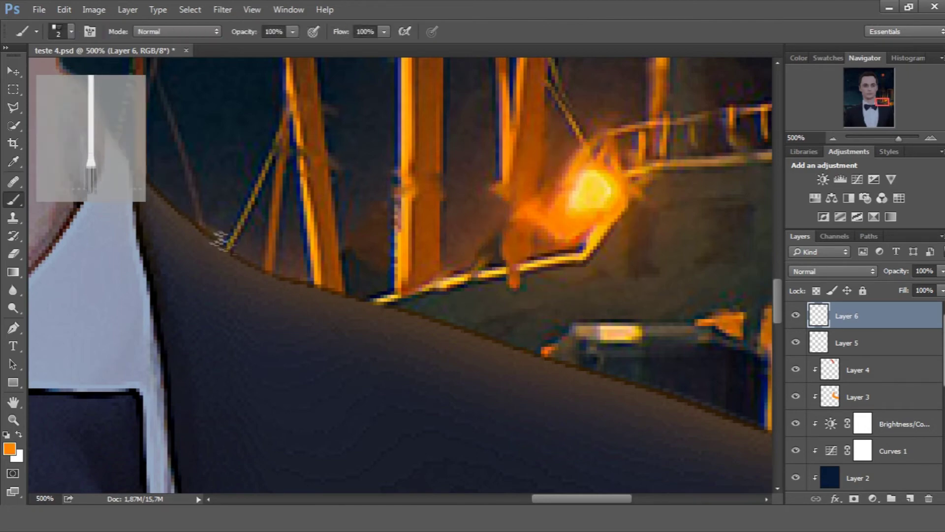
left_click_drag(311, 291, 492, 342)
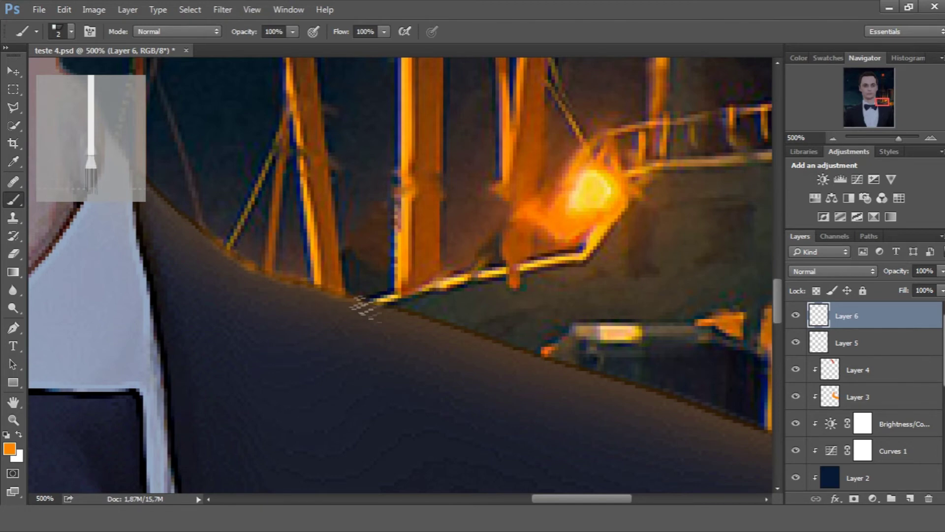
Step: Extend the orange rim light further along the shoulder, then zoom out
scroll(492, 342, "right", 3)
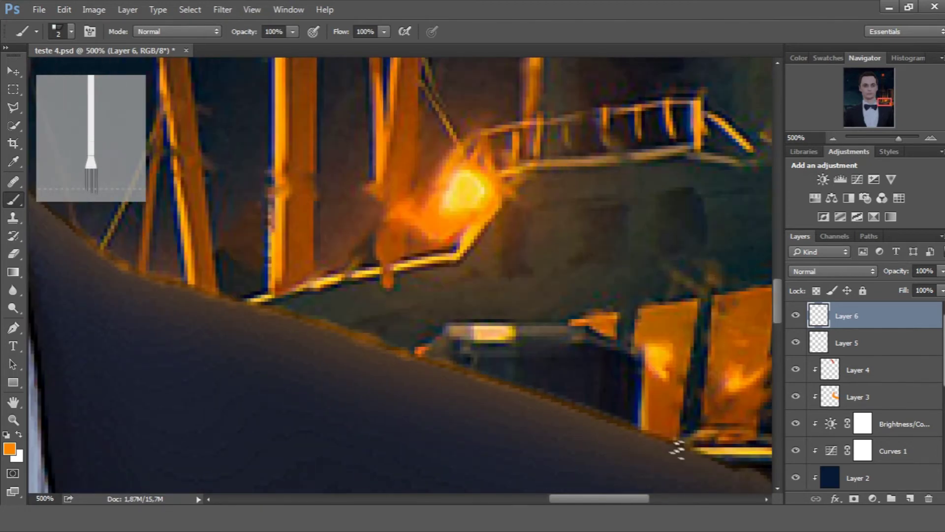
left_click_drag(363, 338, 359, 344)
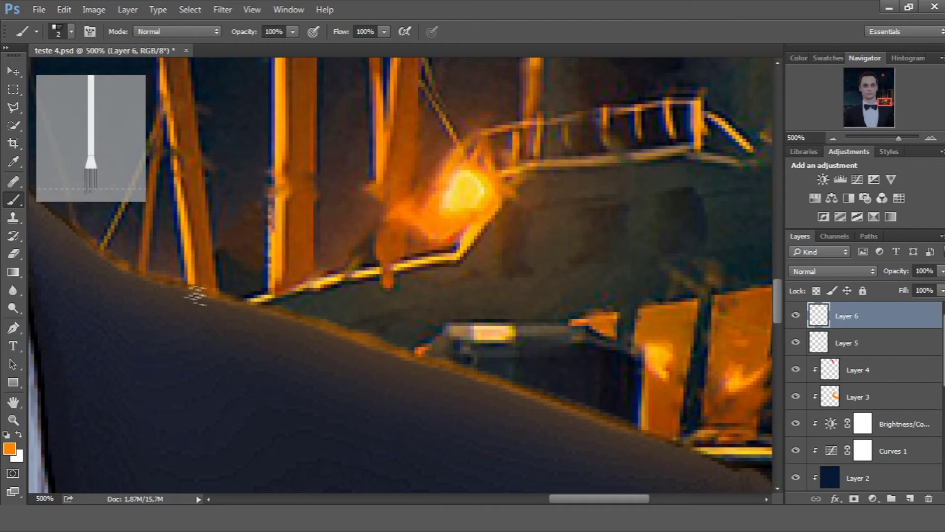
scroll(655, 411, "down", 3)
scroll(654, 411, "right", 3)
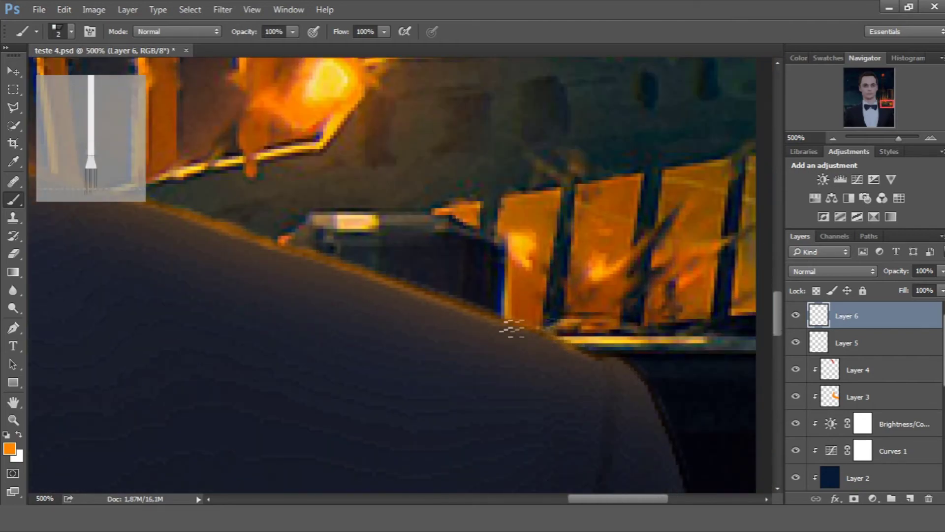
scroll(497, 329, "up", 3)
scroll(497, 330, "left", 3)
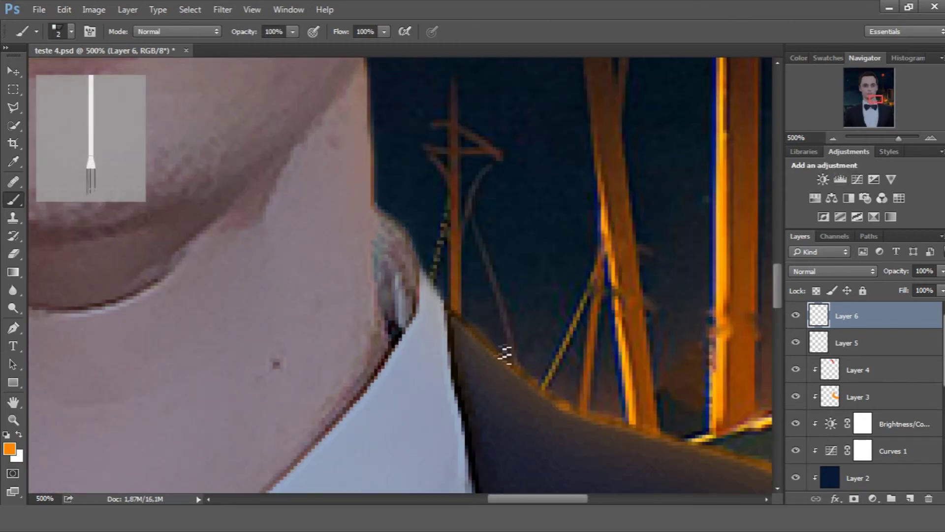
scroll(521, 370, "down", 2)
scroll(522, 369, "right", 5)
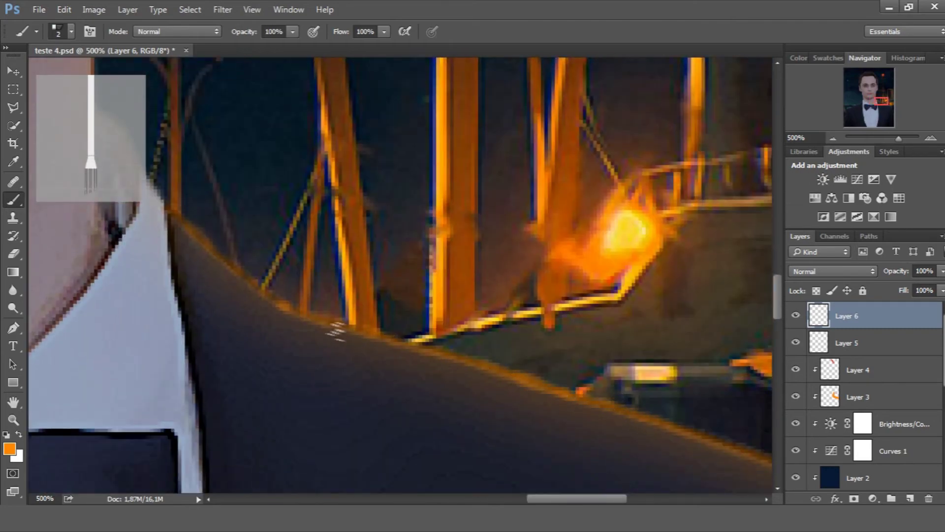
key("ctrl+minus")
key("ctrl+minus")
key("ctrl+minus")
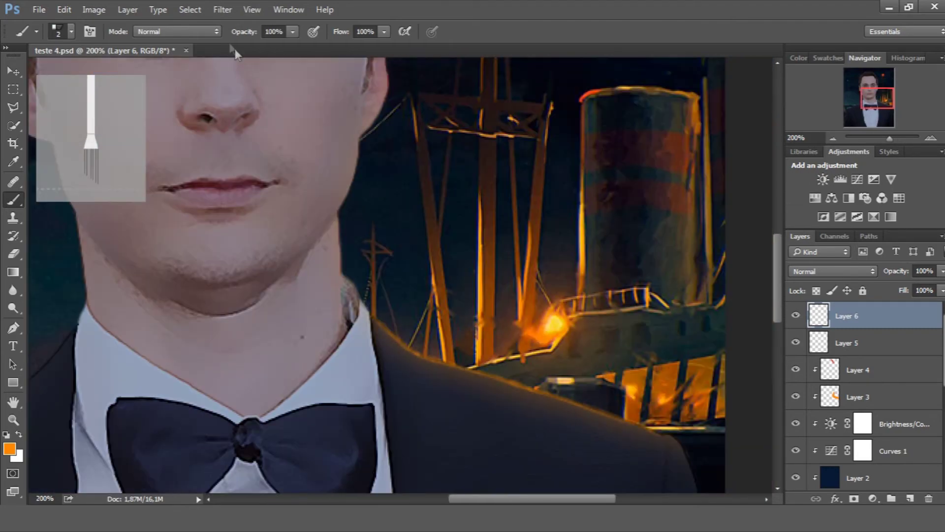
Step: Apply a 0.6-pixel Gaussian Blur to the orange shoulder rim light on Layer 6
left_click(223, 9)
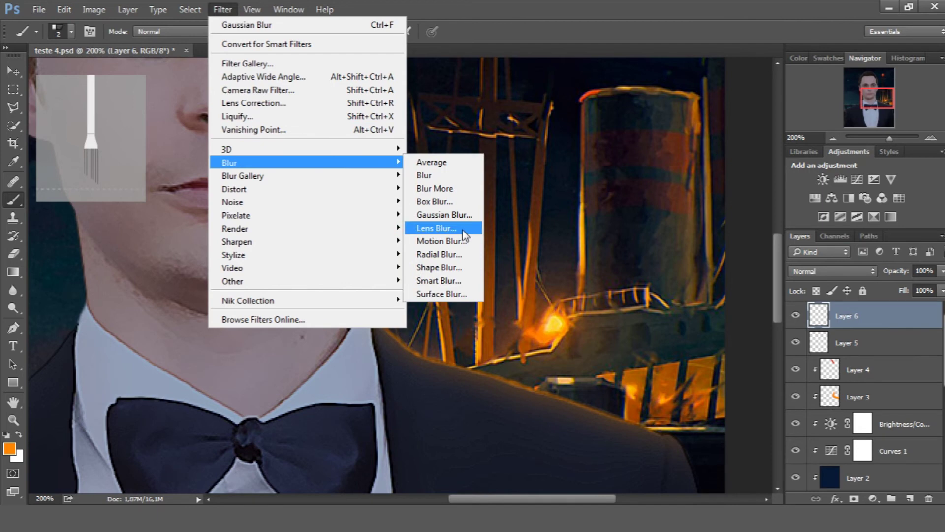
left_click(436, 215)
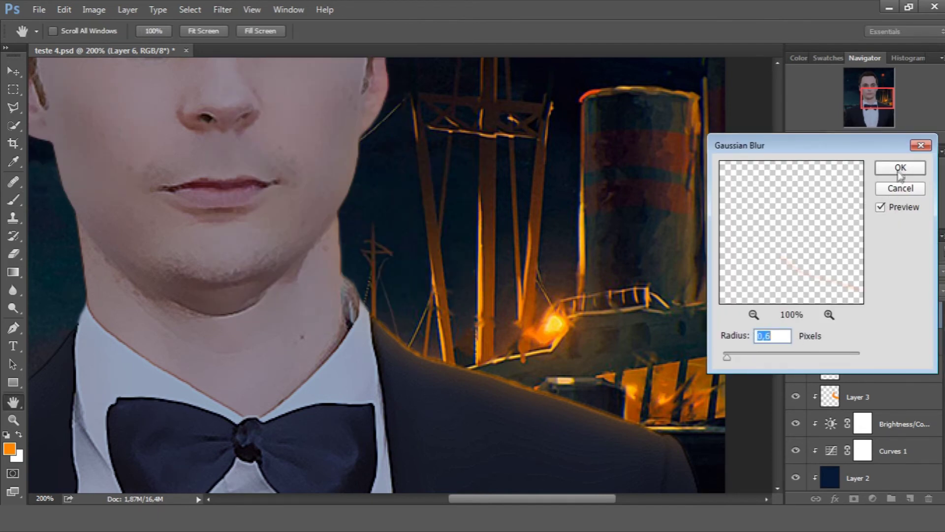
left_click(900, 168)
key("b")
Step: Fade Layer 6 to about 31% opacity and zoom back in on the face and shoulder
left_click(942, 271)
left_click_drag(918, 287, 865, 286)
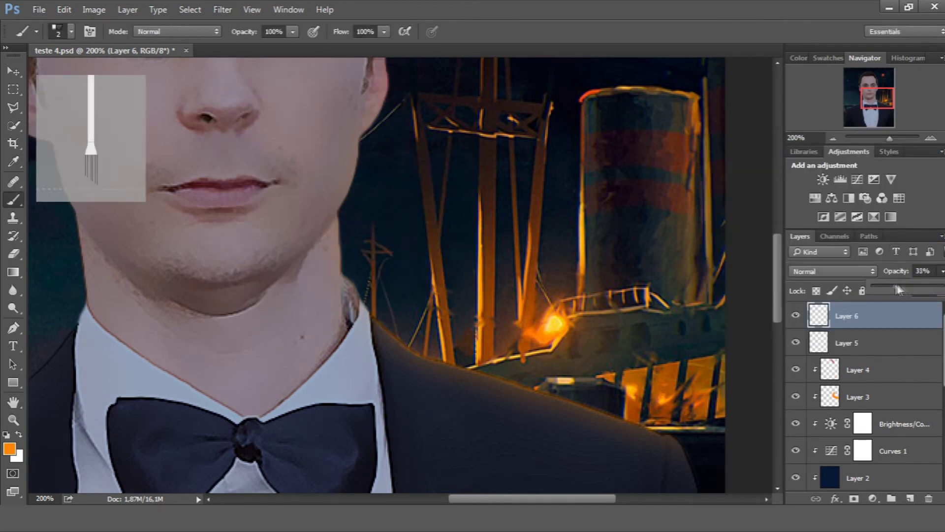
left_click_drag(894, 288, 894, 287)
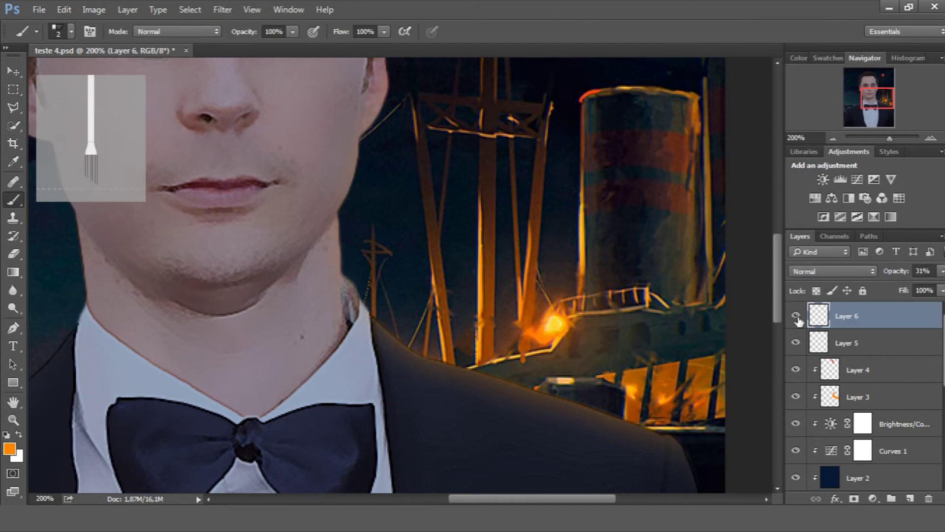
key("ctrl+minus")
key("ctrl+minus")
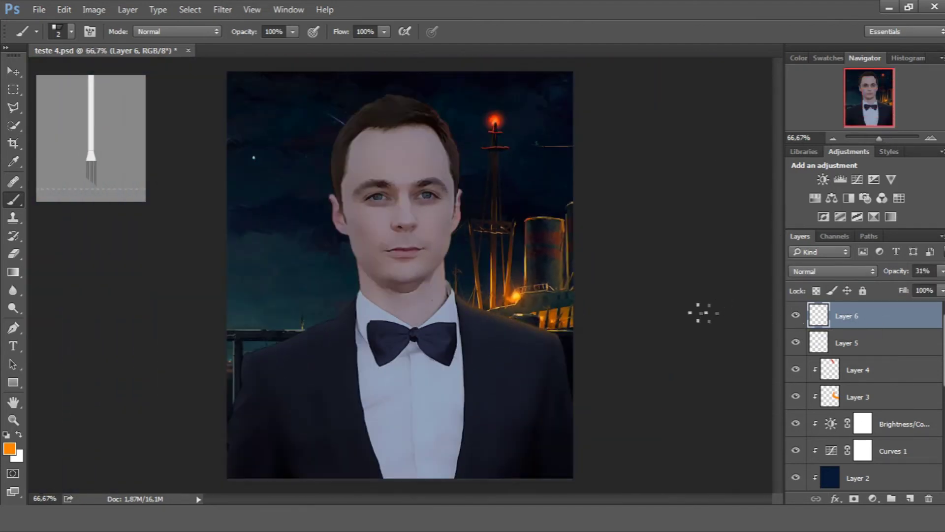
key("z")
left_click_drag(574, 331, 583, 322)
Step: Set the shoulder rim-light Layer 6 to 25% opacity
left_click(867, 396)
left_click(942, 271)
left_click(852, 315)
left_click(943, 271)
left_click_drag(893, 290, 894, 290)
key("ctrl+minus")
key("ctrl+minus")
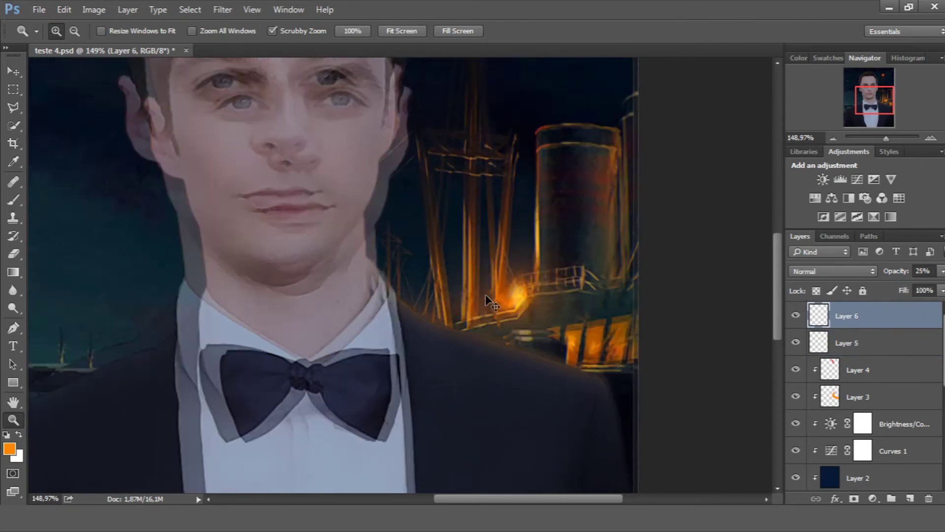
Step: Step through Layers 3, 4, 5 and 6 to compare their opacity settings
left_click(871, 396)
left_click(942, 271)
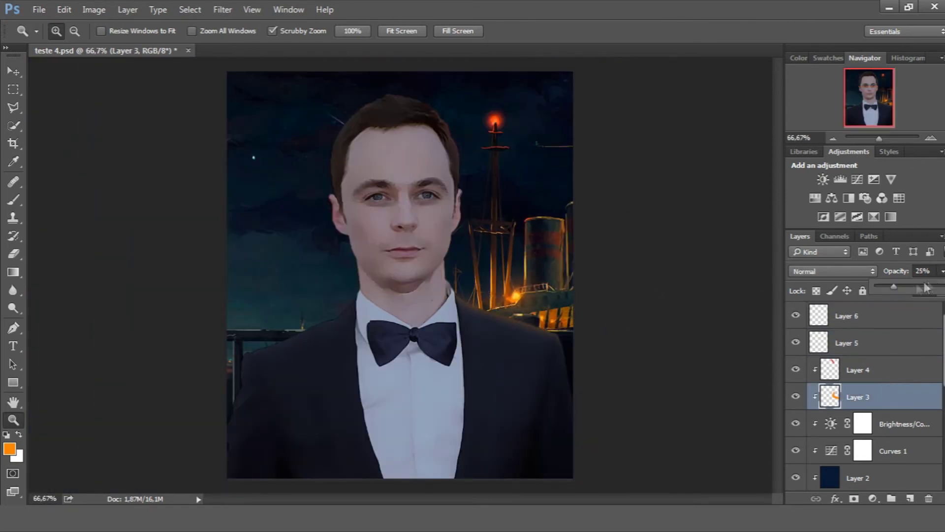
left_click(879, 369)
left_click(878, 347)
left_click(879, 326)
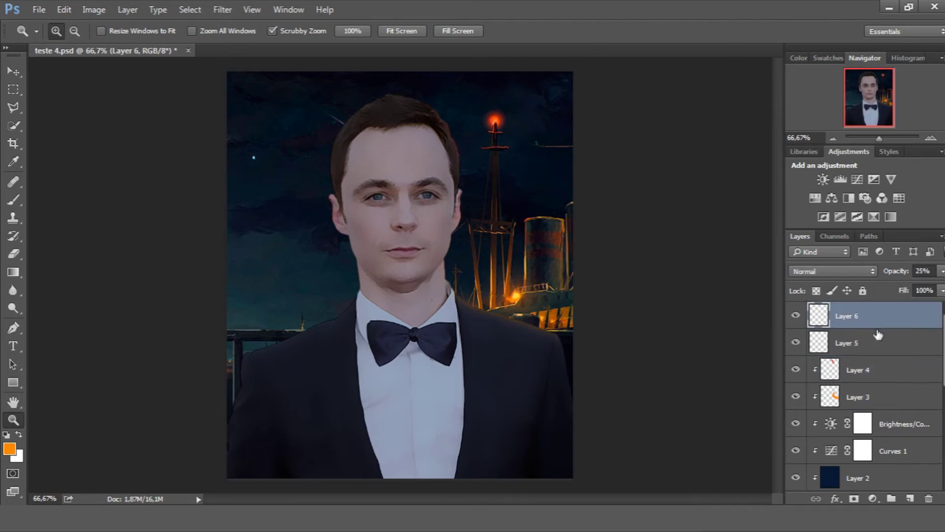
Step: Lower the Vivid Light hair-strands Layer 5 to about 27% opacity
left_click(859, 343)
left_click(942, 271)
left_click_drag(897, 288, 895, 288)
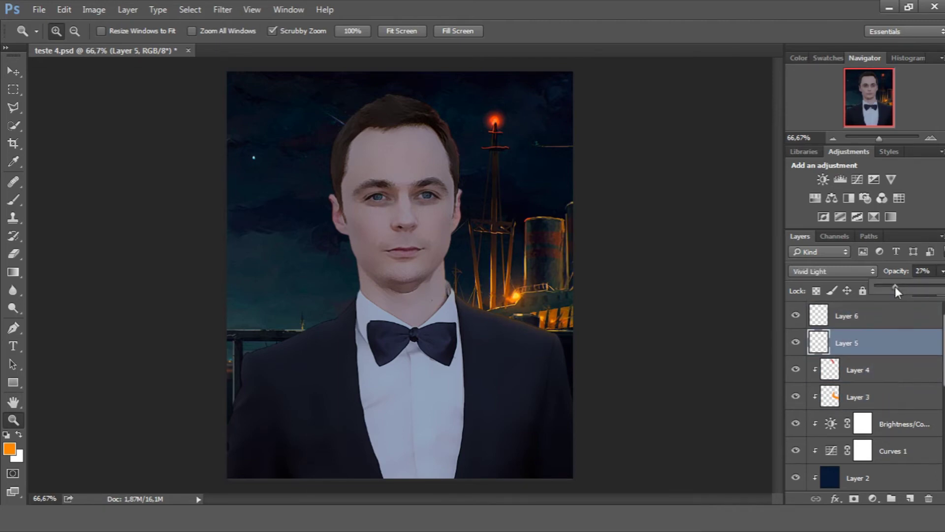
left_click(876, 367)
left_click(875, 343)
left_click(873, 320)
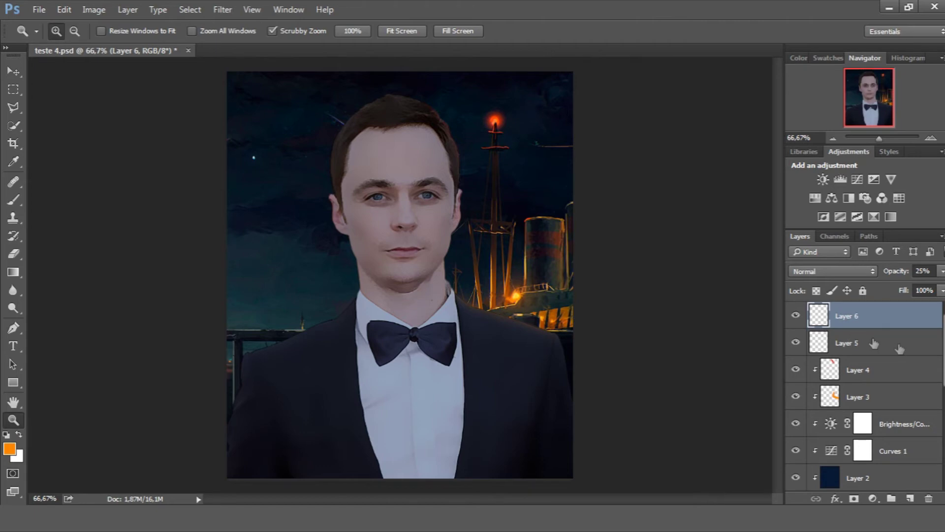
scroll(916, 404, "down", 3)
scroll(916, 404, "down", 3)
scroll(916, 404, "down", 2)
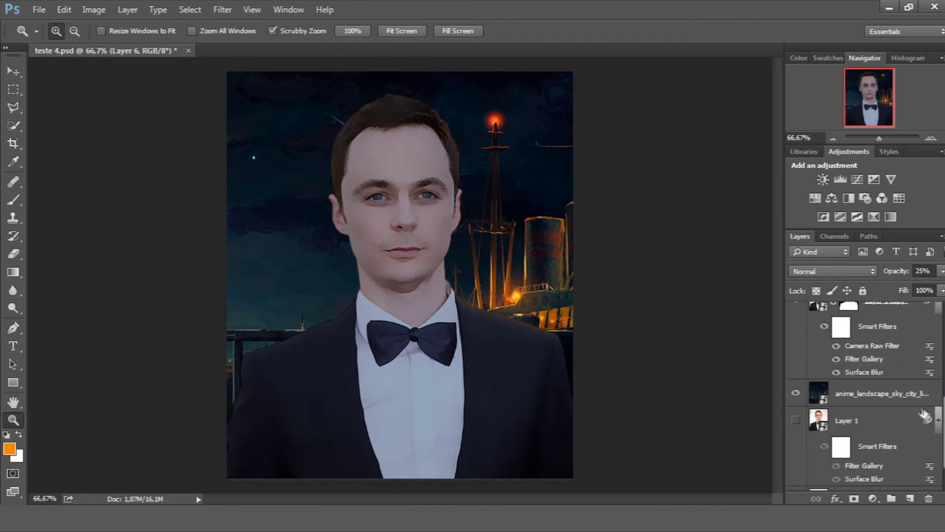
Step: Apply a Gaussian Blur of about 2.2 pixels to the anime_landscape harbor layer
left_click(920, 404)
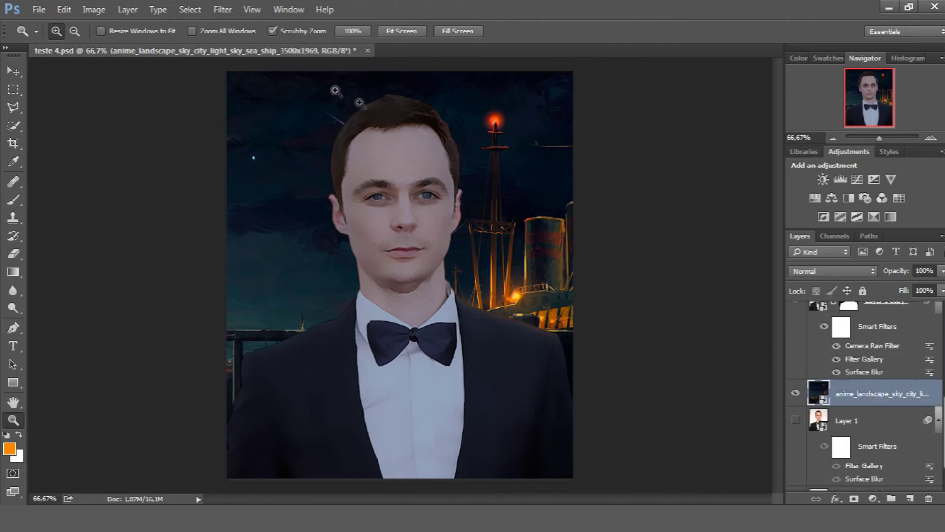
left_click(223, 10)
mouse_move(244, 163)
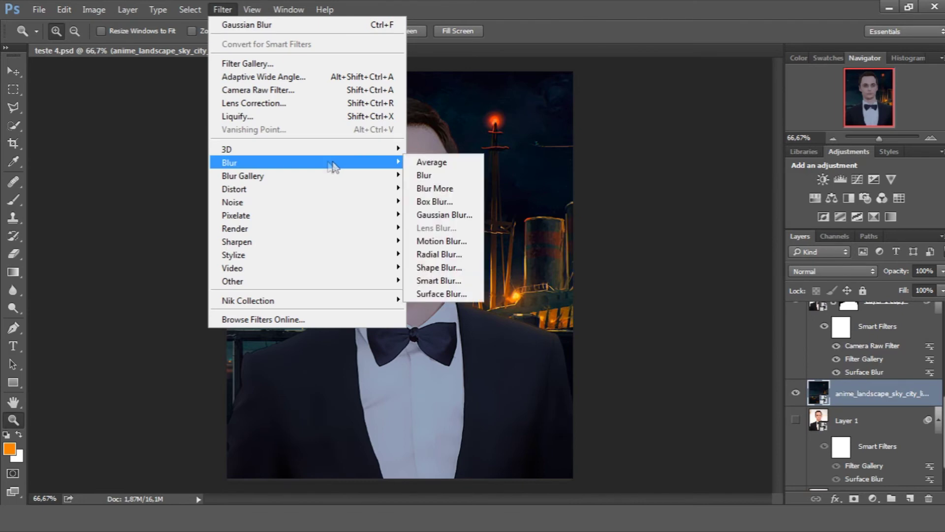
left_click(458, 215)
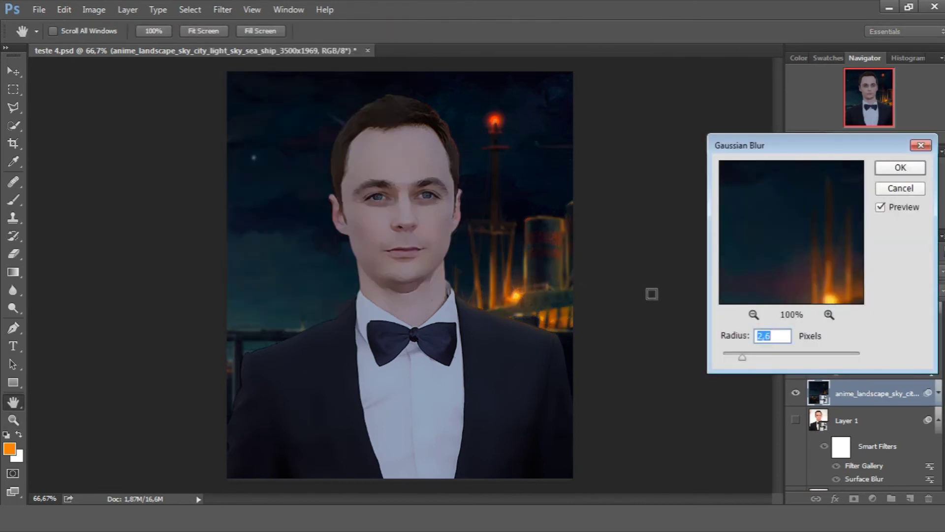
left_click_drag(743, 359, 739, 359)
left_click(900, 167)
key("z")
scroll(931, 384, "up", 5)
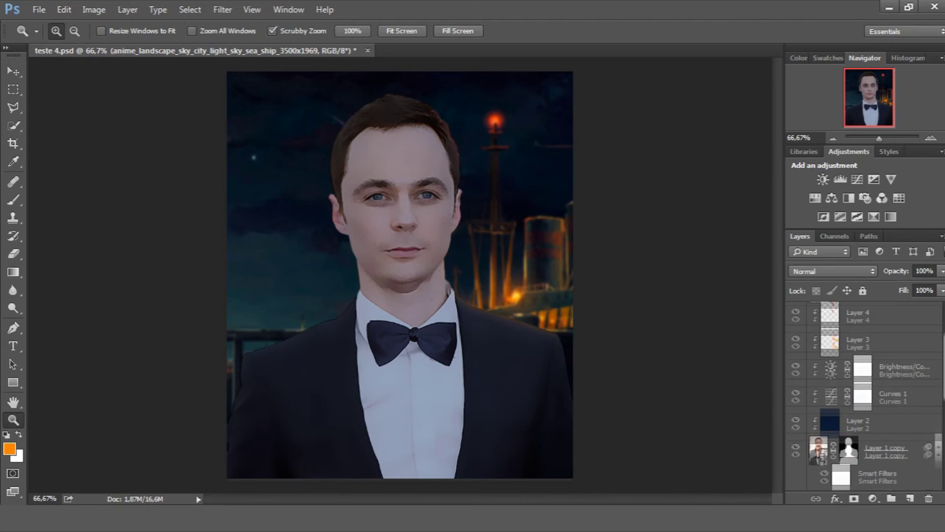
Step: Zoom in on the chest and add a new empty layer above rim-light Layer 6
scroll(921, 345, "up", 5)
left_click_drag(499, 278, 679, 301)
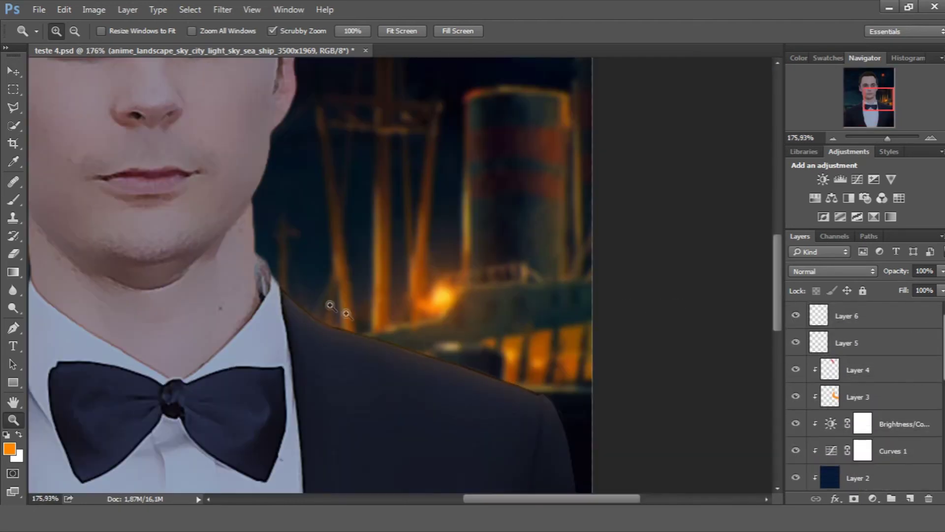
scroll(631, 352, "down", 2)
scroll(618, 382, "down", 2)
scroll(608, 411, "down", 1)
mouse_move(607, 412)
left_mouse_down()
mouse_move(625, 416)
mouse_move(638, 381)
left_mouse_up()
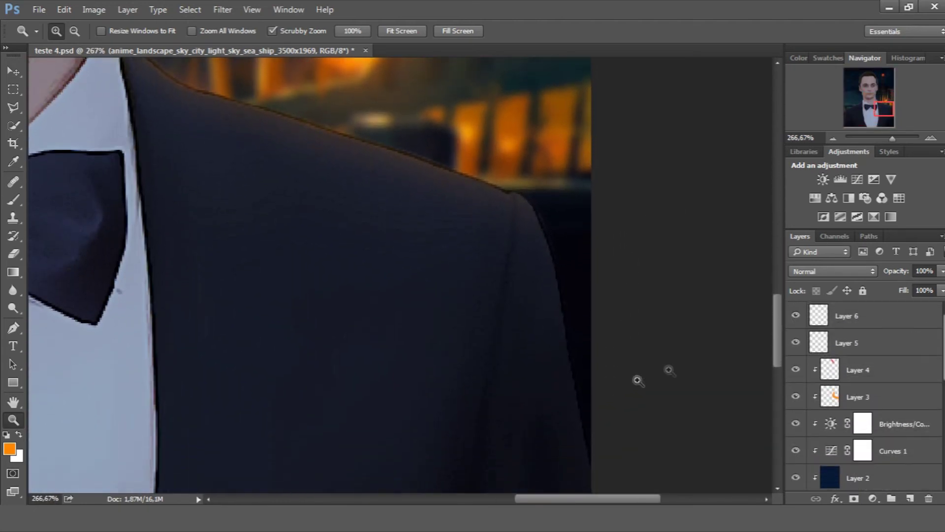
left_click(913, 320)
left_click(910, 499)
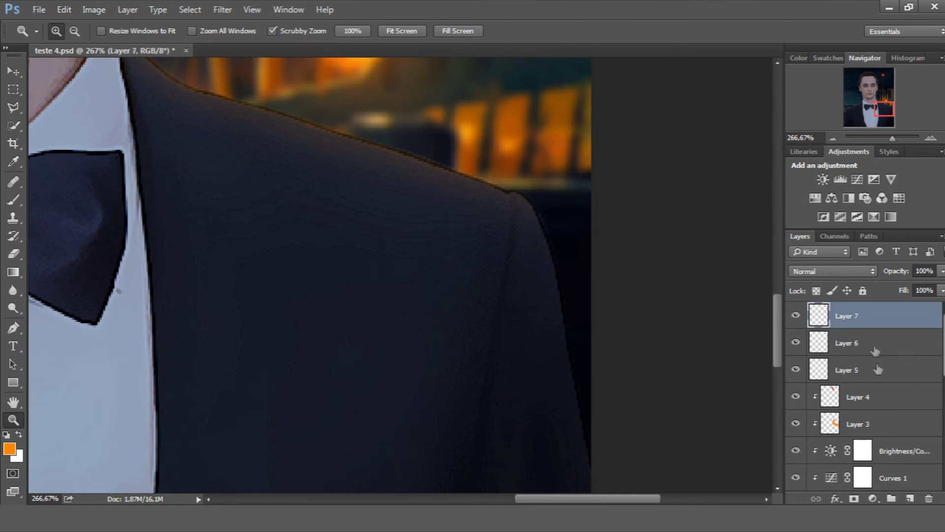
Step: Blur the jagged dark jacket edge at 25% strength, sampling all layers
left_click(14, 291)
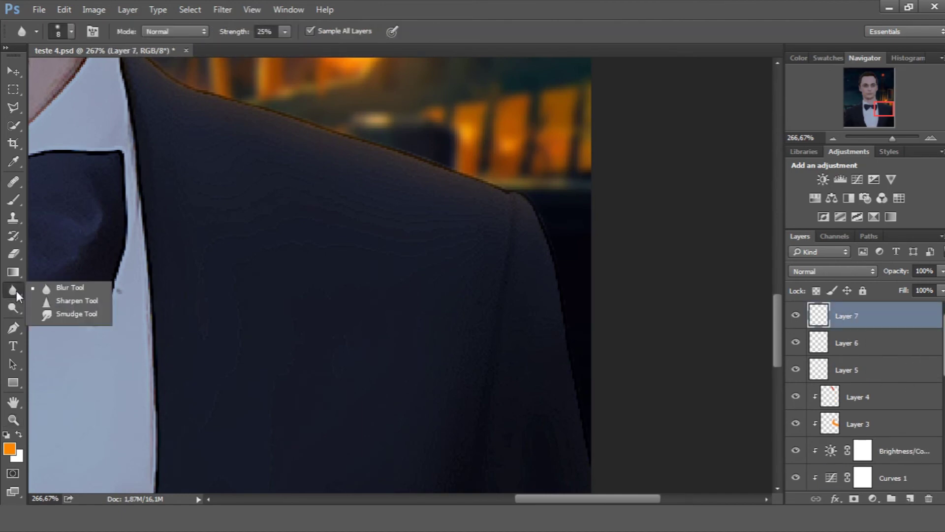
left_click(97, 291)
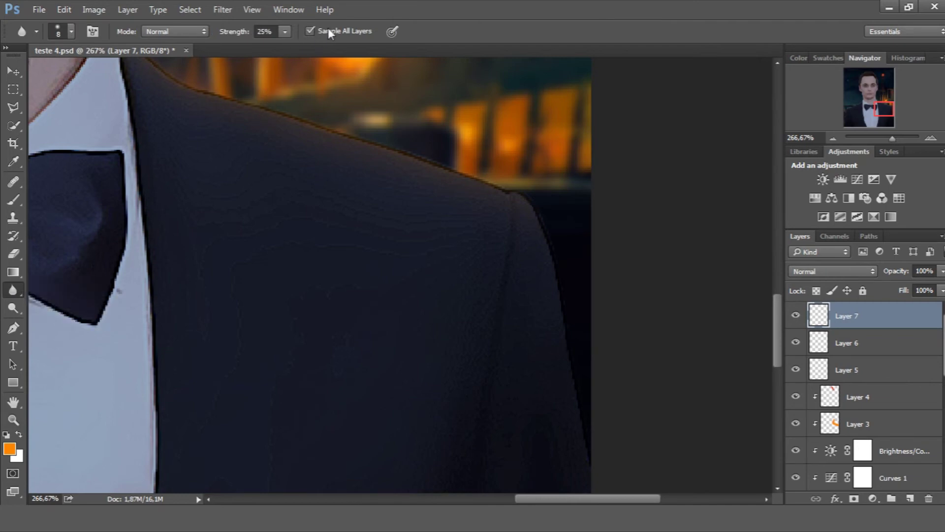
key("z")
left_click_drag(605, 414, 596, 411)
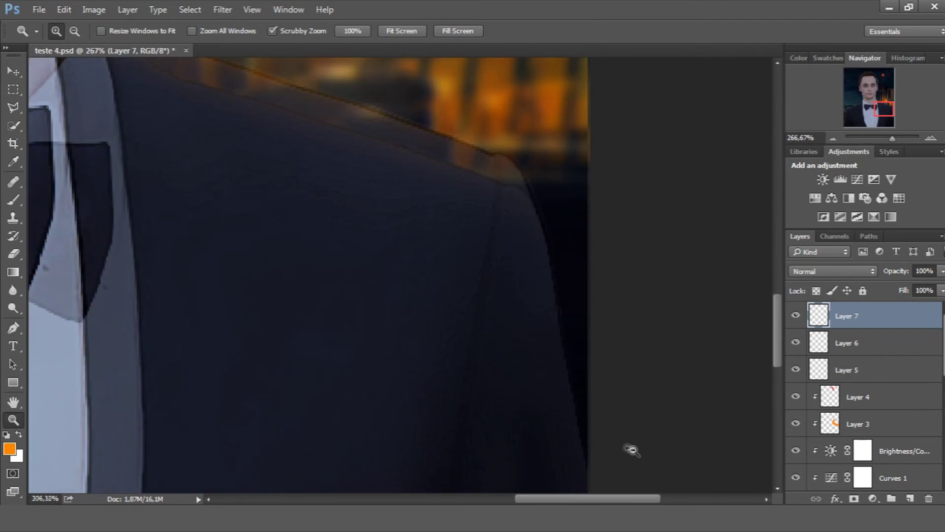
left_click(13, 290)
left_click(49, 286)
left_click_drag(564, 387, 535, 176)
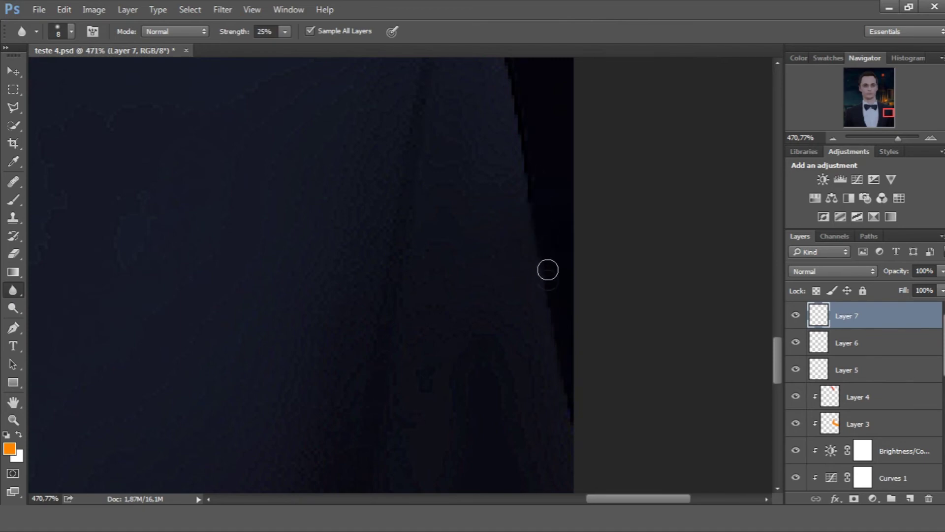
Step: Pan up and across the hair and ear edges to continue softening them
scroll(542, 335, "up", 3)
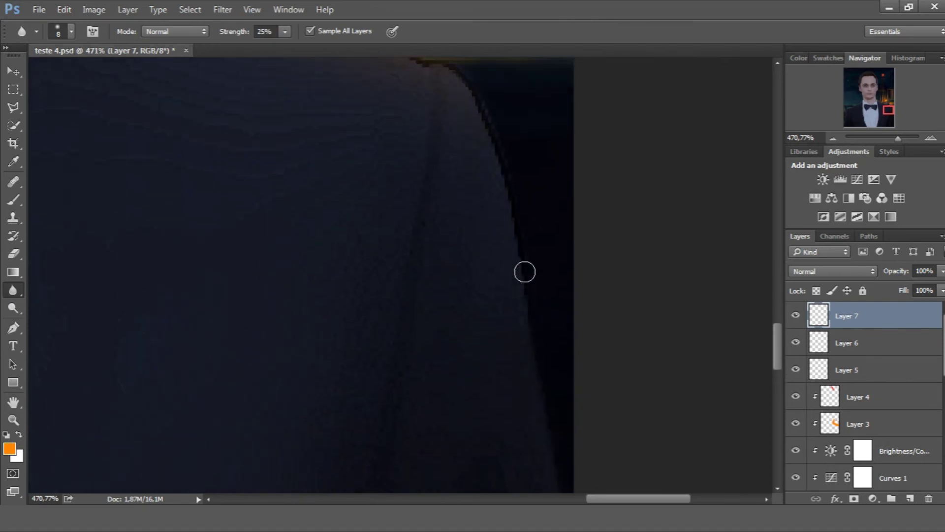
scroll(526, 261, "up", 3)
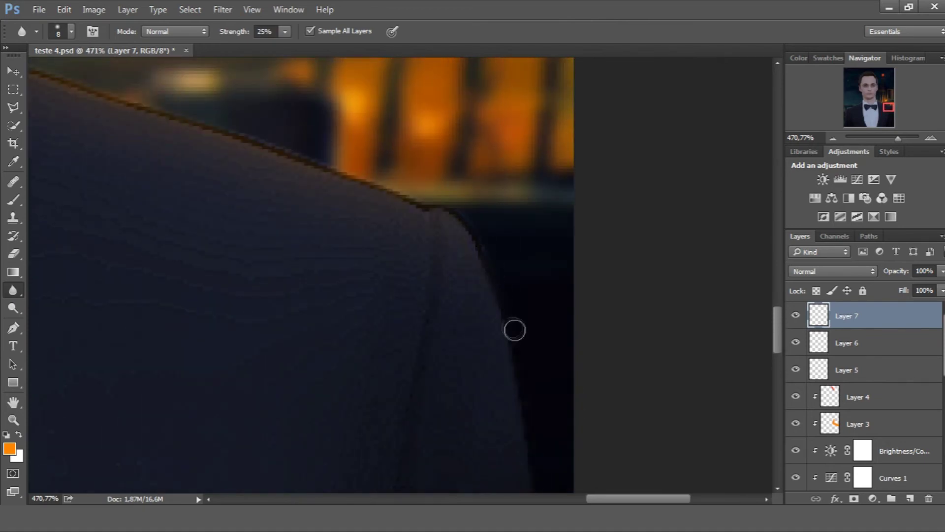
scroll(485, 318, "up", 4)
scroll(484, 318, "left", 4)
scroll(640, 369, "up", 1)
scroll(640, 369, "left", 4)
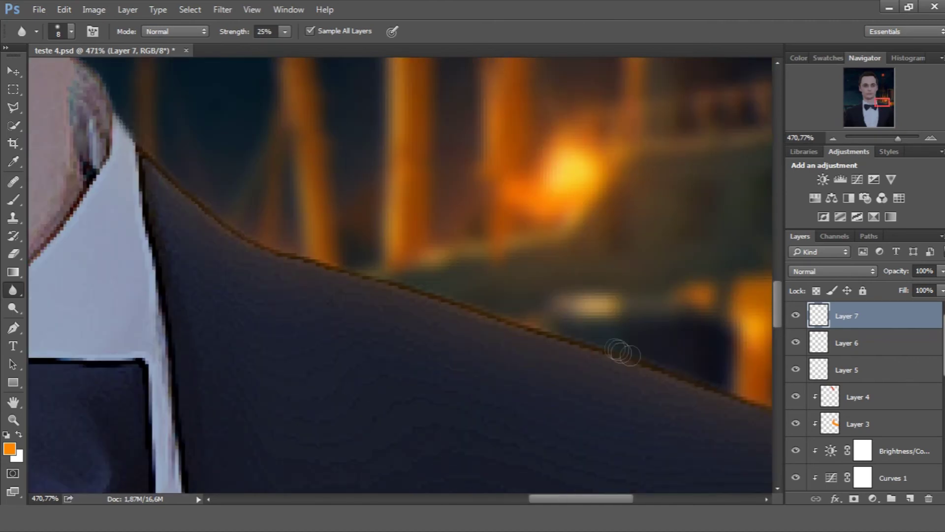
scroll(258, 241, "up", 1)
left_click_drag(471, 348, 696, 422)
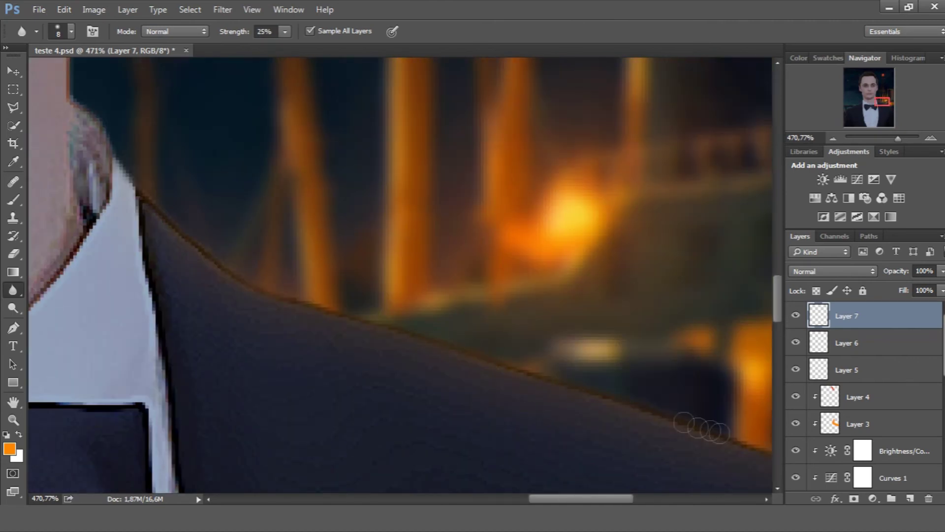
scroll(696, 422, "up", 3)
scroll(696, 422, "left", 3)
scroll(312, 274, "up", 2)
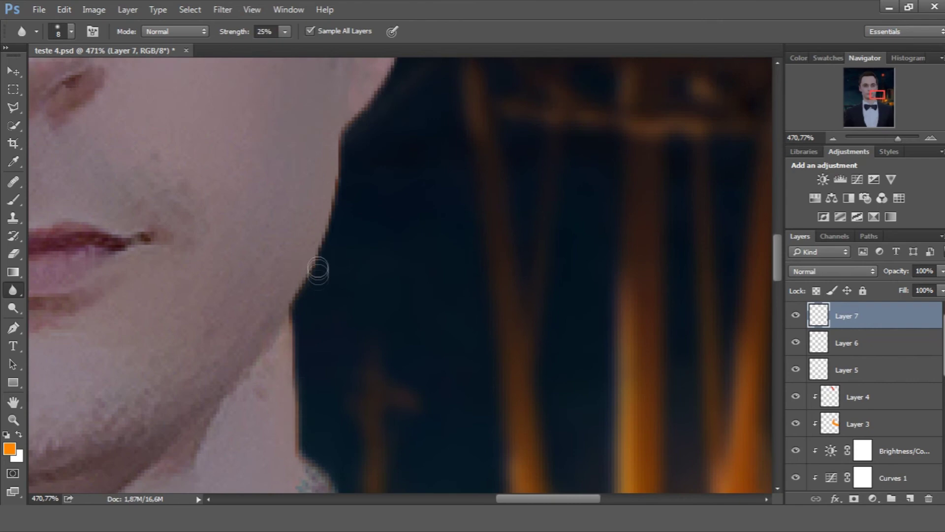
scroll(317, 268, "up", 2)
scroll(343, 215, "up", 4)
scroll(412, 274, "up", 2)
scroll(407, 295, "up", 1)
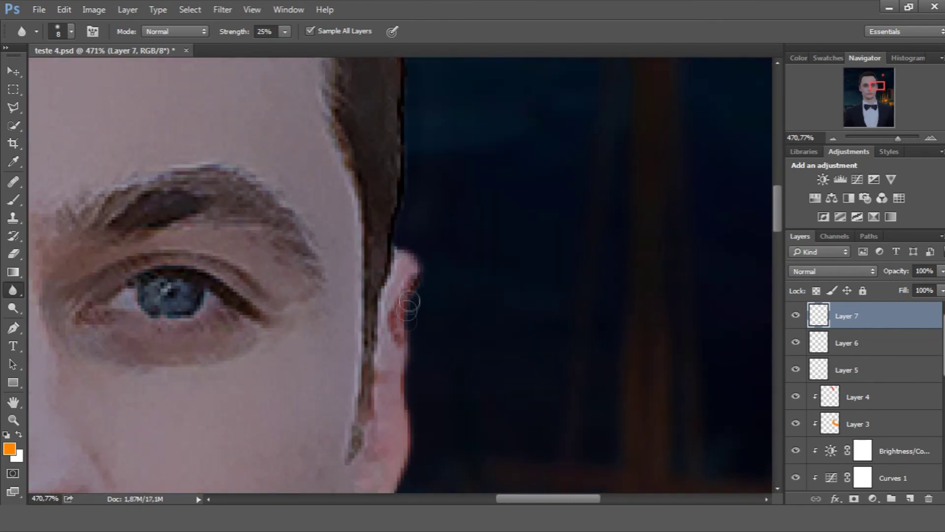
scroll(397, 295, "up", 1)
scroll(416, 273, "up", 3)
scroll(431, 245, "up", 2)
scroll(367, 220, "up", 1)
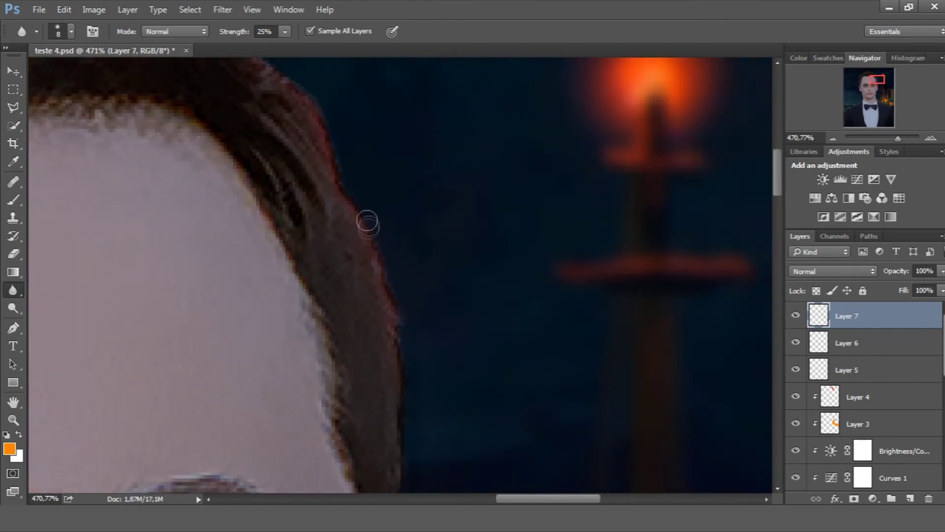
scroll(334, 249, "up", 2)
scroll(315, 237, "up", 1)
scroll(295, 246, "up", 2)
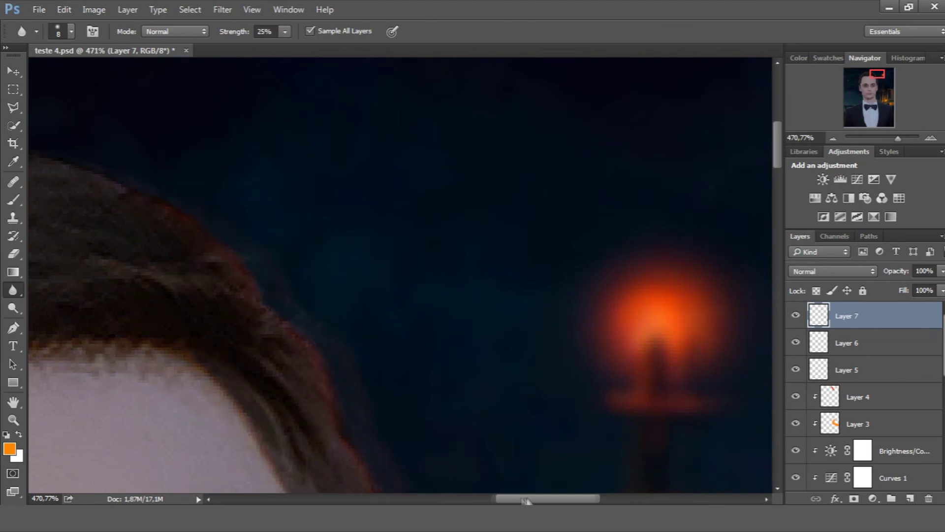
scroll(460, 249, "left", 2)
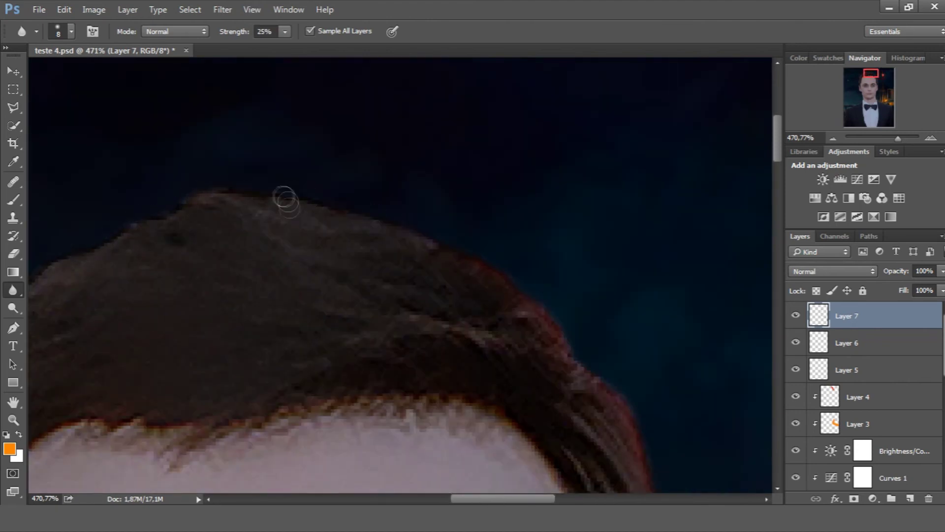
scroll(305, 246, "left", 3)
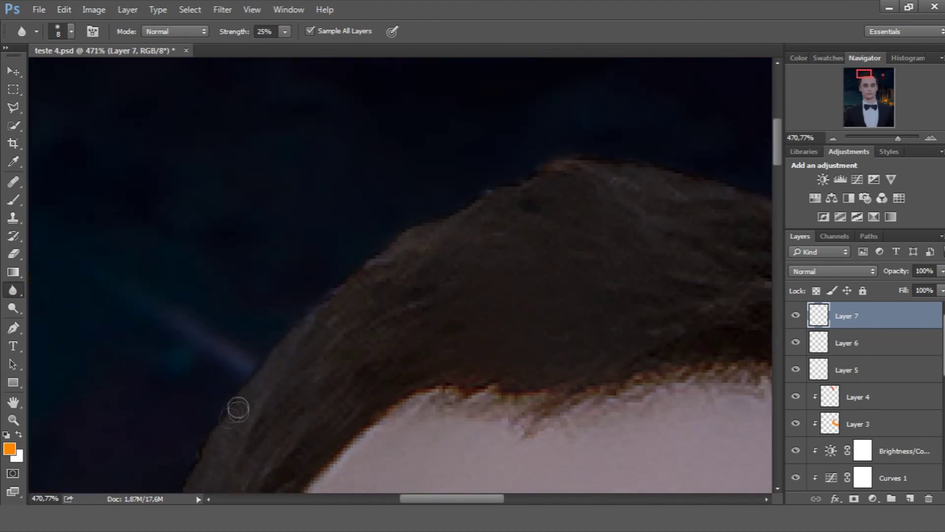
Step: Pan back down along the collar and shoulder, then fit the whole image in view
scroll(276, 394, "down", 2)
scroll(295, 374, "left", 2)
scroll(318, 423, "down", 2)
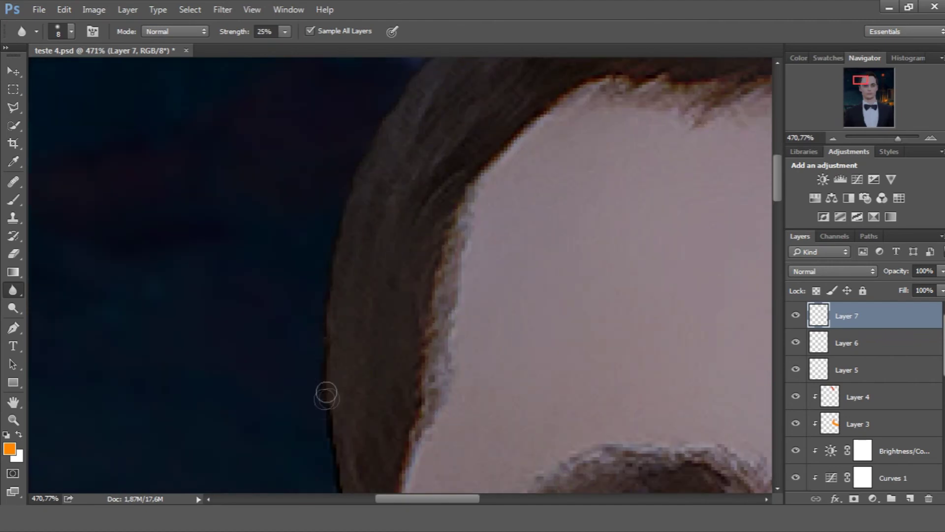
scroll(323, 404, "down", 2)
scroll(337, 374, "down", 2)
scroll(339, 345, "down", 3)
scroll(347, 404, "down", 2)
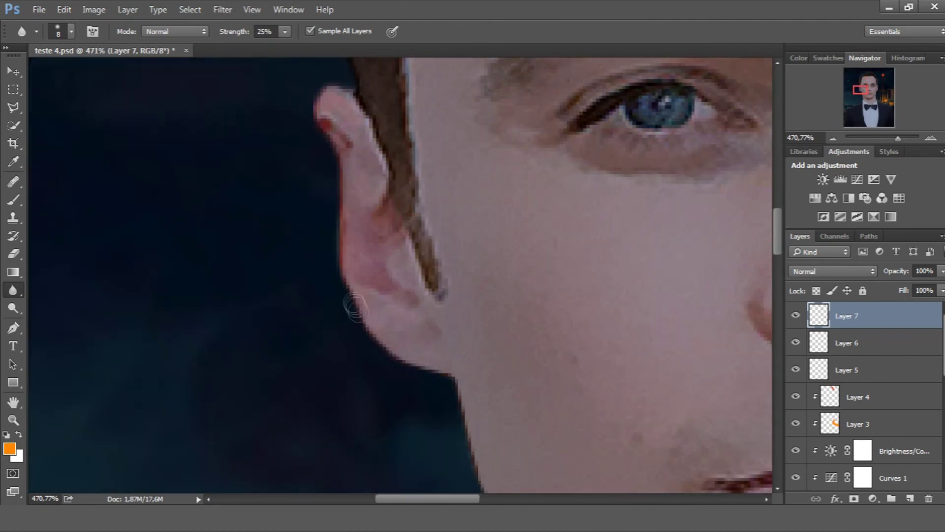
scroll(414, 355, "down", 2)
scroll(488, 408, "down", 1)
scroll(514, 402, "down", 3)
scroll(505, 334, "down", 3)
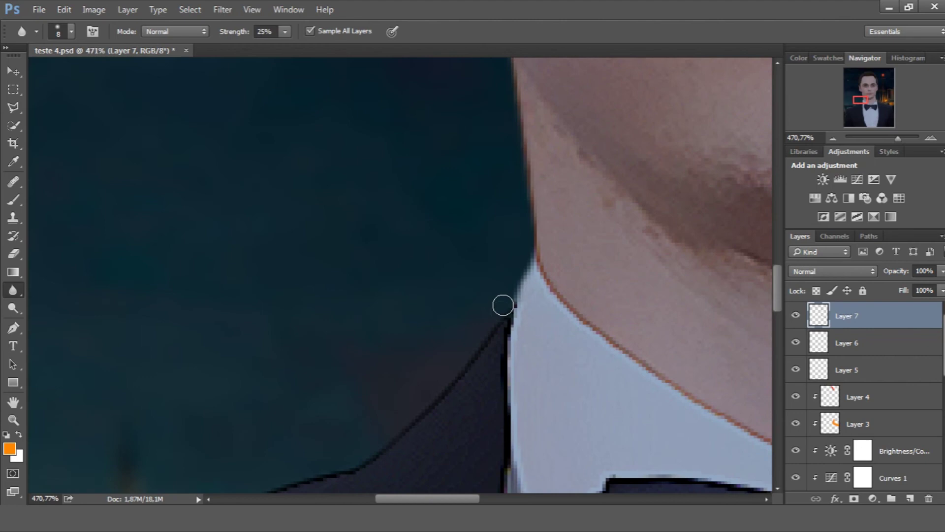
scroll(404, 433, "left", 4)
scroll(443, 354, "down", 3)
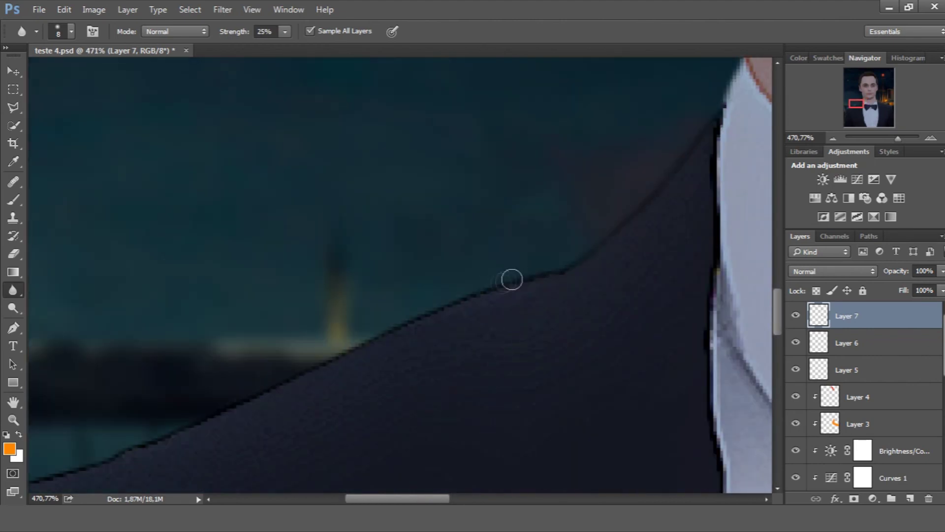
scroll(374, 424, "left", 4)
scroll(443, 419, "down", 2)
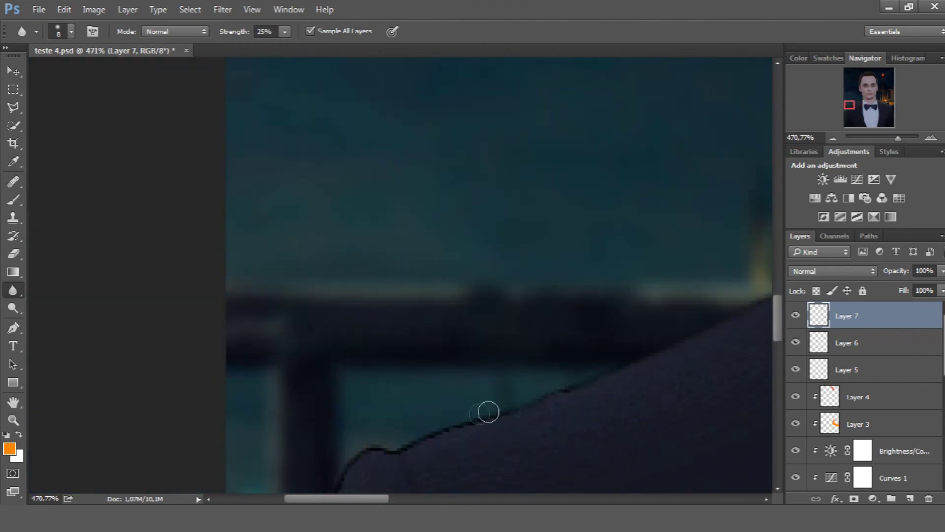
scroll(327, 433, "down", 3)
scroll(327, 432, "down", 1)
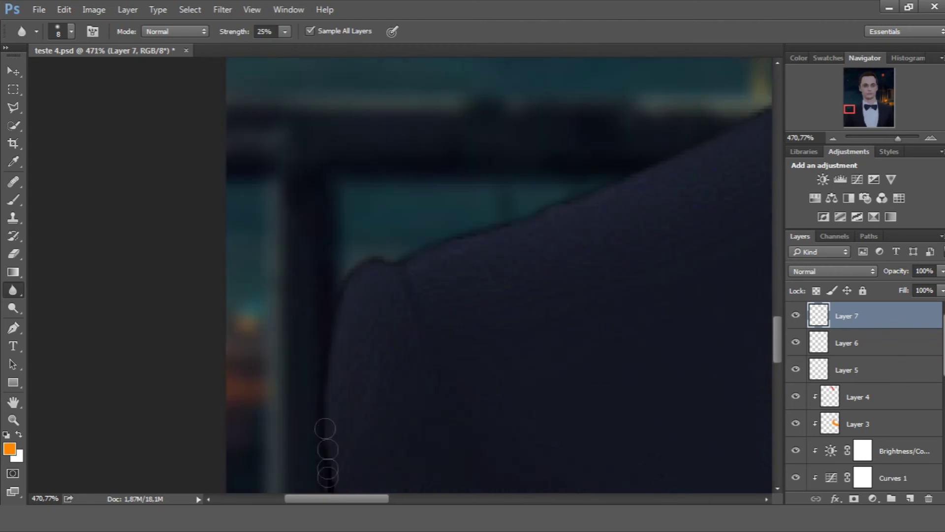
scroll(316, 390, "down", 2)
scroll(320, 278, "down", 2)
scroll(277, 358, "down", 2)
scroll(255, 364, "down", 2)
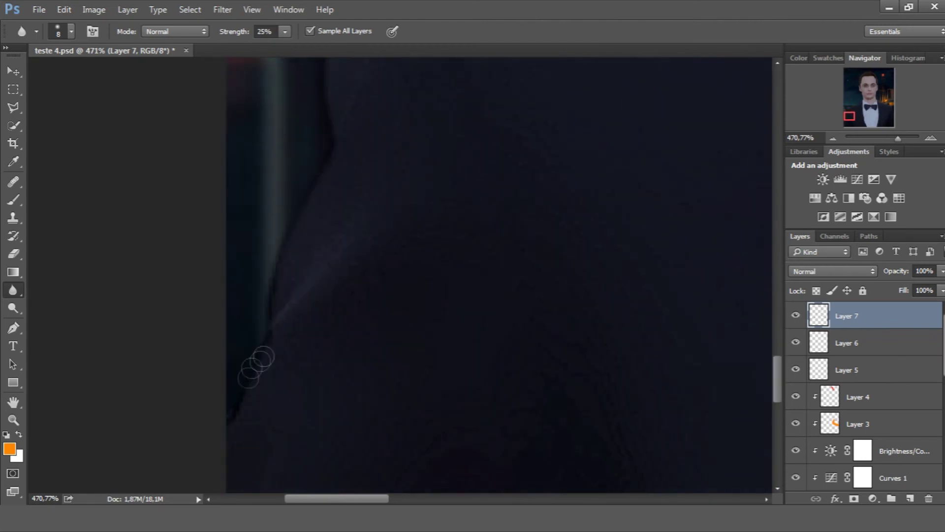
scroll(232, 338, "down", 2)
key("ctrl+0")
Step: Add a Curves 2 layer with a raised black point and slightly lowered midtone, then select Layer 4
key("z")
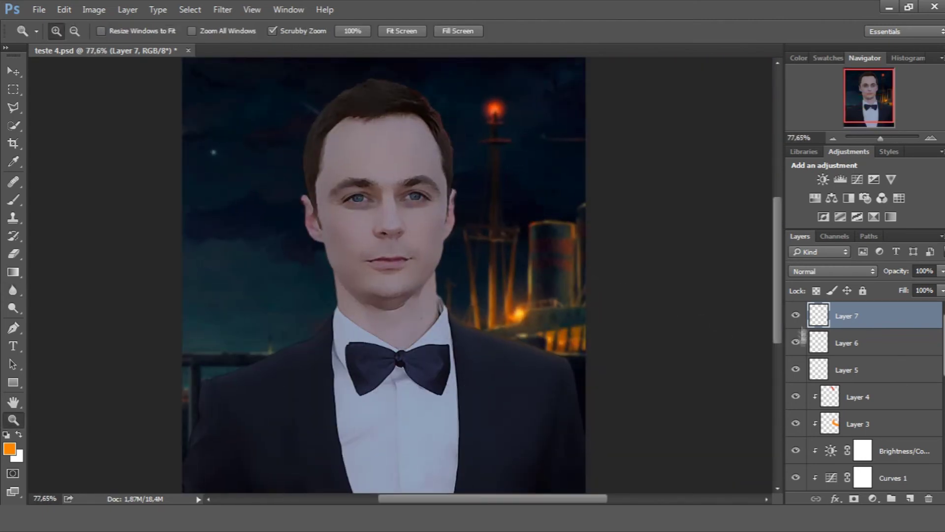
left_click_drag(271, 350, 296, 351)
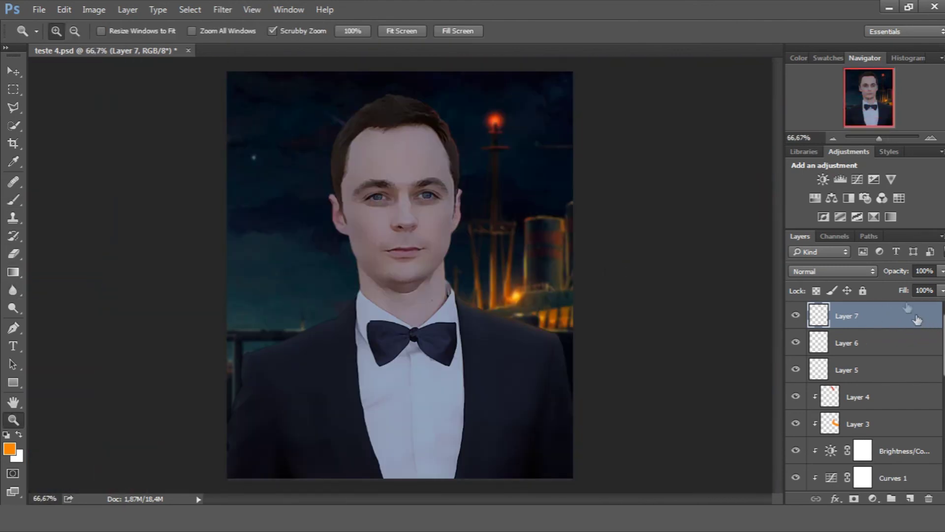
left_click(856, 181)
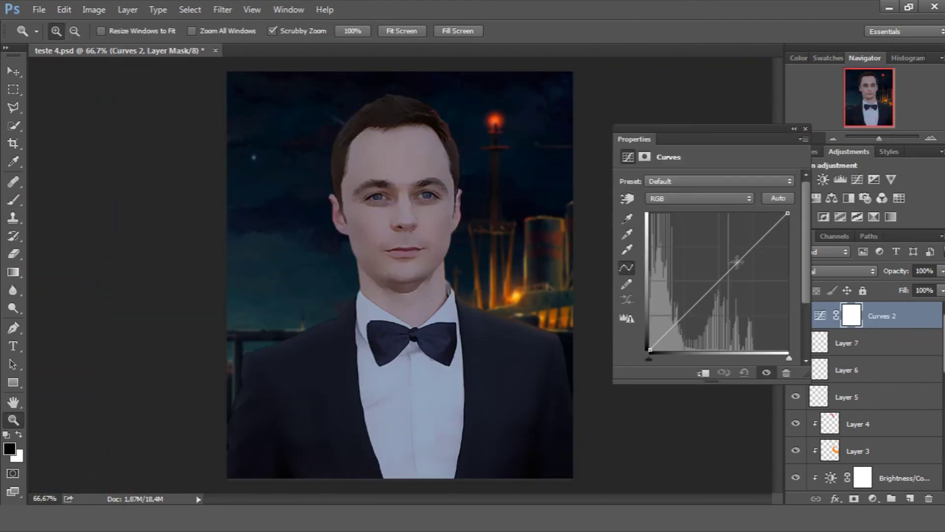
left_click_drag(731, 267, 724, 266)
left_click_drag(650, 349, 650, 345)
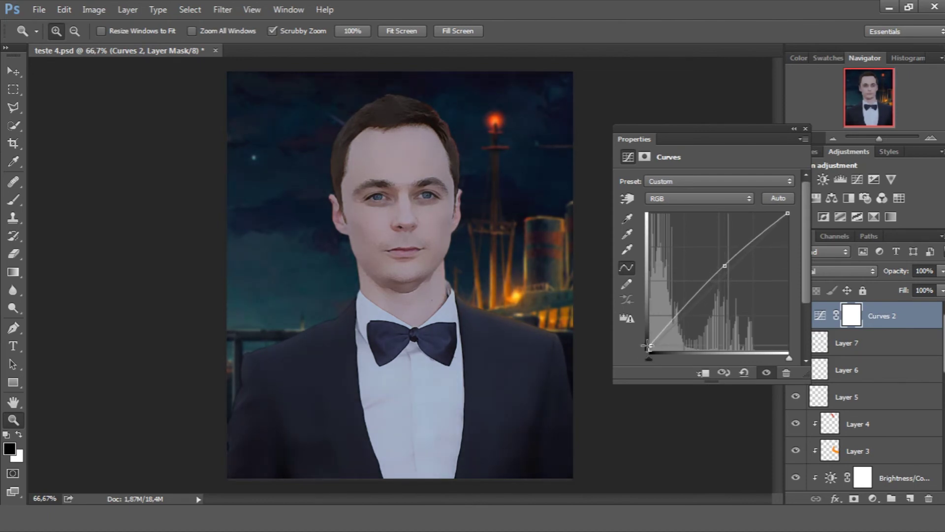
left_click_drag(725, 266, 728, 276)
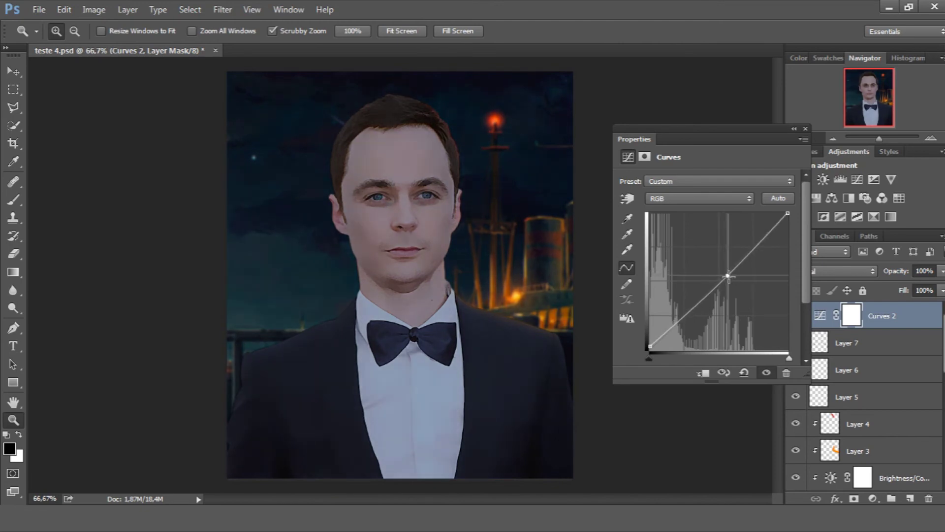
left_click(805, 129)
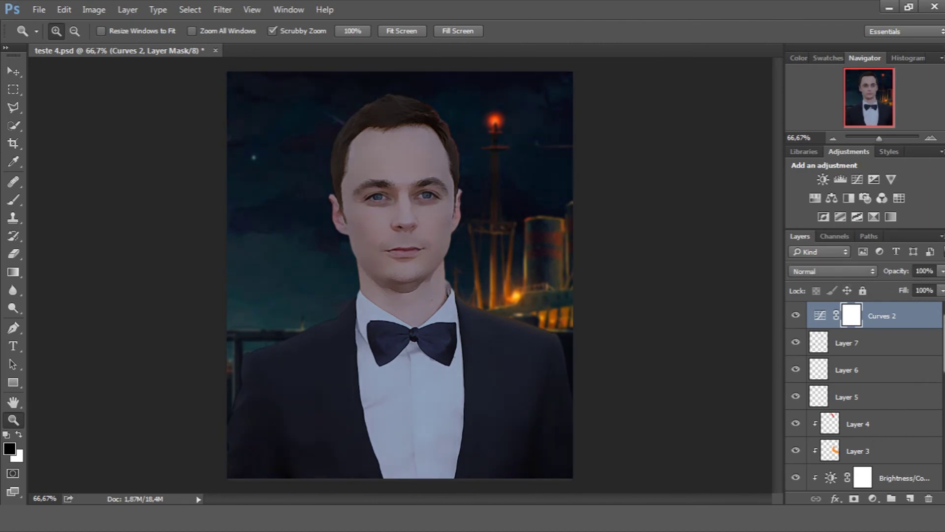
scroll(866, 374, "down", 1)
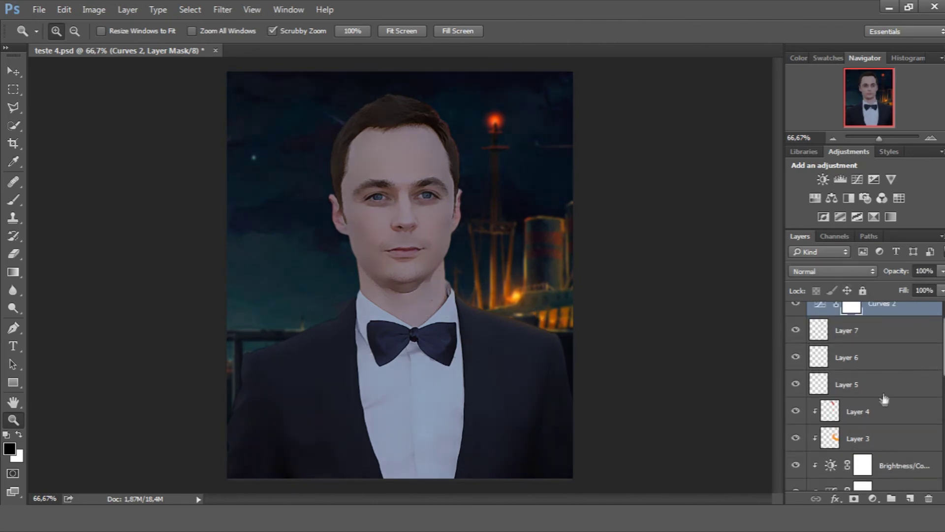
left_click(908, 413)
Step: Add a new Layer 8 above Layer 4 and clip it to Layer 4
scroll(883, 398, "down", 1)
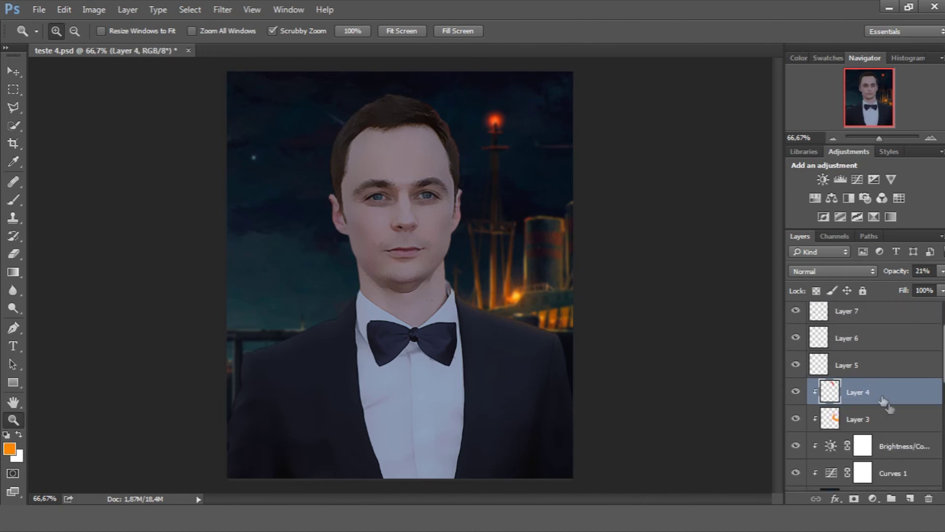
left_click(911, 498)
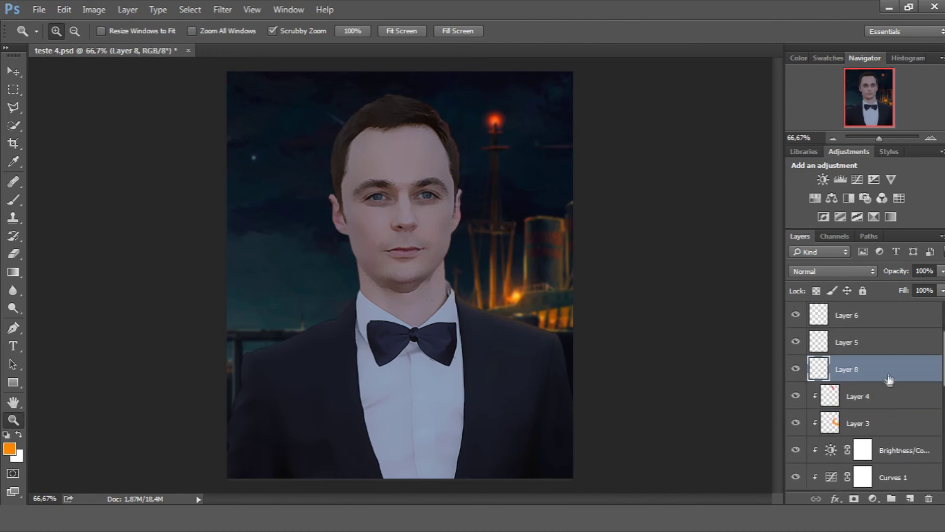
right_click(889, 380)
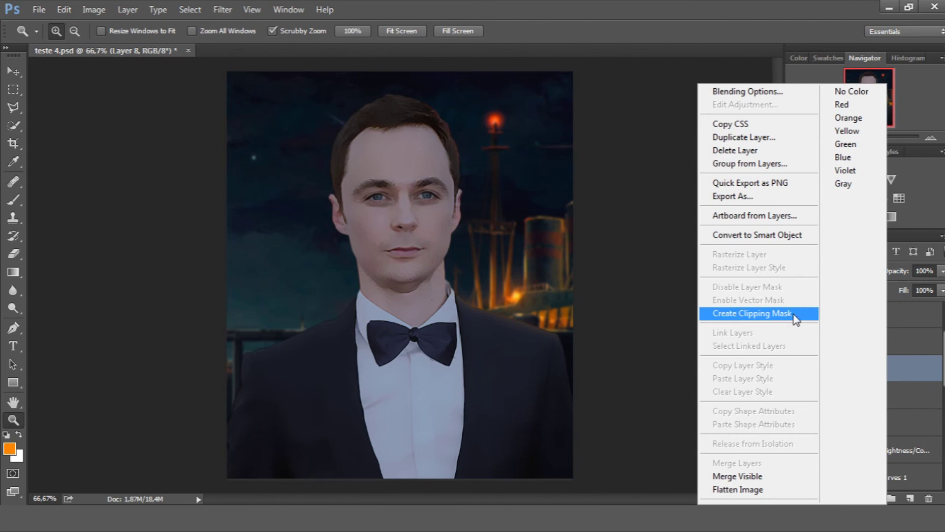
left_click(794, 314)
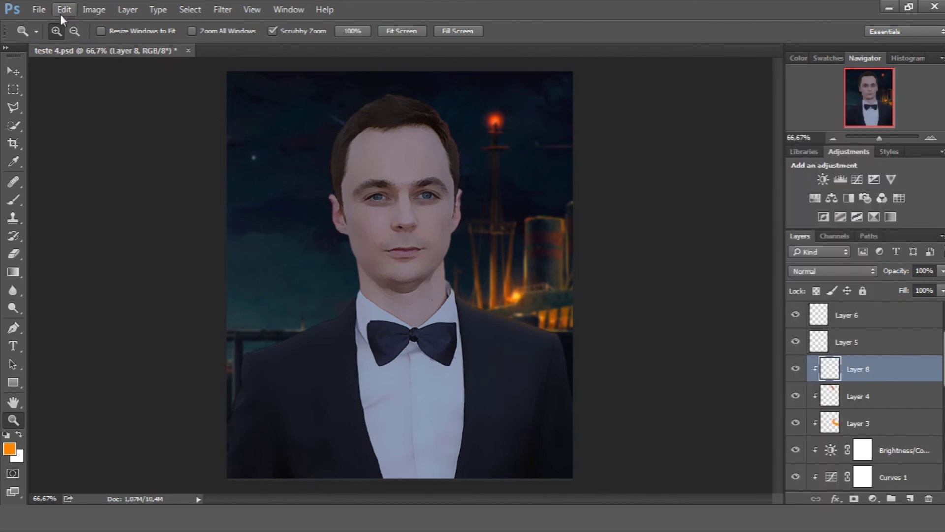
Step: Fill Layer 8 with 50% gray and set its blend mode to Overlay
left_click(61, 12)
left_click(134, 192)
left_click(702, 225)
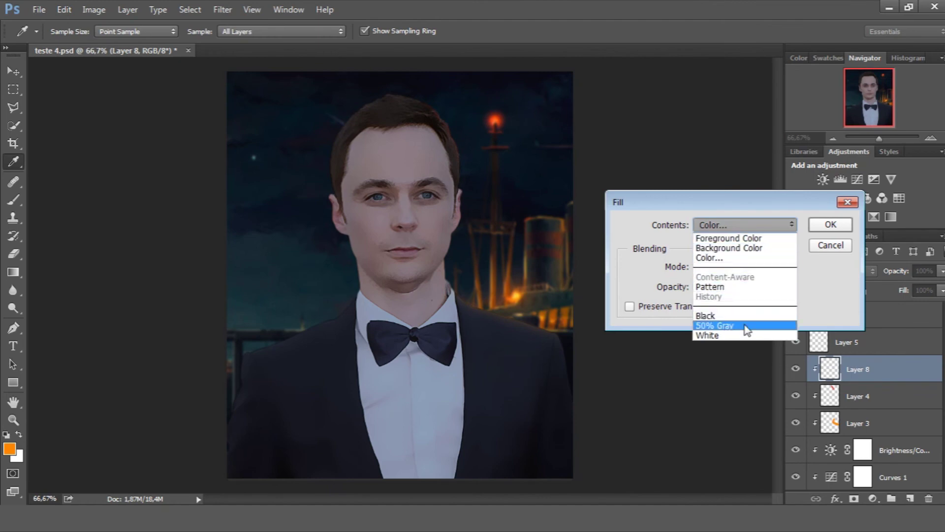
left_click(748, 326)
left_click(820, 225)
key("z")
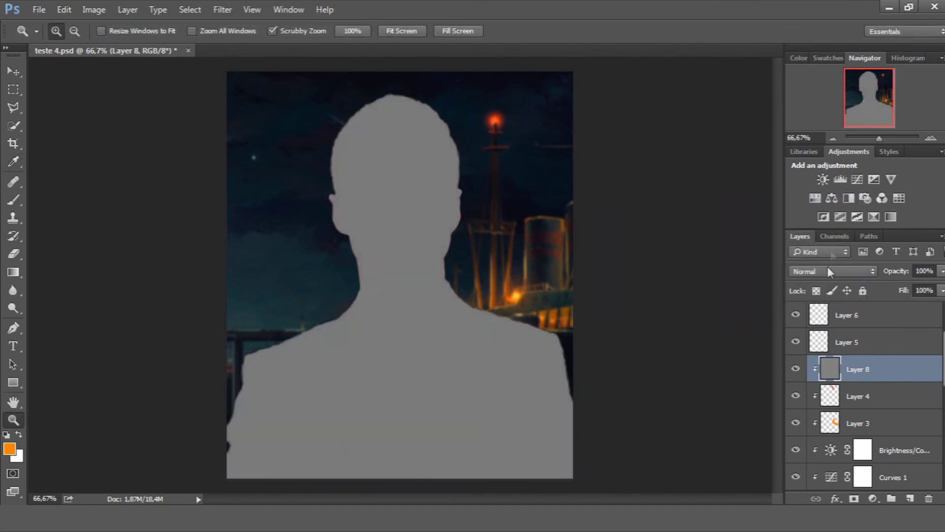
left_click(836, 271)
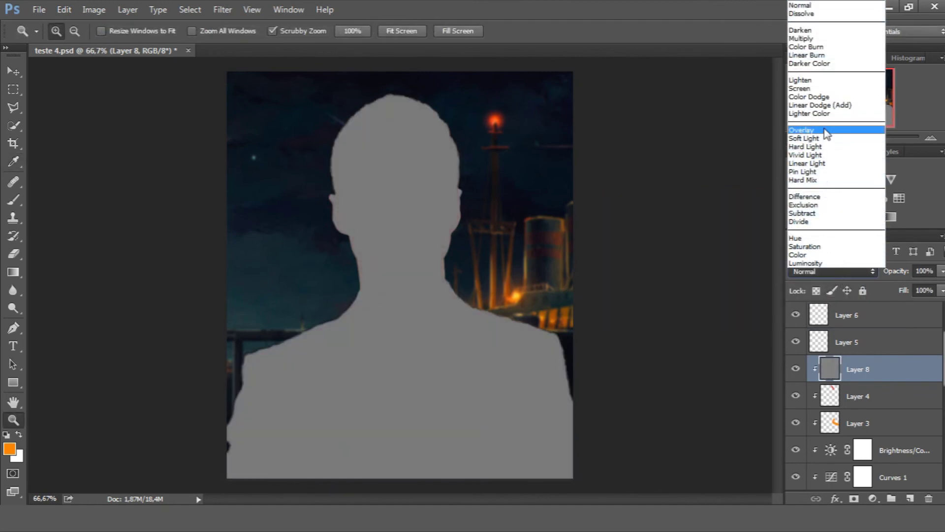
left_click(820, 132)
Step: Switch to the Brush tool and bring up its presets
left_click(13, 199)
left_click(53, 196)
left_click(71, 32)
Step: Set up a soft round brush with 2% flow, sized to about 92 px
left_click(29, 170)
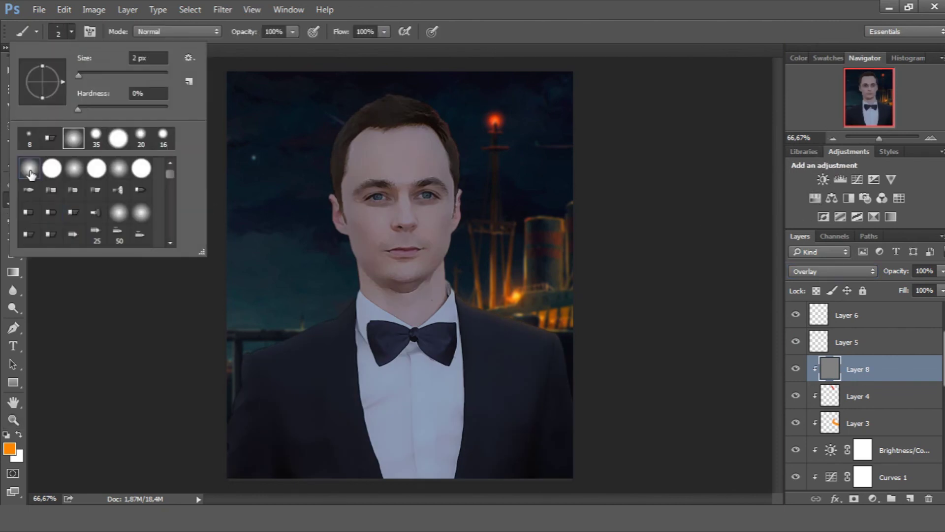
left_click(365, 6)
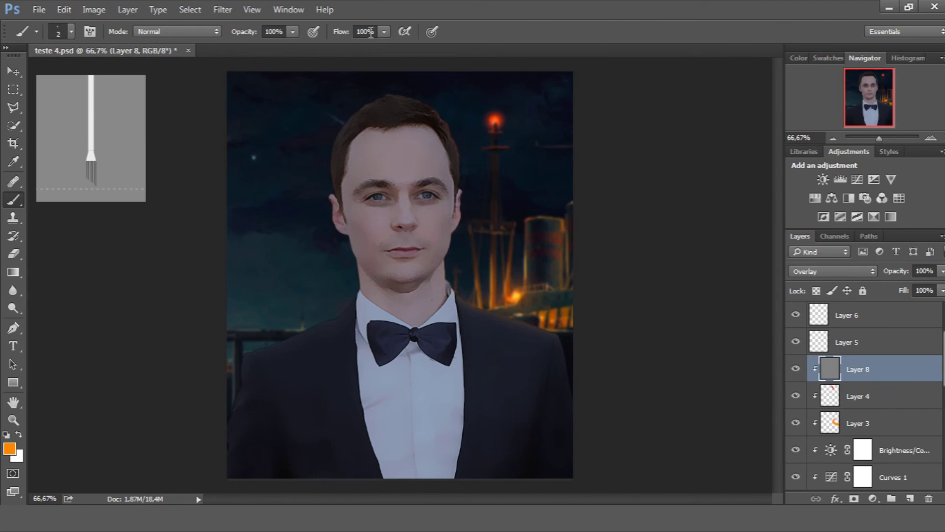
left_click_drag(370, 33, 357, 32)
key("Return")
right_click(290, 207)
left_click_drag(344, 220, 423, 249)
key("Return")
right_click(324, 222)
key("Return")
Step: Set the foreground colour to black (000000) and resize the brush
left_click(11, 450)
type("000000")
left_click(844, 192)
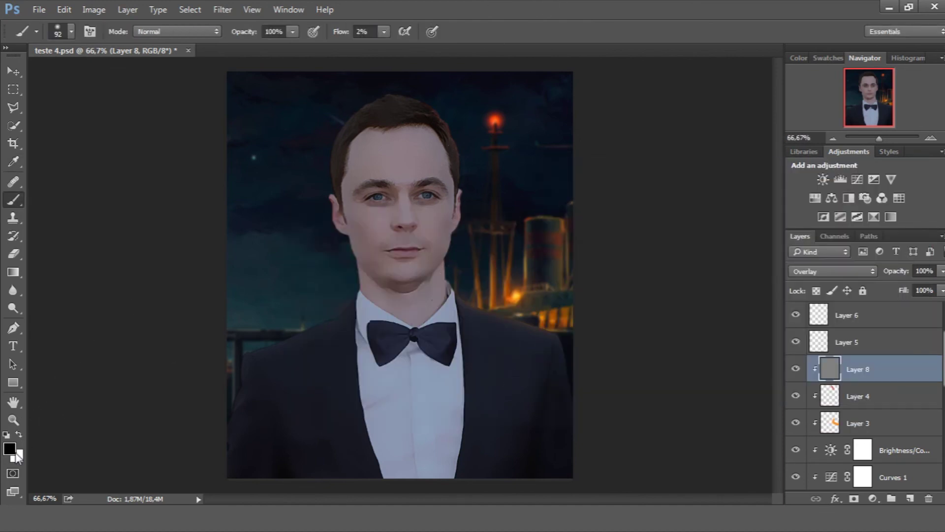
right_click(359, 330)
key("Return")
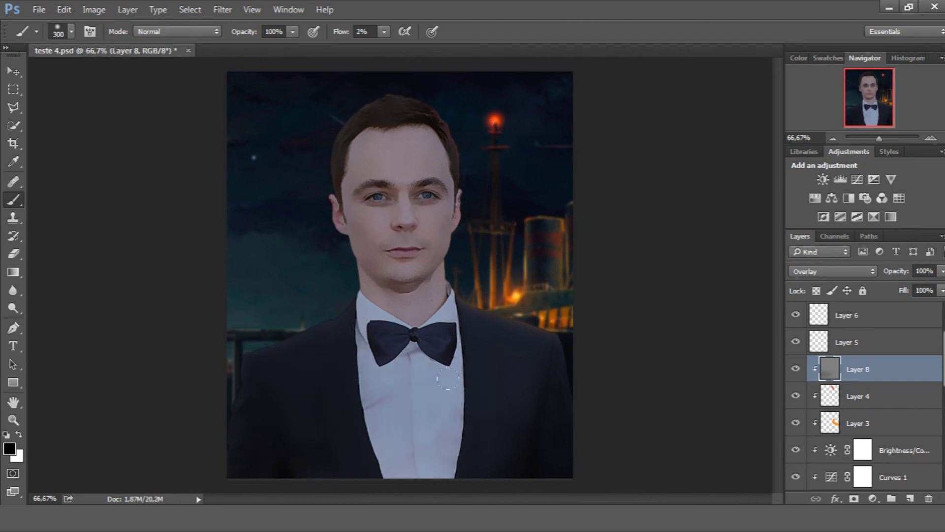
Step: Paint soft dark shading over the shirt, lapel, neck, face and forehead
left_click_drag(350, 446, 350, 374)
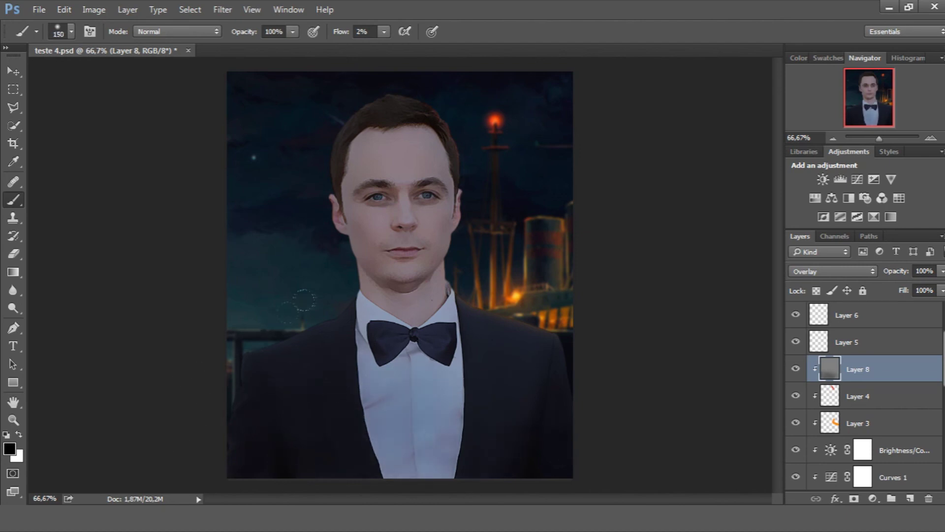
key("bracketleft")
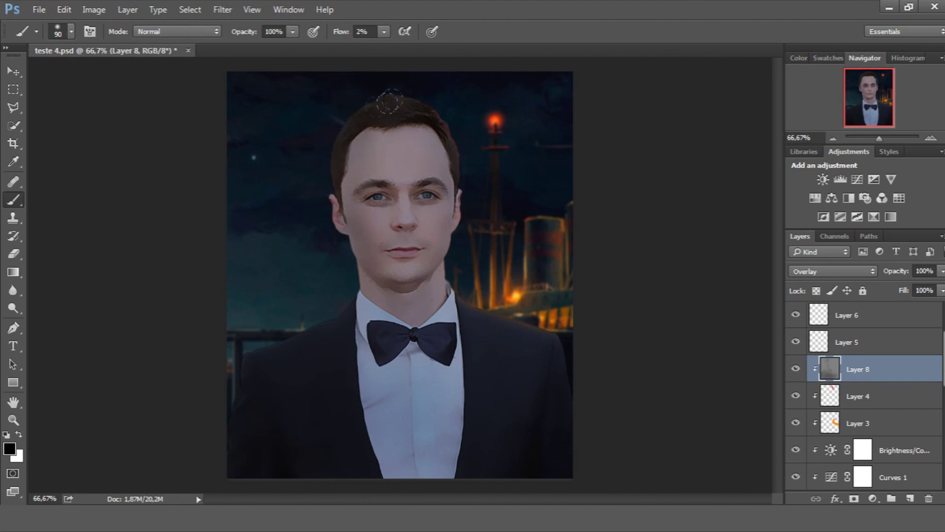
key("bracketleft")
key("bracketleft")
key("bracketright")
key("bracketright")
key("bracketright")
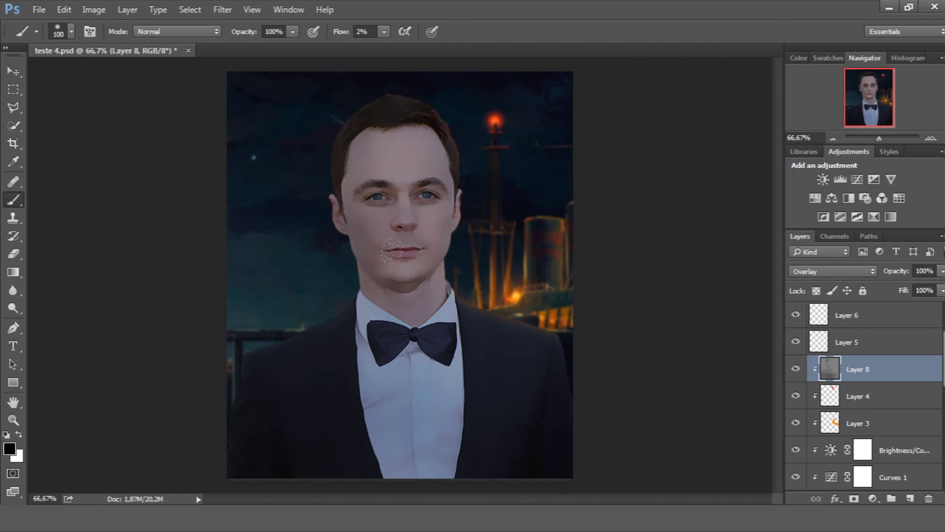
key("bracketleft")
key("bracketleft")
key("bracketleft")
key("bracketleft")
key("bracketleft")
key("bracketleft")
key("bracketright")
key("bracketright")
key("bracketright")
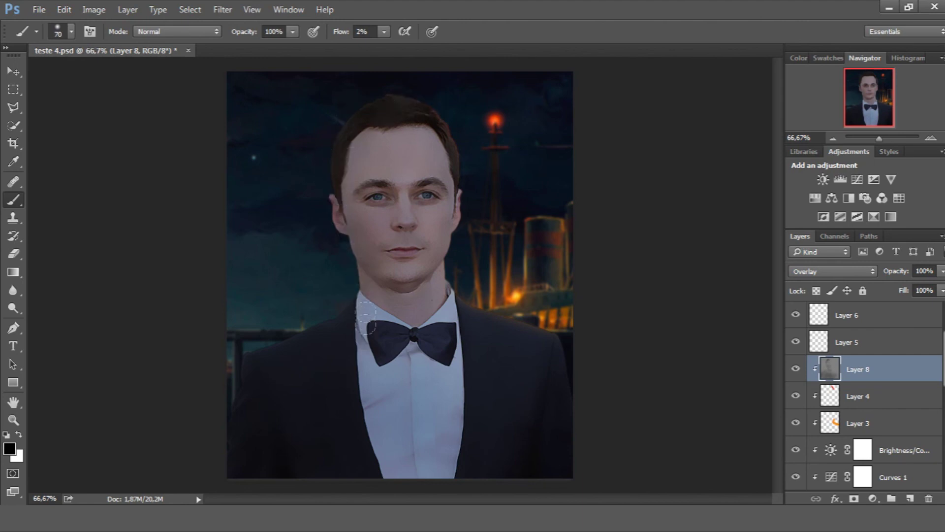
key("bracketright")
key("bracketright")
key("bracketright")
Step: Shade the chin, forehead and jacket, toggling Layer 8 to compare before and after
left_click(796, 369)
key("bracketright")
key("bracketright")
key("bracketleft")
key("bracketleft")
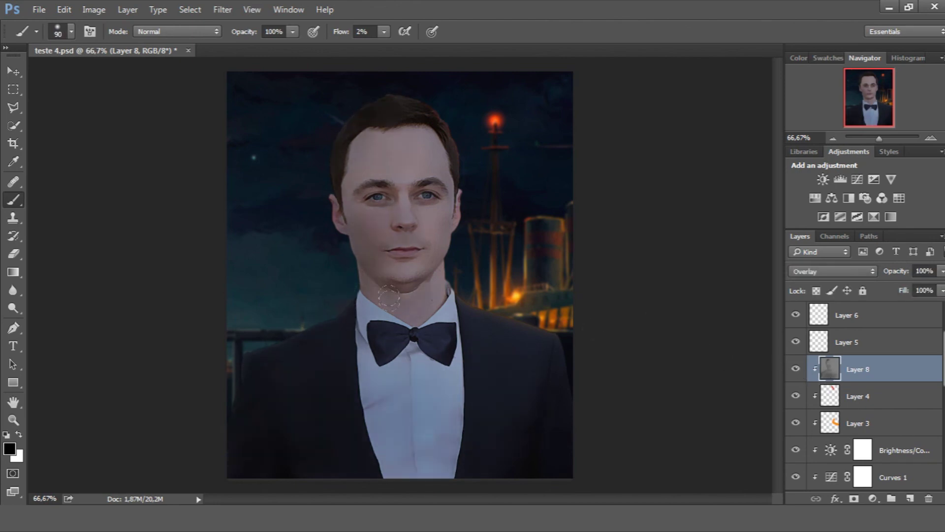
left_click(796, 368)
left_click(796, 369)
key("bracketright")
left_click(796, 369)
key("bracketright")
key("bracketright")
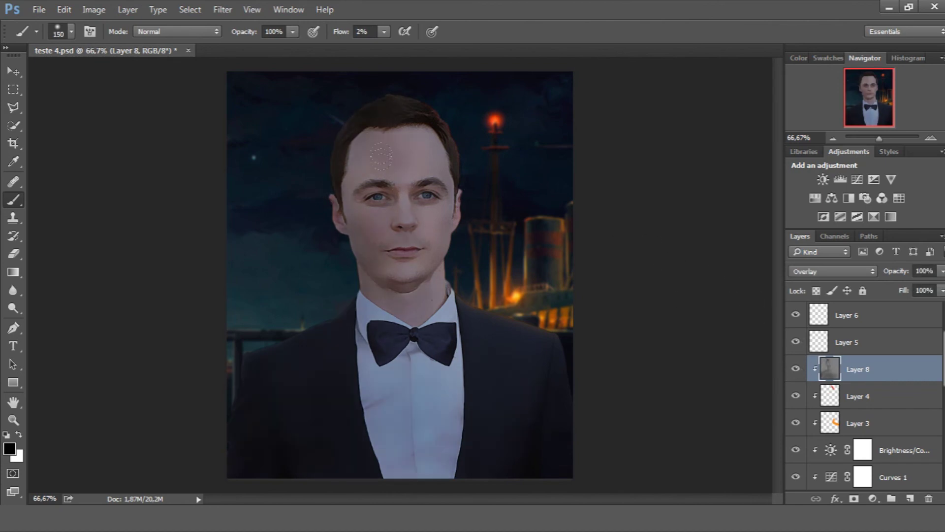
left_click(796, 368)
key("bracketright")
key("bracketright")
key("bracketright")
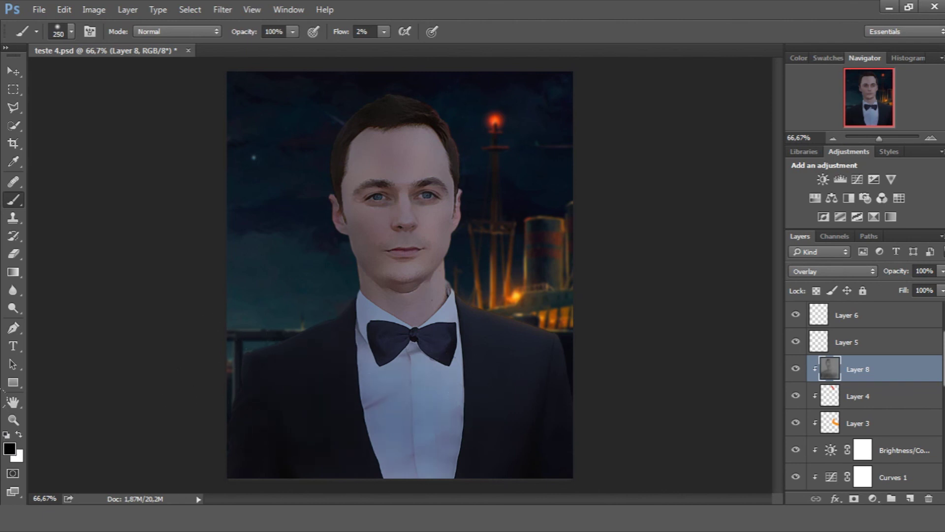
Step: Swap to white and paint highlights with a smaller brush
left_click(19, 434)
key("bracketleft")
key("bracketleft")
key("bracketleft")
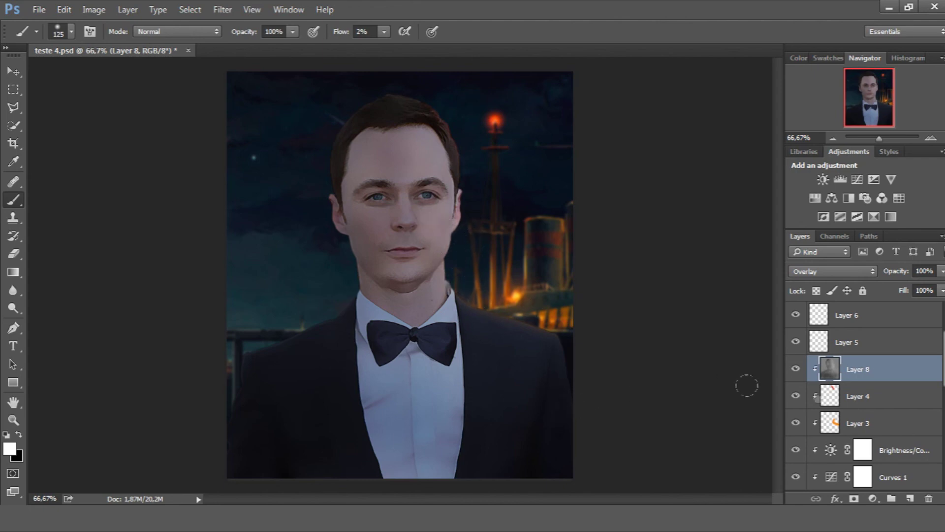
left_click(941, 271)
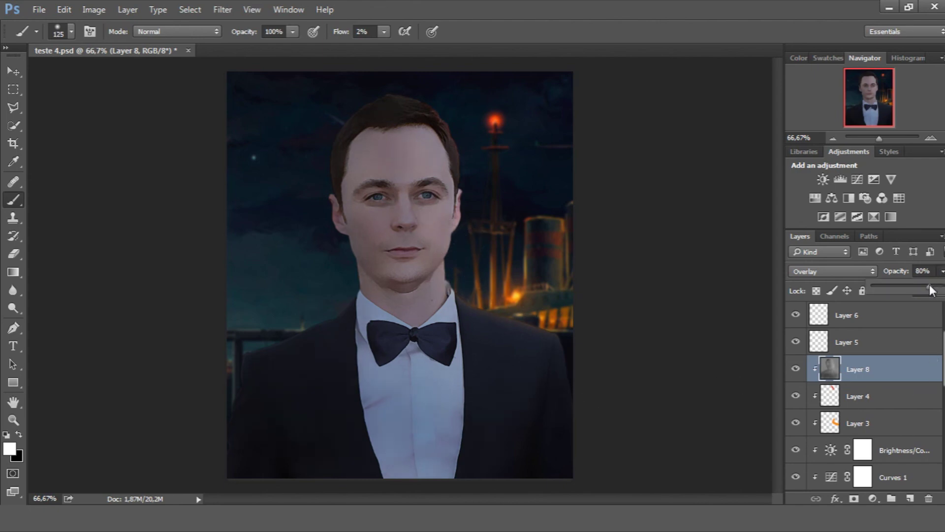
Step: Lower Layer 8's opacity from 83% to about 46%, toggling its visibility to compare
left_click_drag(930, 289, 933, 289)
left_click(795, 369)
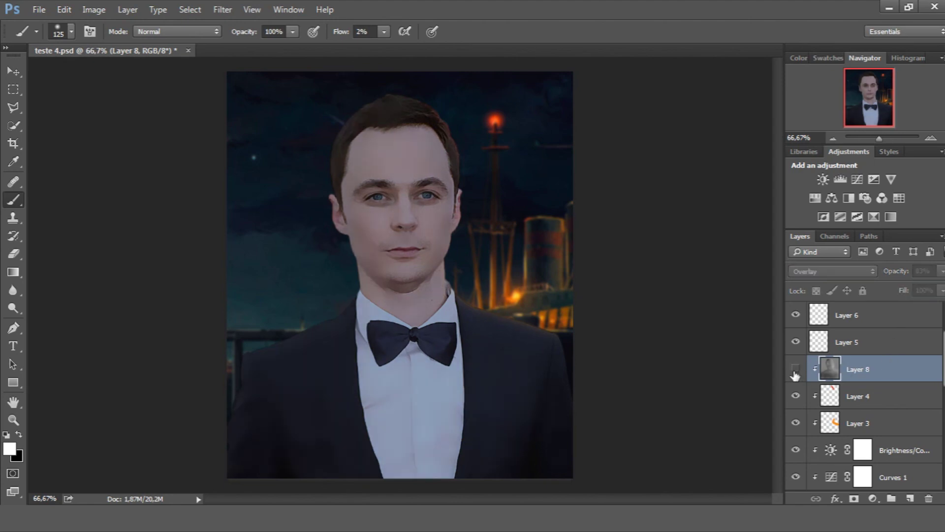
left_click(795, 370)
left_click(941, 272)
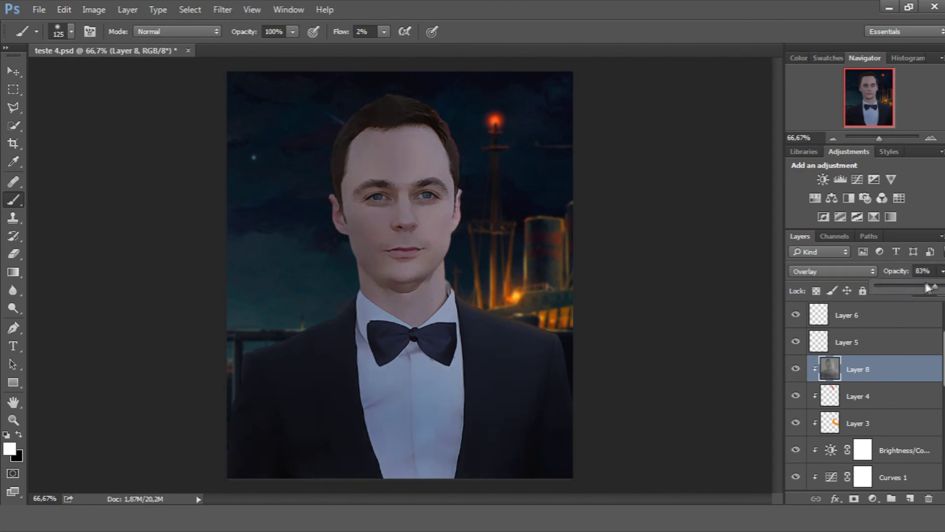
left_click_drag(920, 286, 922, 285)
left_click(905, 370)
left_click(796, 369)
left_click(795, 369)
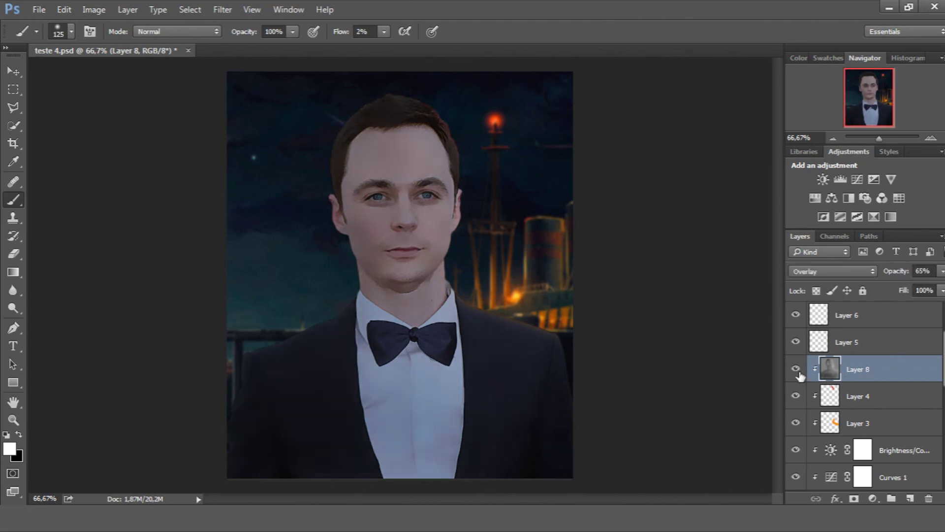
left_click(796, 369)
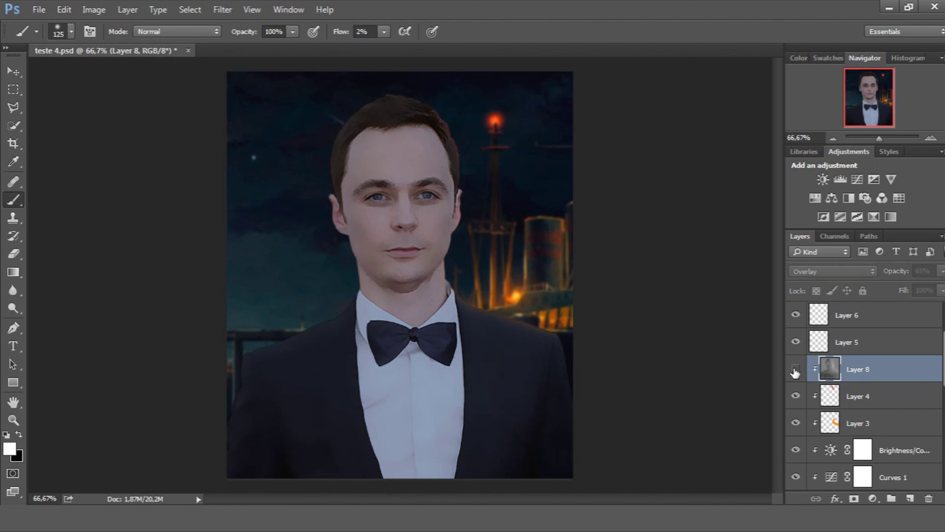
left_click(942, 271)
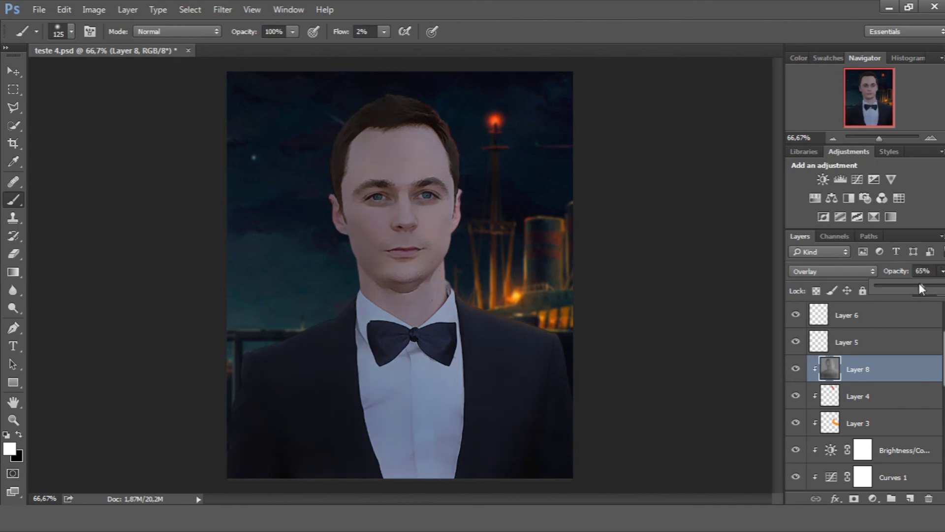
left_click(943, 271)
left_click_drag(915, 285, 909, 283)
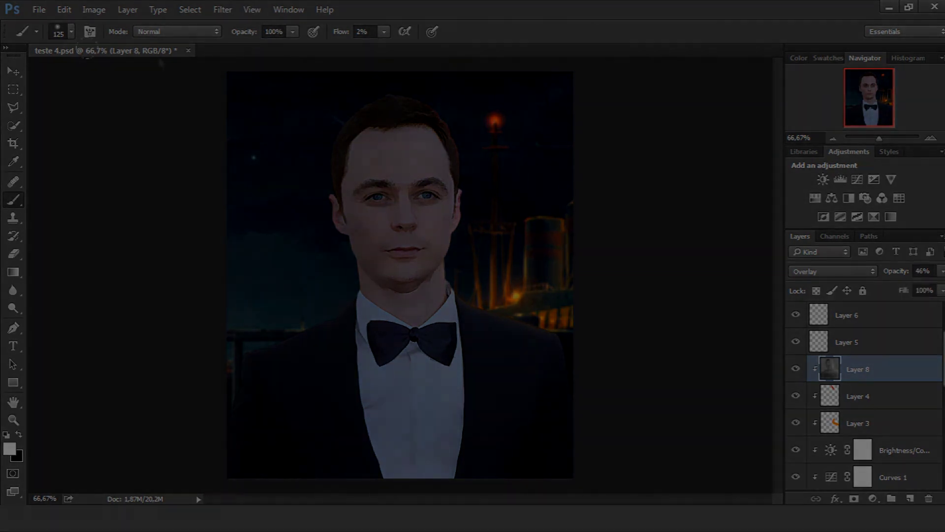